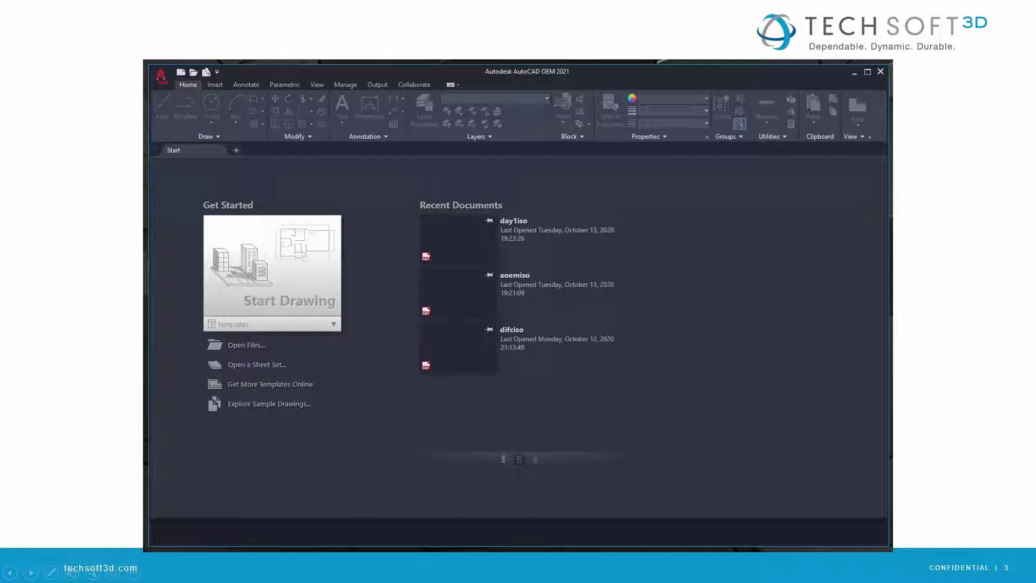
{"action": "key", "text": "Right"}
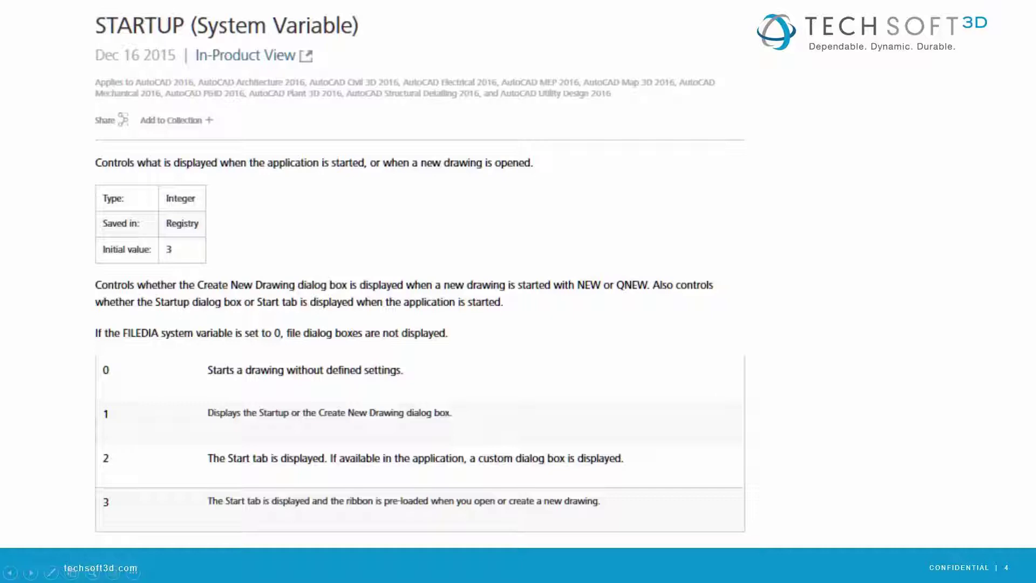
{"action": "key", "text": "Right"}
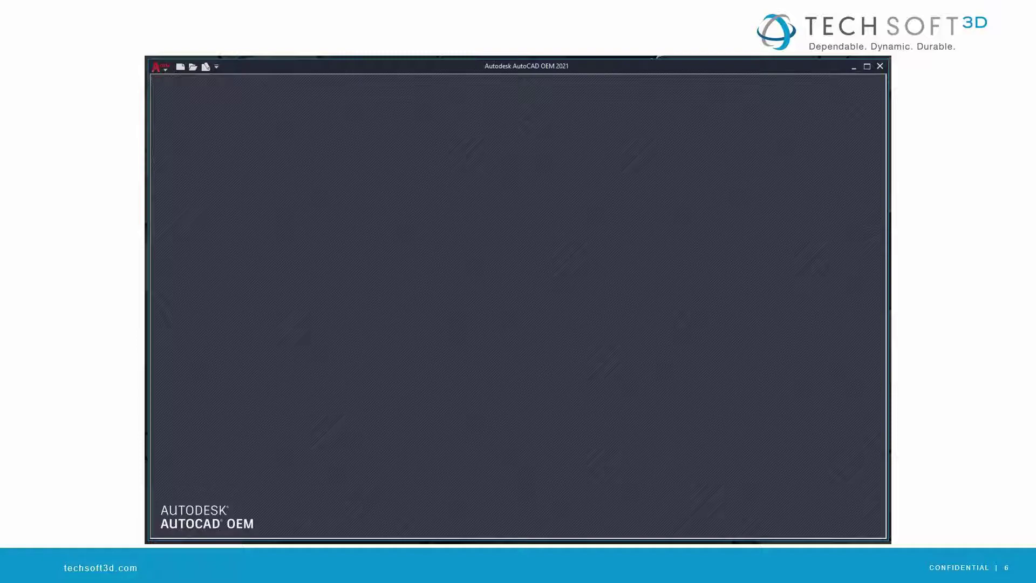
Step: Switch to the AutoCAD OEM Make Wizard and create a new project named zero in the default Projects folder
{"action": "key", "text": "alt+Tab"}
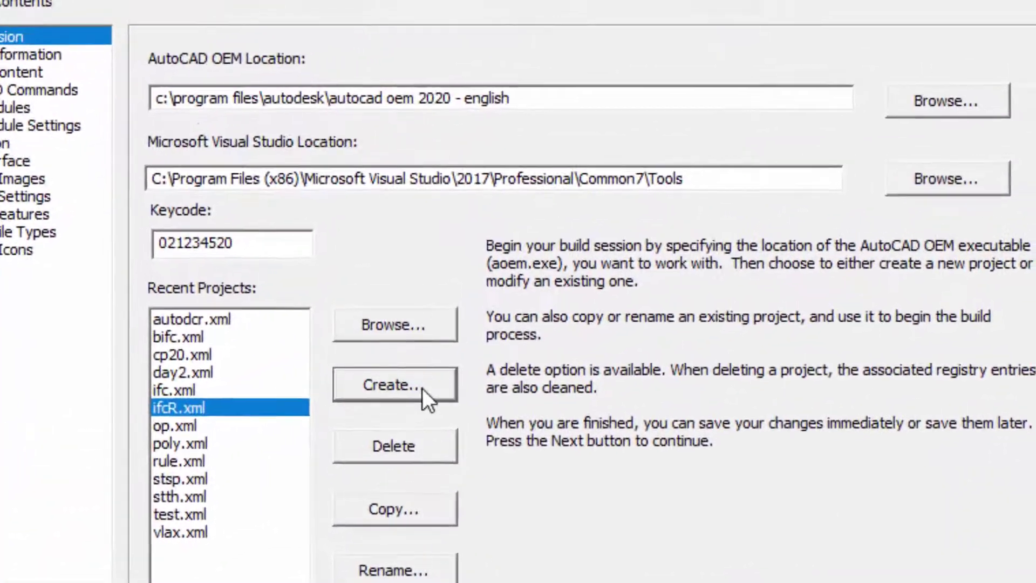
{"action": "left_click", "coordinate": [485, 325]}
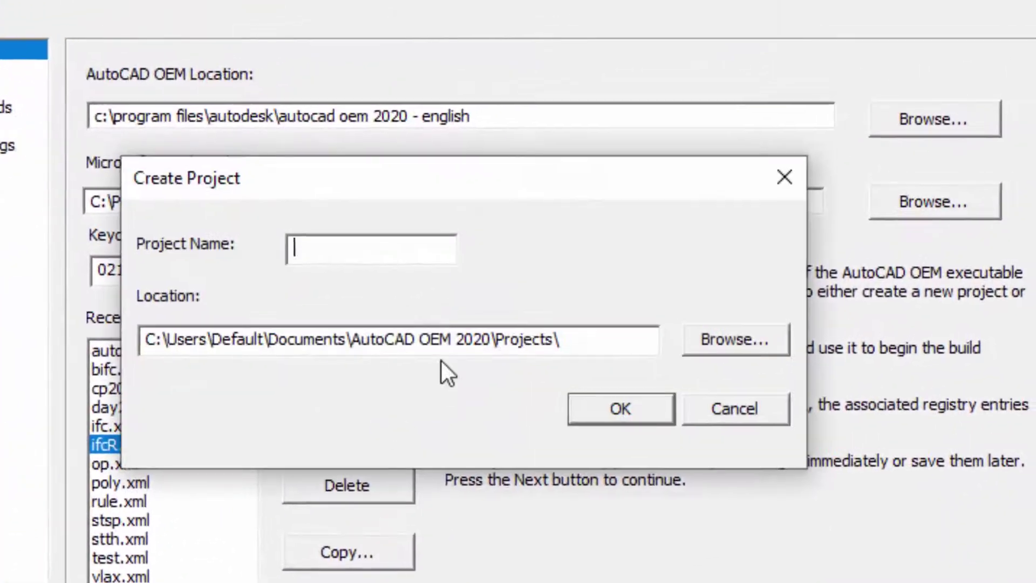
{"action": "type", "text": "zero"}
{"action": "left_click", "coordinate": [611, 411]}
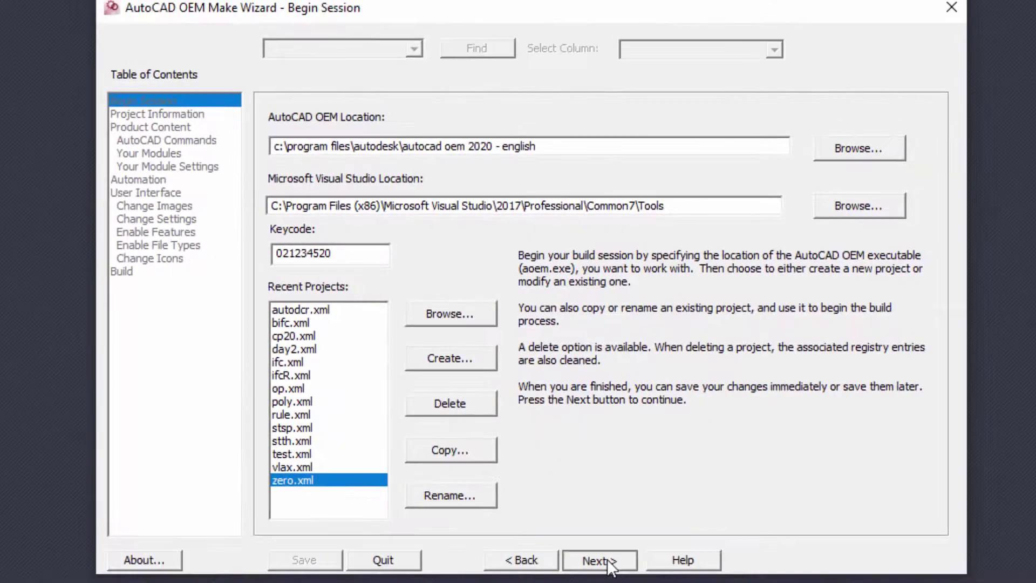
Step: Fill in the project information with the product name ZeroCAD and the company name ZeroCorp, keeping the default release numbers
{"action": "left_click", "coordinate": [609, 560]}
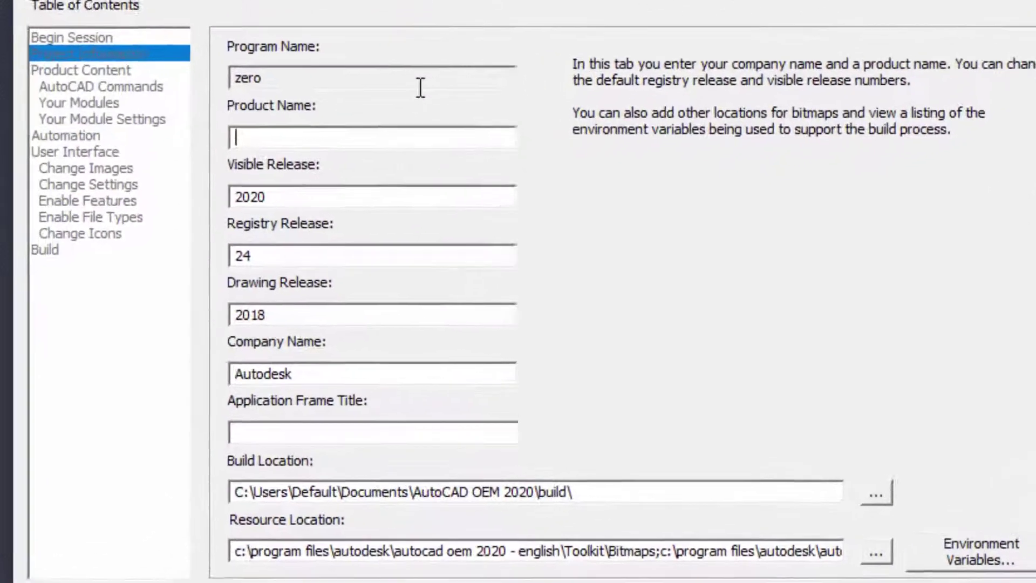
{"action": "type", "text": "Zer"}
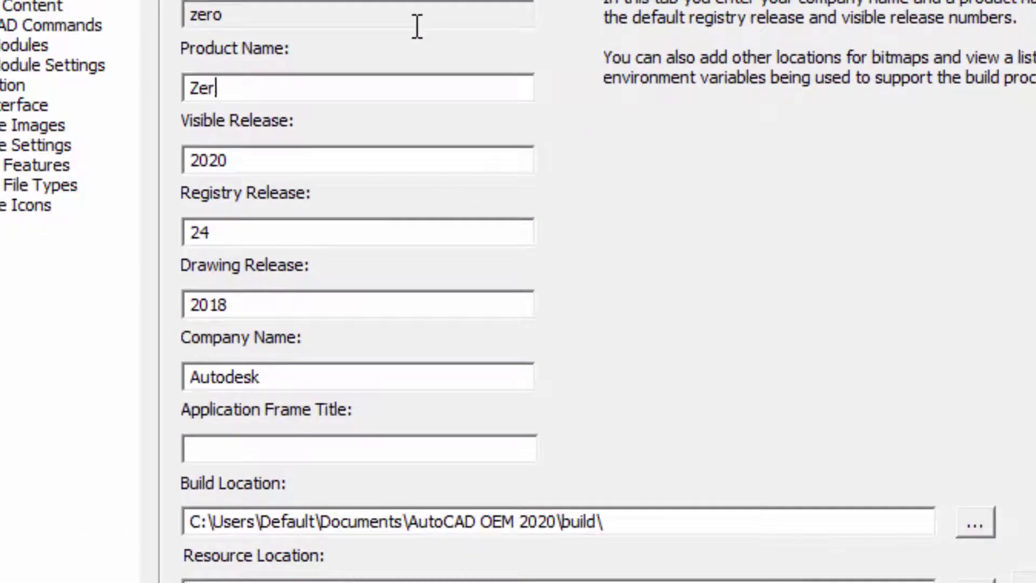
{"action": "type", "text": "oCAD"}
{"action": "key", "text": "Tab"}
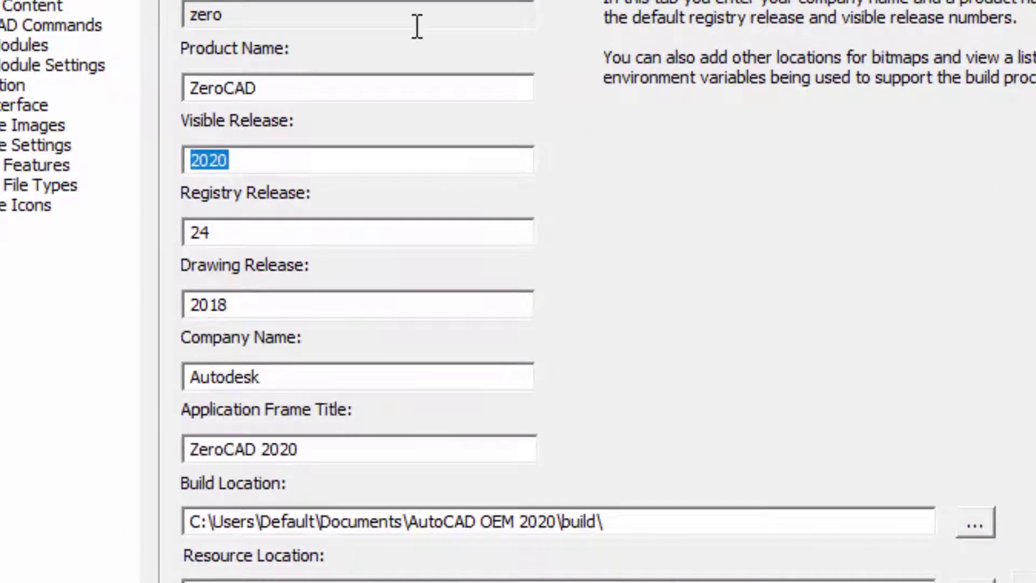
{"action": "key", "text": "Tab"}
{"action": "key", "text": "Tab"}
{"action": "key", "text": "Tab"}
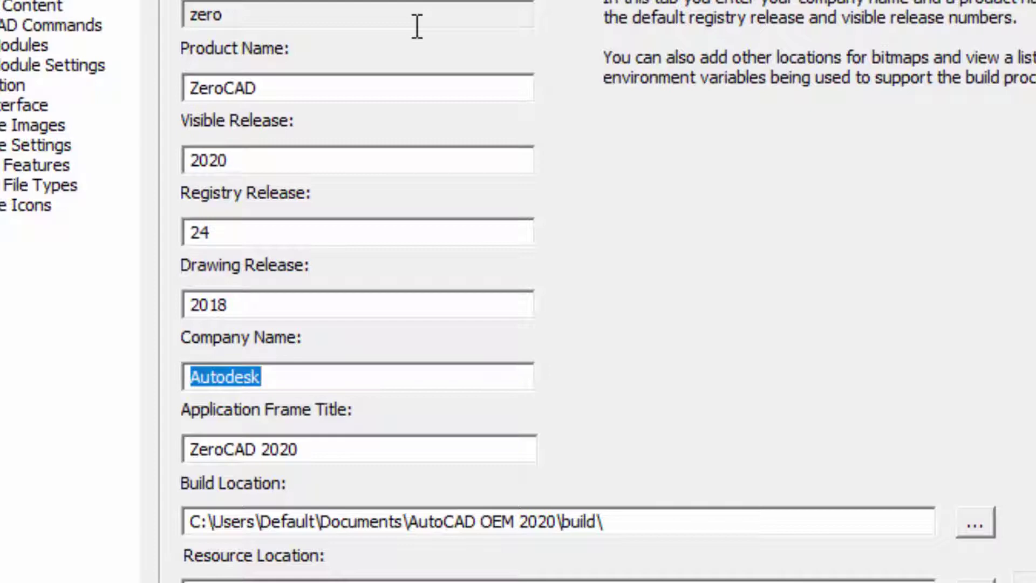
{"action": "type", "text": "ZeroC"}
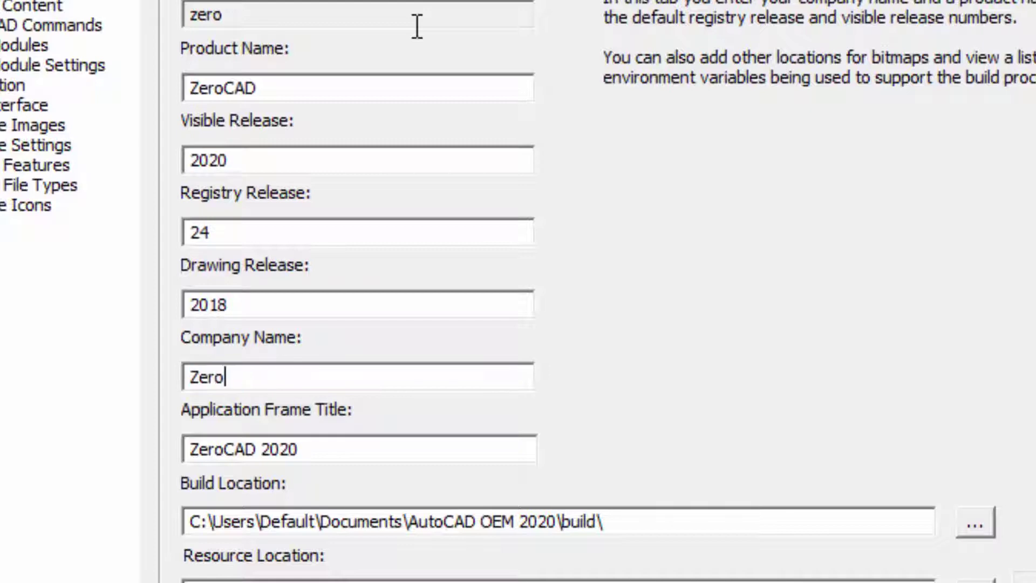
{"action": "type", "text": "orp"}
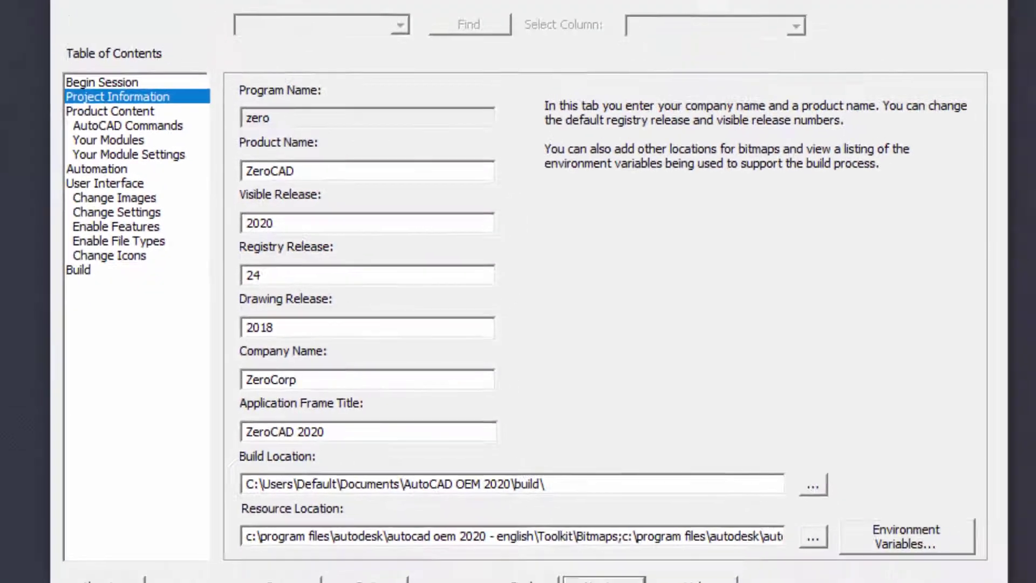
Step: Find startmode in the AutoCAD OEM command list, restricting the search to the Commands column
{"action": "left_click", "coordinate": [586, 571]}
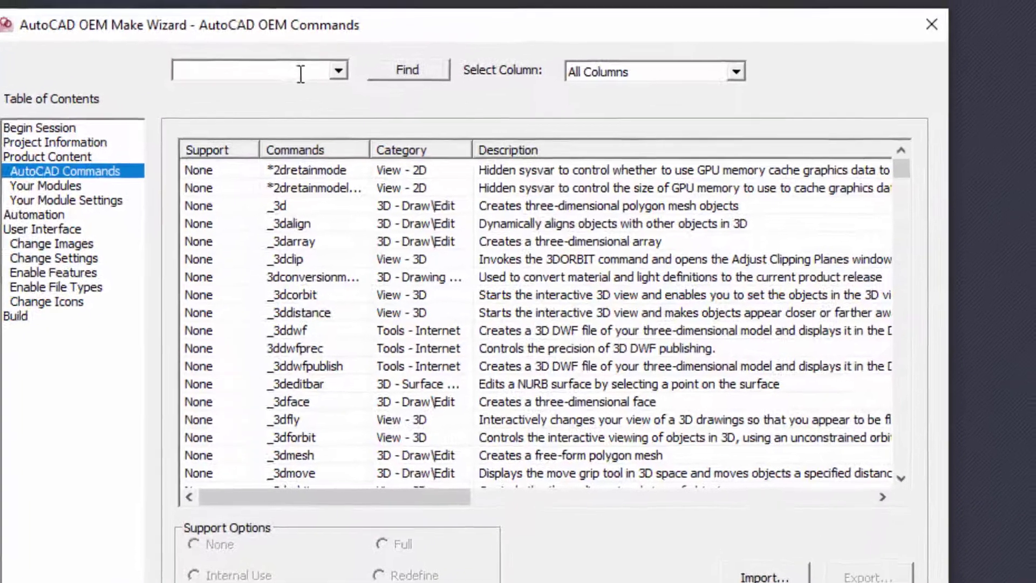
{"action": "type", "text": "start"}
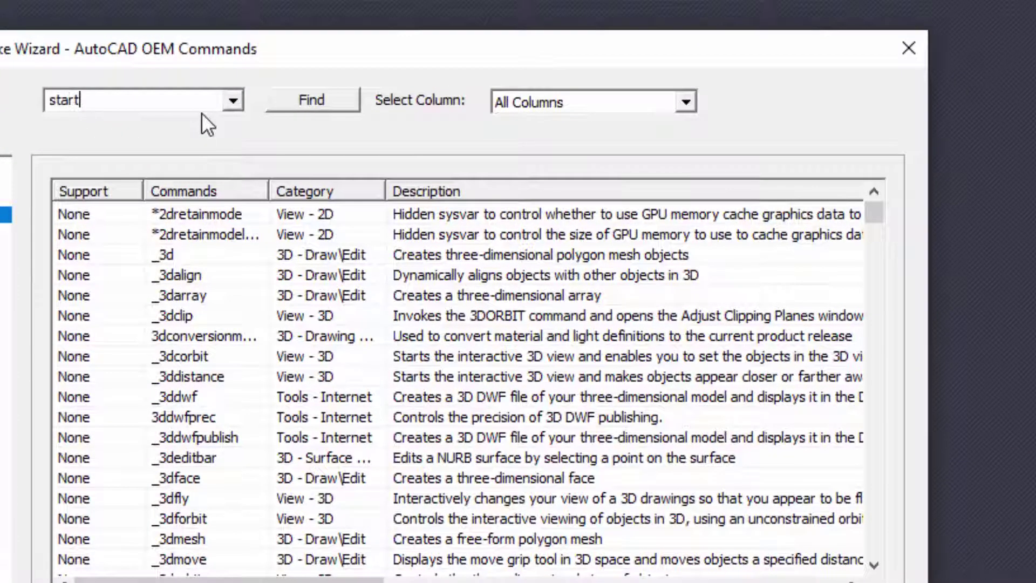
{"action": "type", "text": "mode"}
{"action": "left_click", "coordinate": [692, 96]}
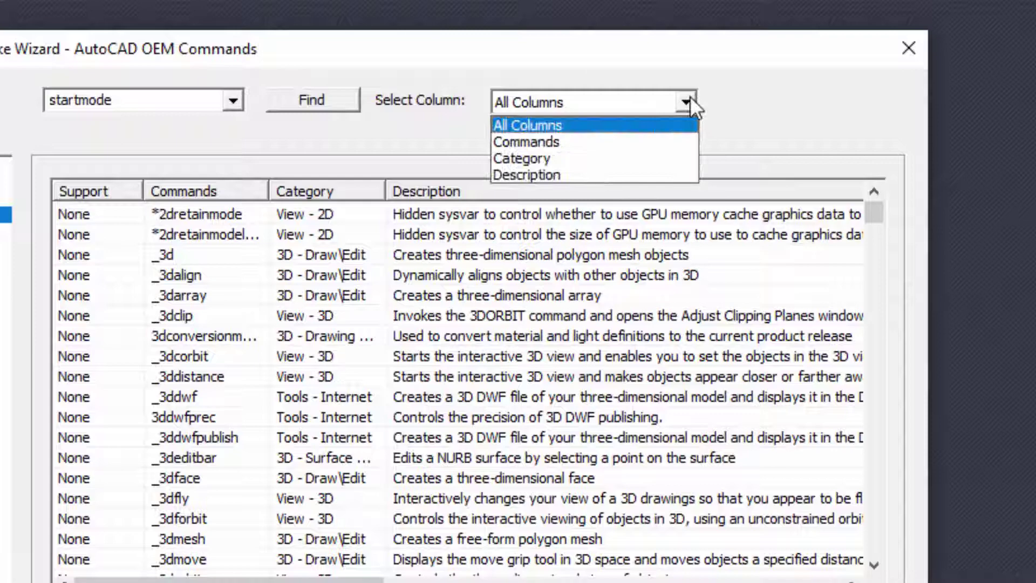
{"action": "left_click", "coordinate": [650, 138]}
{"action": "left_click", "coordinate": [304, 101]}
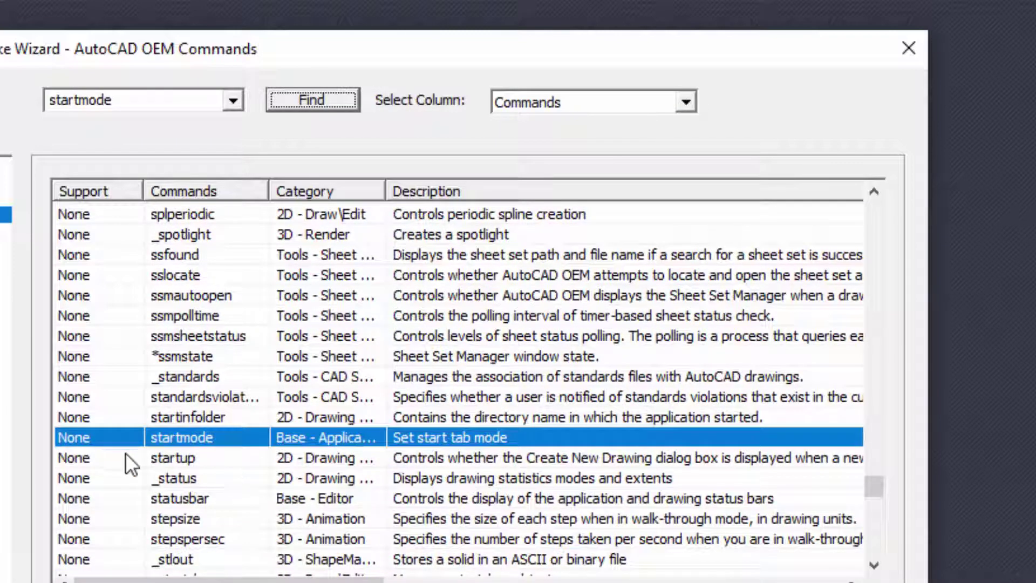
Step: Set the support option of both startmode and startup to Internal Use and save the project
{"action": "left_click", "coordinate": [126, 456], "text": "ctrl"}
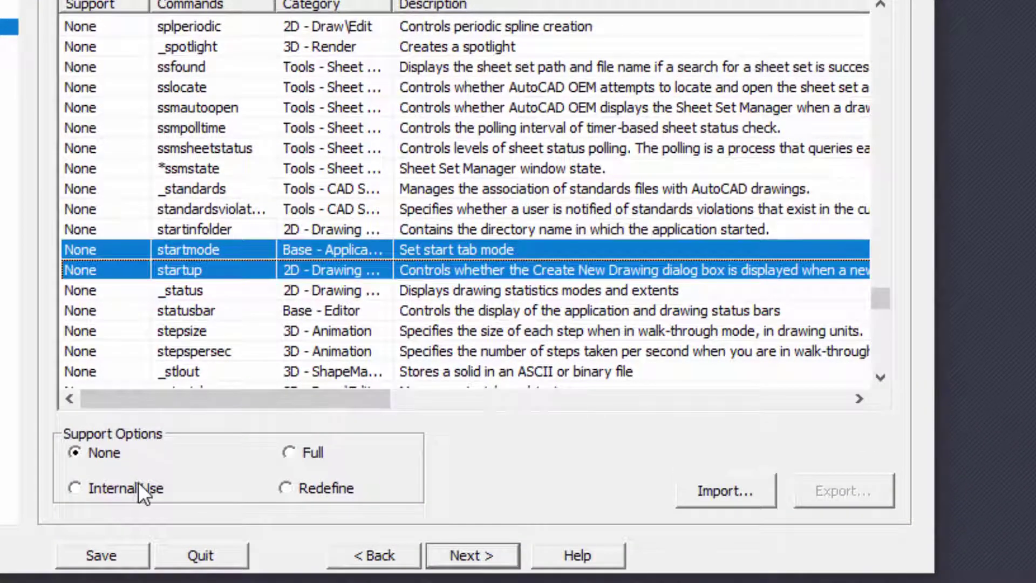
{"action": "left_click", "coordinate": [138, 485]}
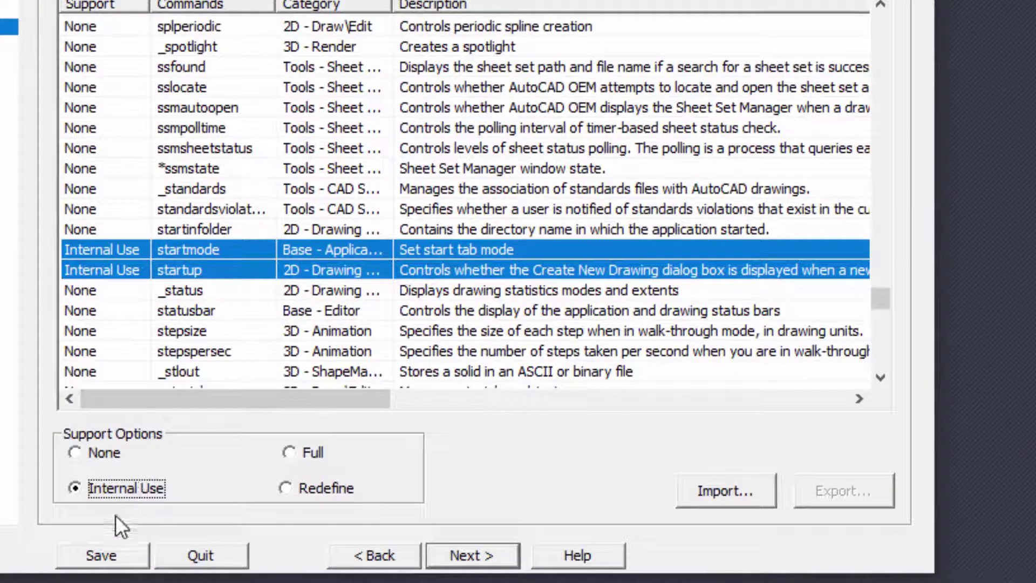
{"action": "left_click", "coordinate": [101, 554]}
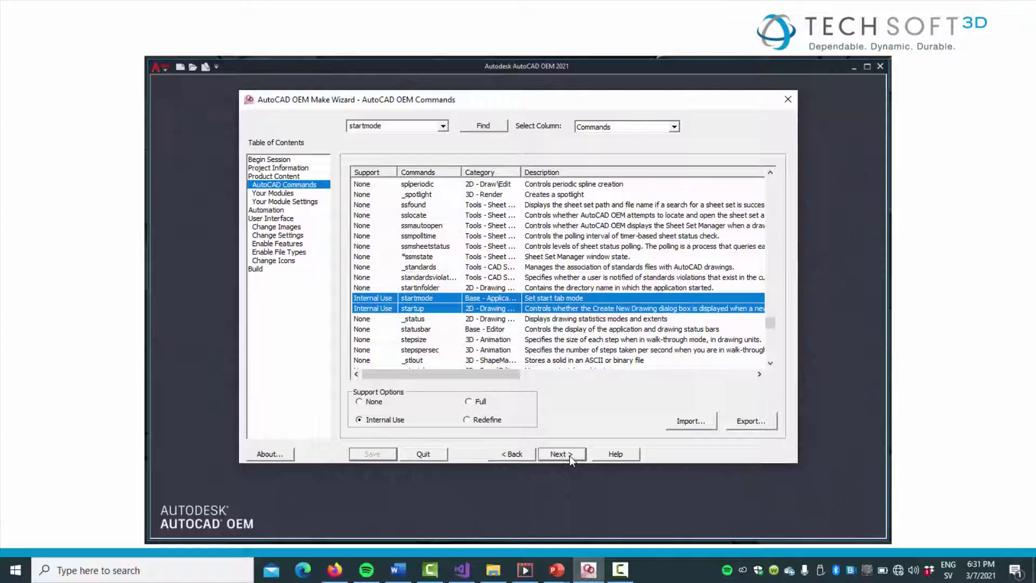
Step: Build the complete product with Build All and run the resulting zero.exe
{"action": "left_click", "coordinate": [388, 423]}
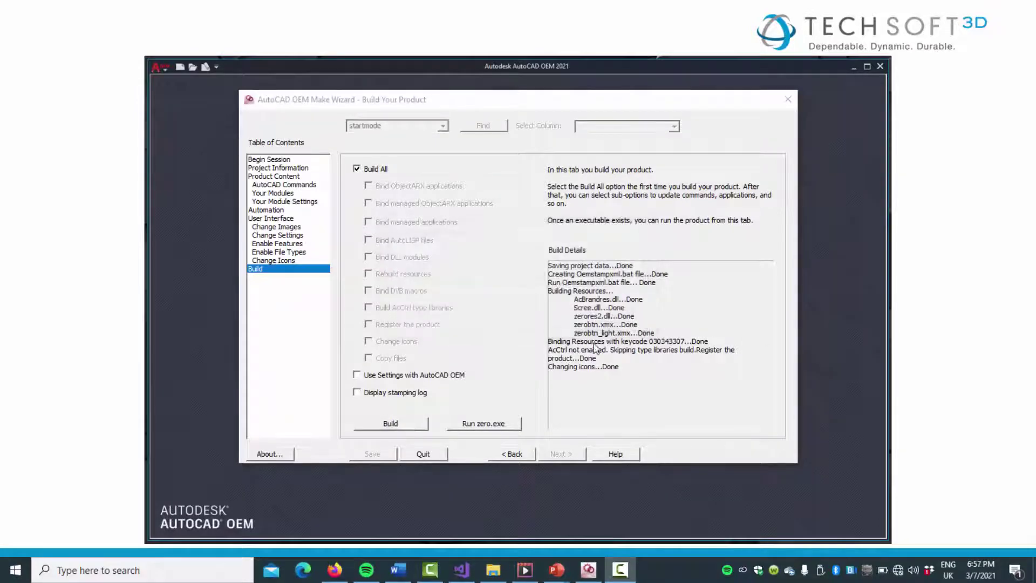
{"action": "left_click", "coordinate": [512, 360]}
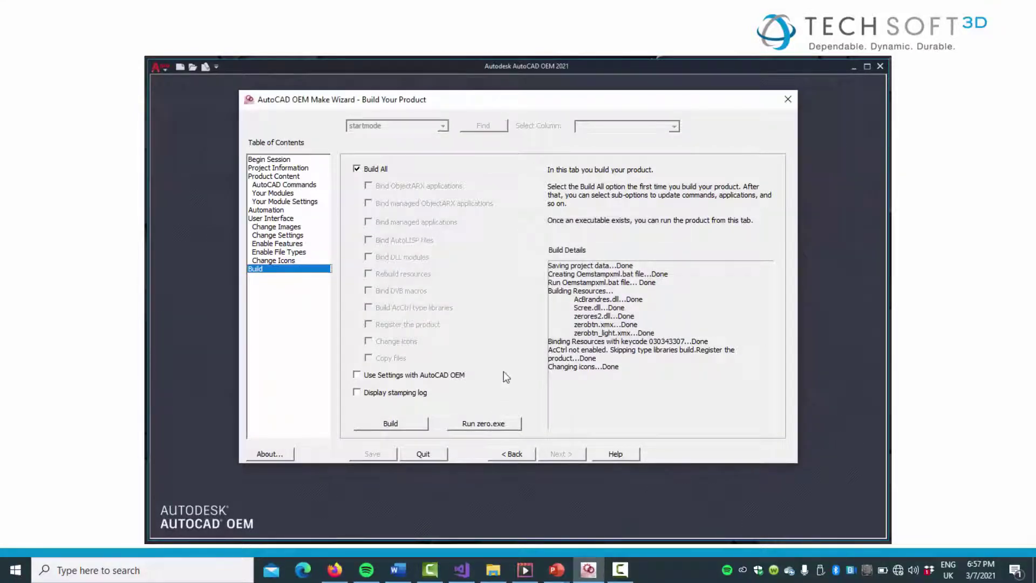
{"action": "left_click", "coordinate": [482, 423]}
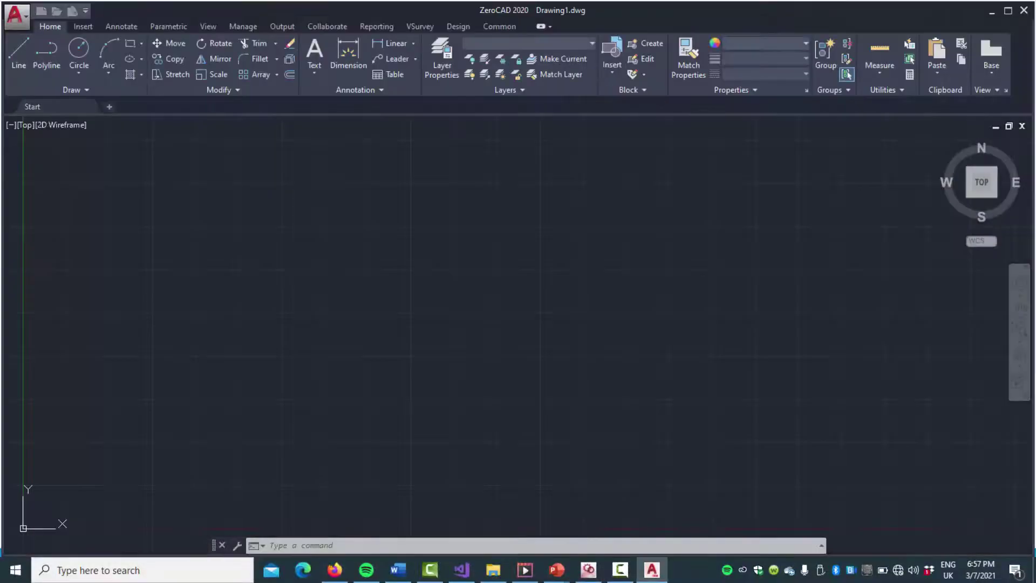
Step: Enter the STARTMODE system variable at the ZeroCAD command line to check whether it is accessible
{"action": "type", "text": "start"}
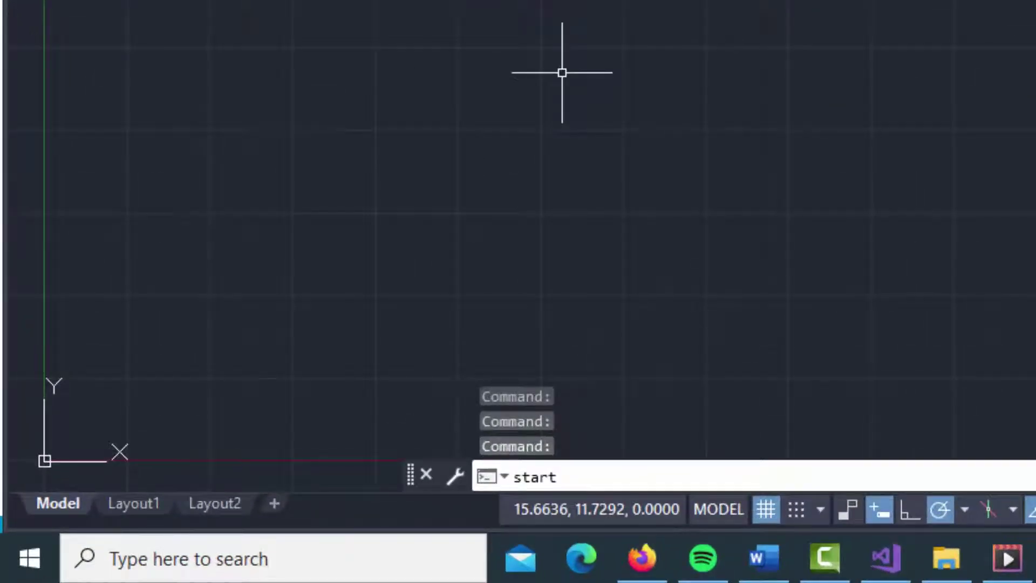
{"action": "type", "text": "mode"}
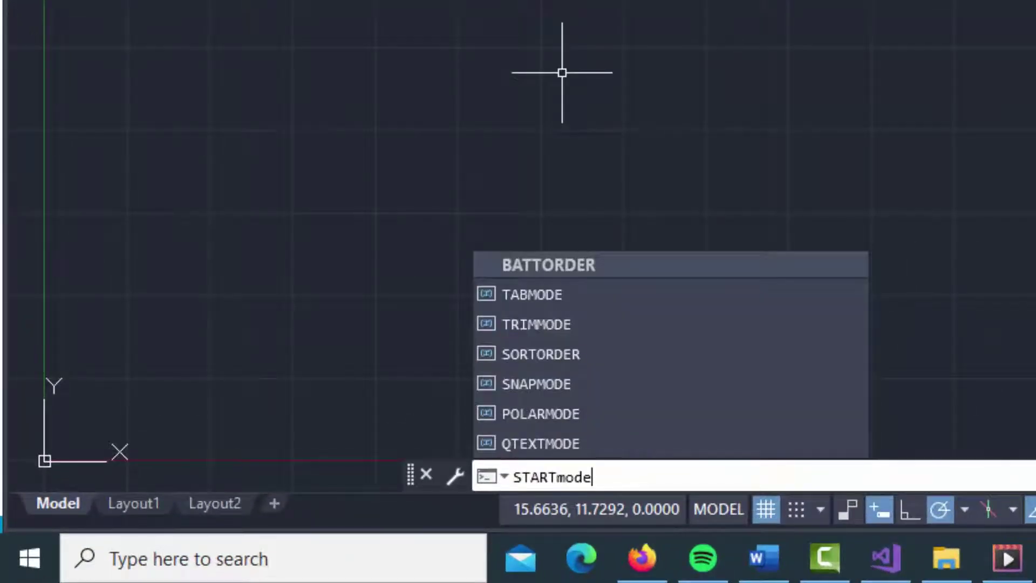
{"action": "key", "text": "Return"}
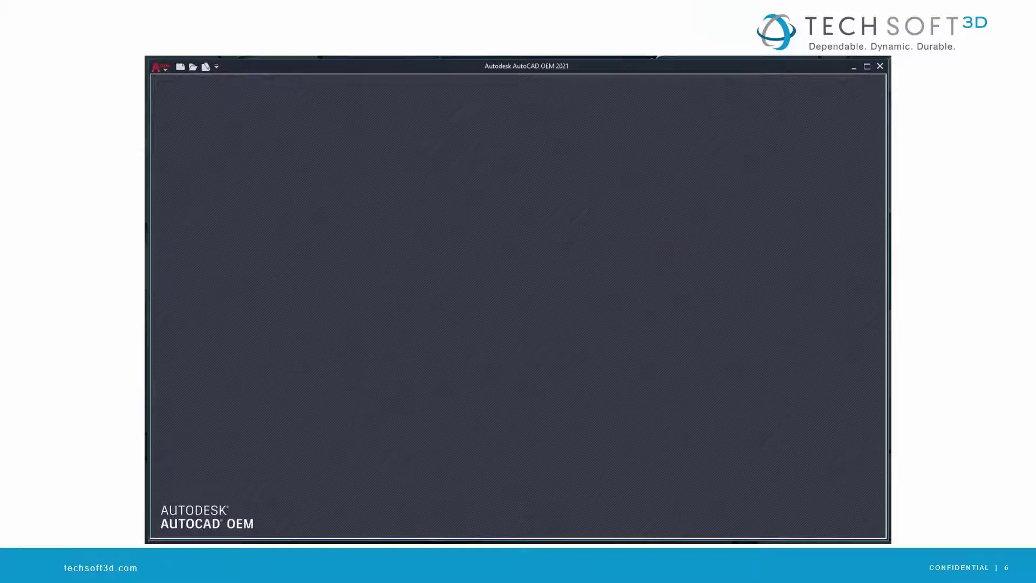
Step: Switch to the Registry Editor and expand HKEY_LOCAL_MACHINE\SOFTWARE\ZeroCorp\ZeroCAD\R24\zero-3001:409
{"action": "key", "text": "alt+Tab"}
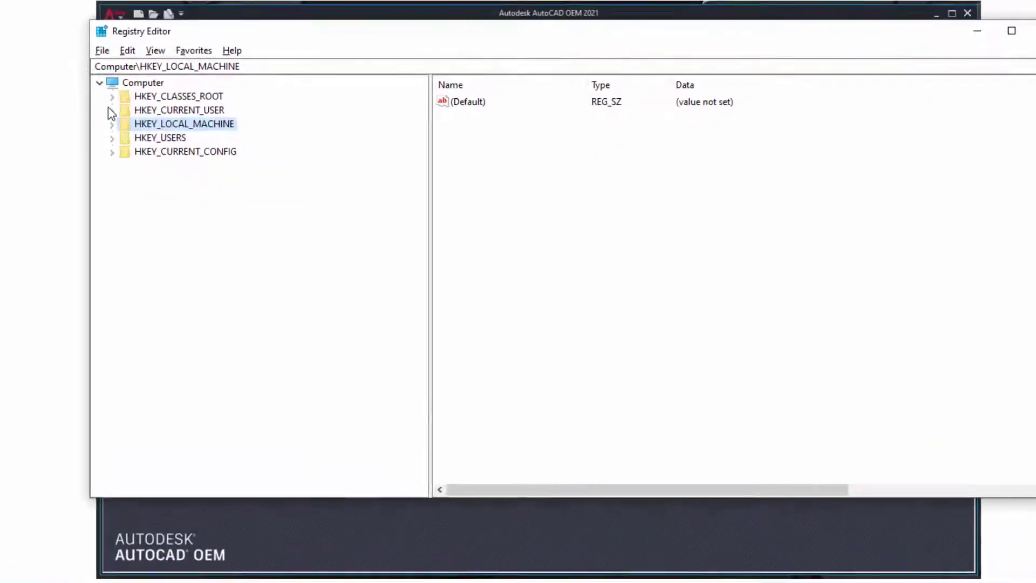
{"action": "left_click", "coordinate": [112, 124]}
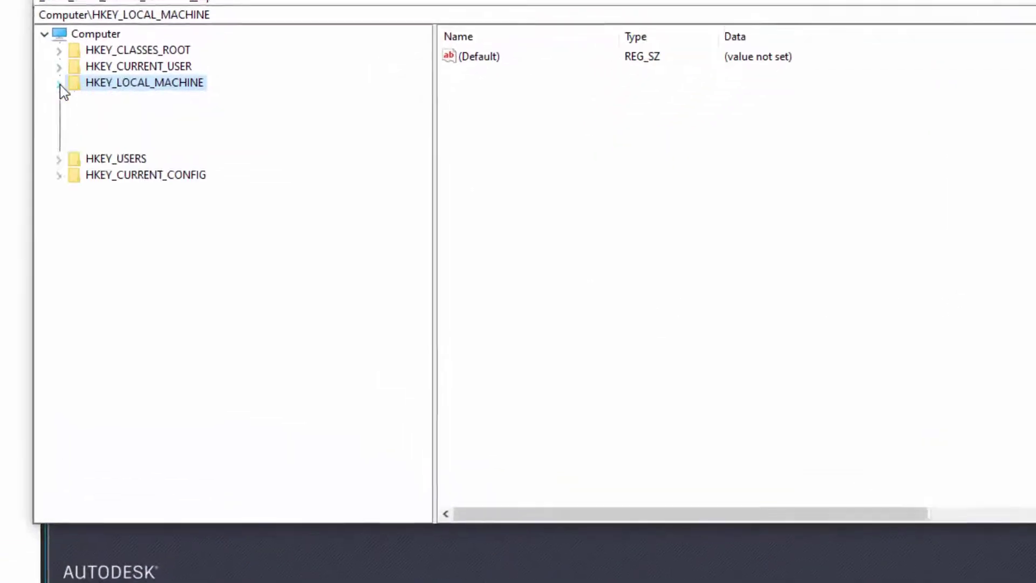
{"action": "left_click", "coordinate": [125, 190]}
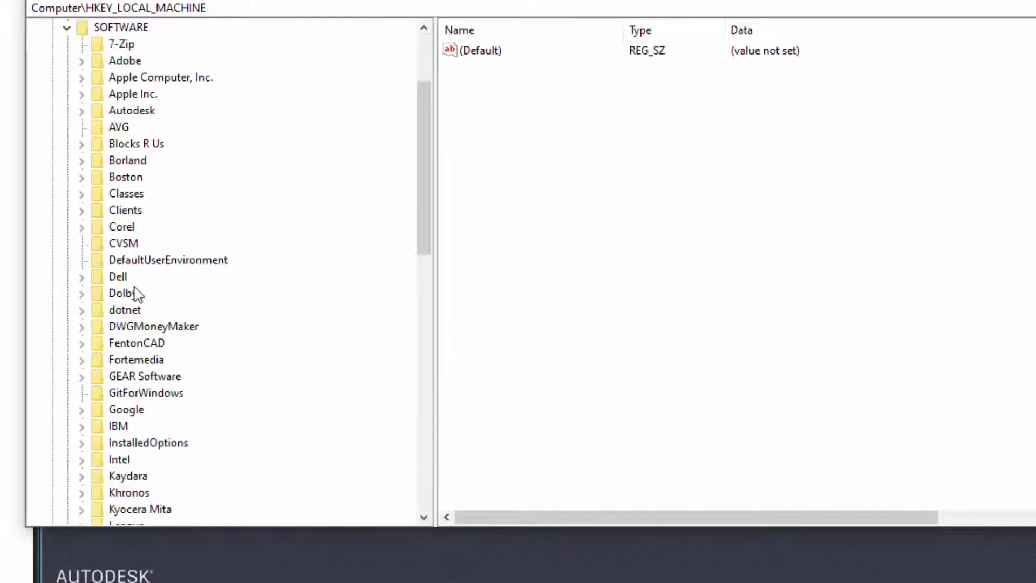
{"action": "scroll", "coordinate": [119, 313], "scroll_direction": "down", "scroll_amount": 13}
{"action": "left_click", "coordinate": [81, 459]}
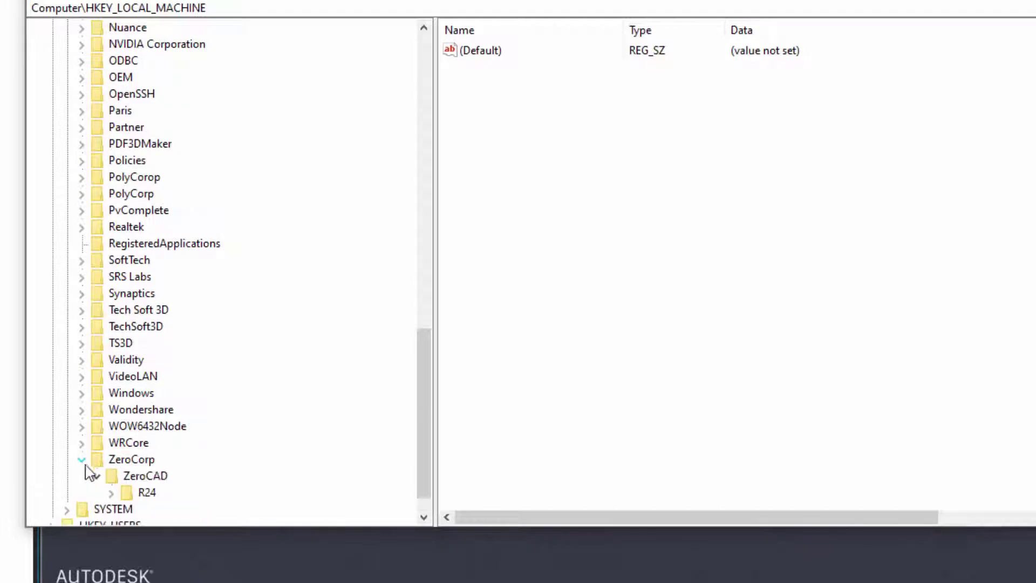
{"action": "left_click", "coordinate": [111, 459]}
{"action": "scroll", "coordinate": [146, 426], "scroll_direction": "down", "scroll_amount": 1}
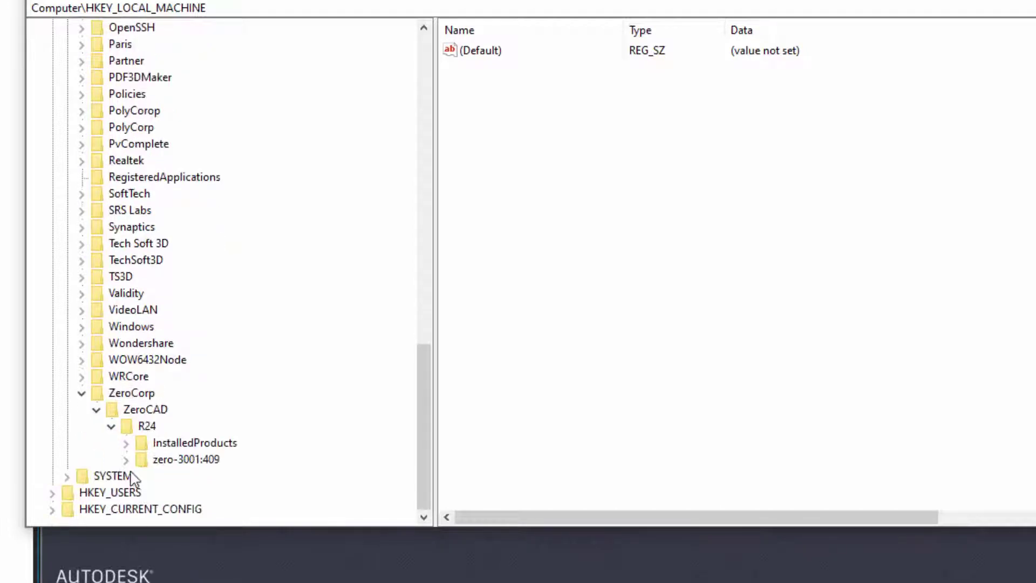
{"action": "left_click", "coordinate": [127, 460]}
Step: Locate and select the STARTMODE key among the Variables of zero-3001:409
{"action": "scroll", "coordinate": [151, 420], "scroll_direction": "down", "scroll_amount": 7}
{"action": "left_click", "coordinate": [186, 380]}
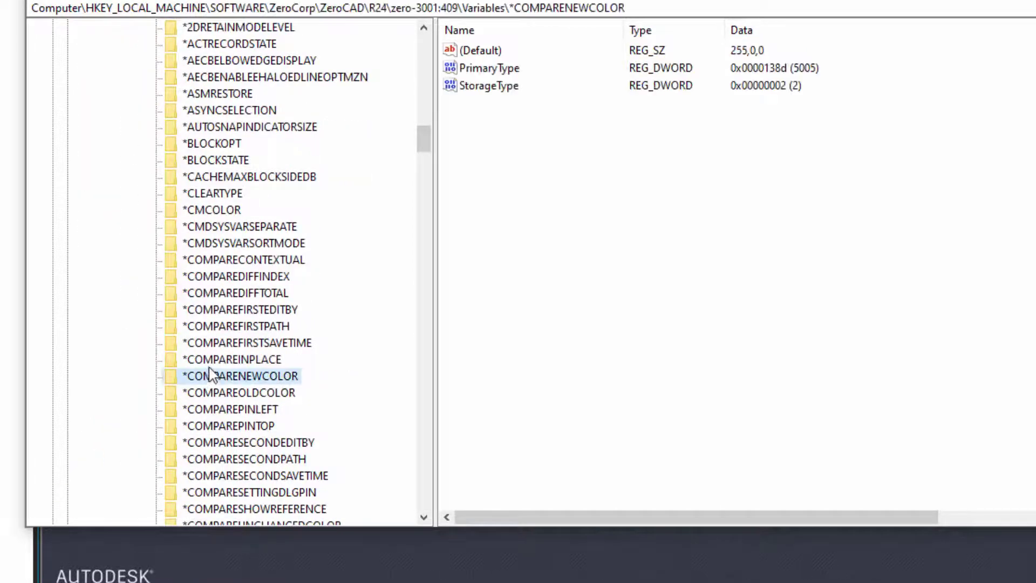
{"action": "key", "text": "s"}
{"action": "scroll", "coordinate": [284, 394], "scroll_direction": "down", "scroll_amount": 10}
{"action": "scroll", "coordinate": [280, 399], "scroll_direction": "down", "scroll_amount": 3}
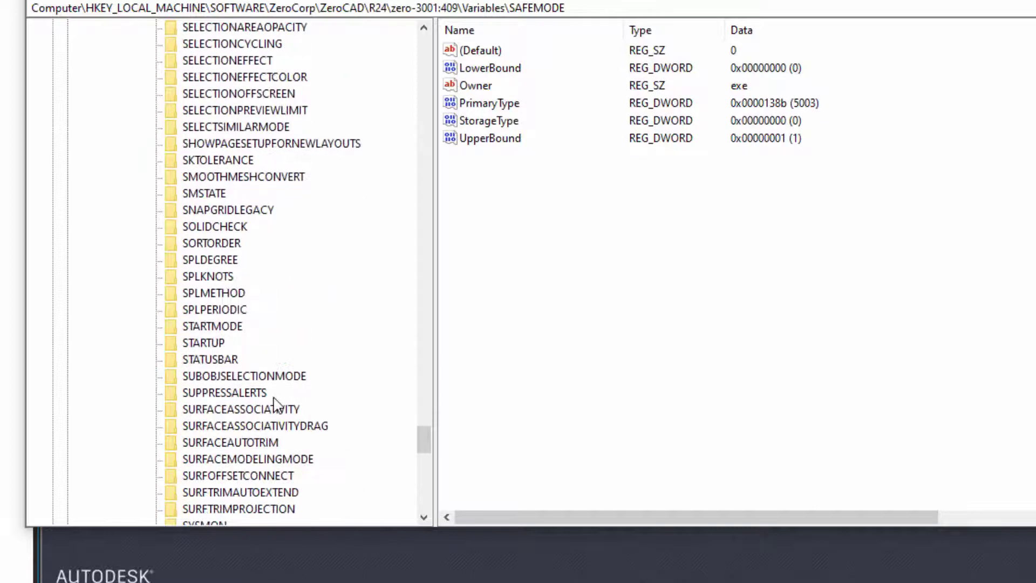
{"action": "left_click", "coordinate": [214, 326]}
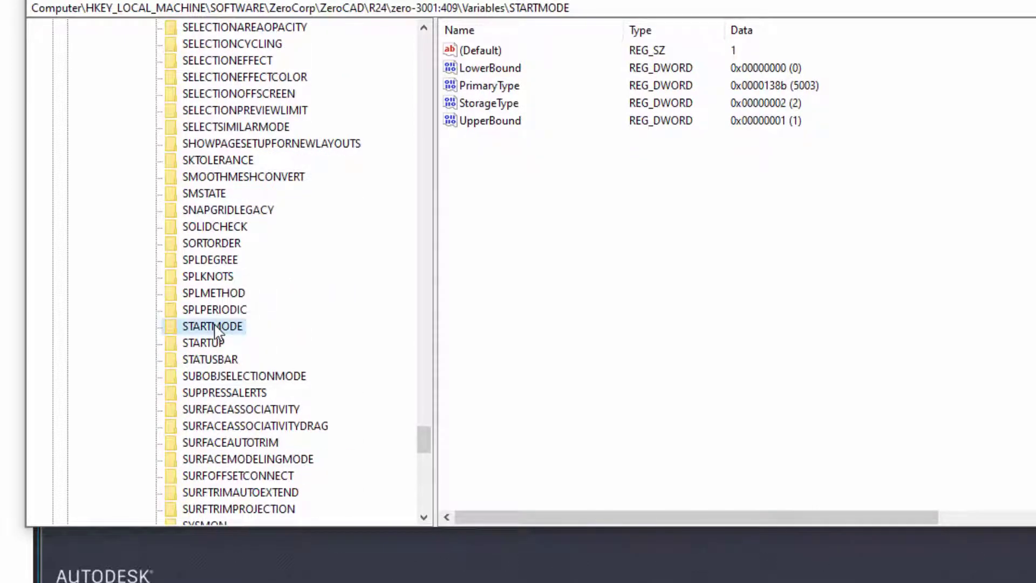
Step: Export the selected STARTMODE branch as startMode.reg in the Zero Document State folder, reusing the existing file's name
{"action": "right_click", "coordinate": [216, 325]}
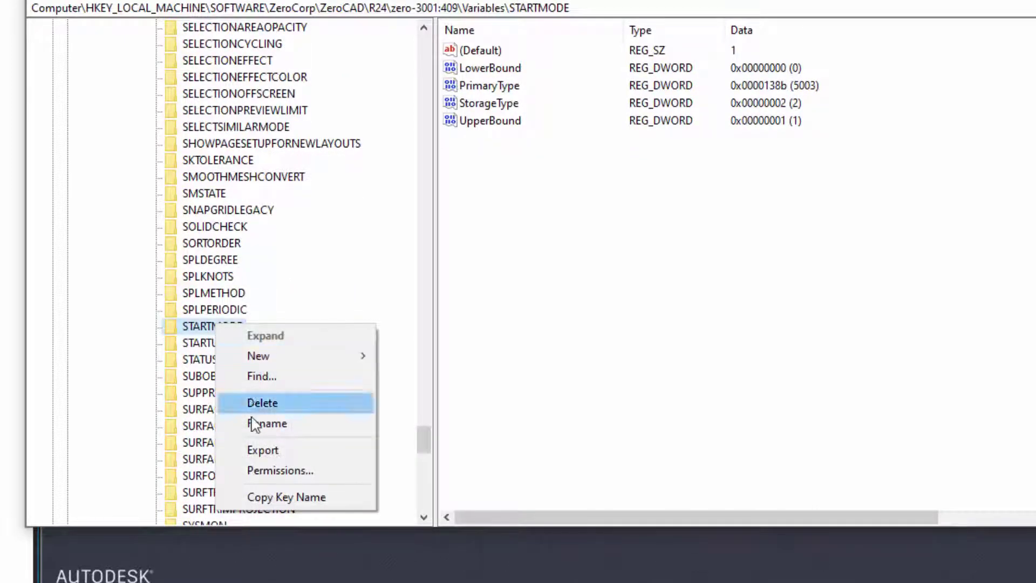
{"action": "left_click", "coordinate": [262, 451]}
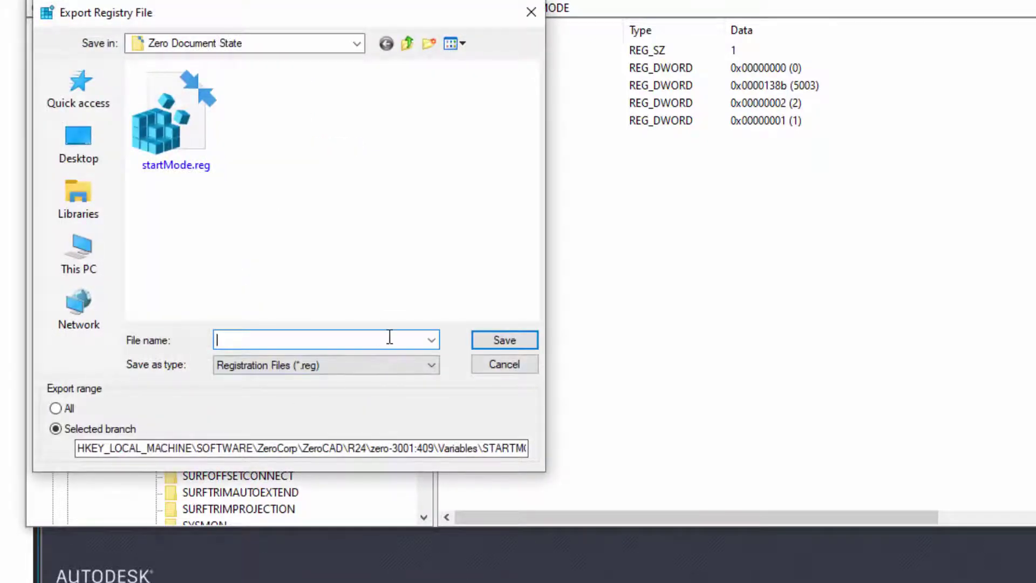
{"action": "left_click", "coordinate": [156, 116]}
{"action": "left_click", "coordinate": [510, 338]}
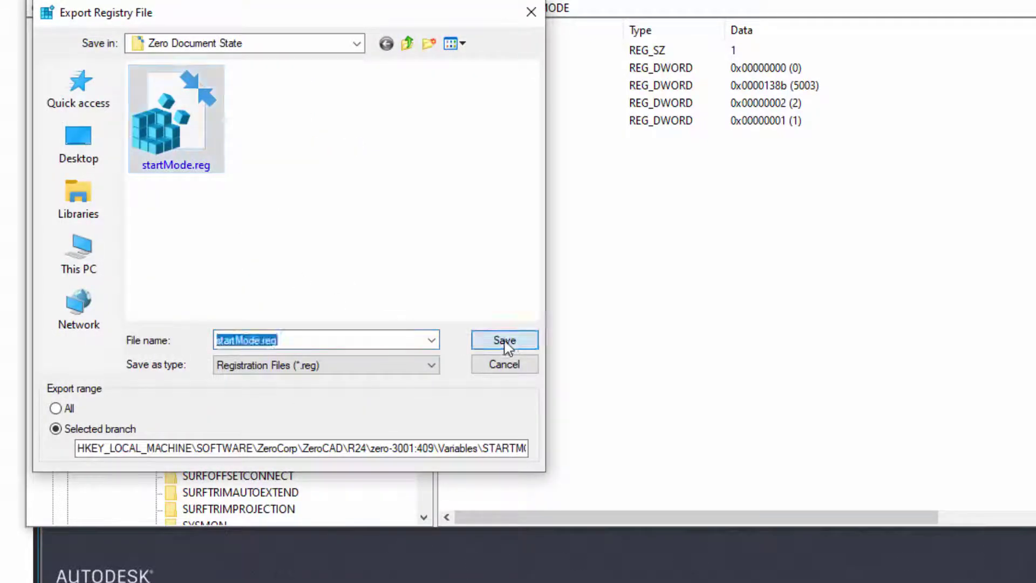
Step: Confirm replacing the existing startMode.reg and open the exported file in Notepad++
{"action": "left_click", "coordinate": [607, 256]}
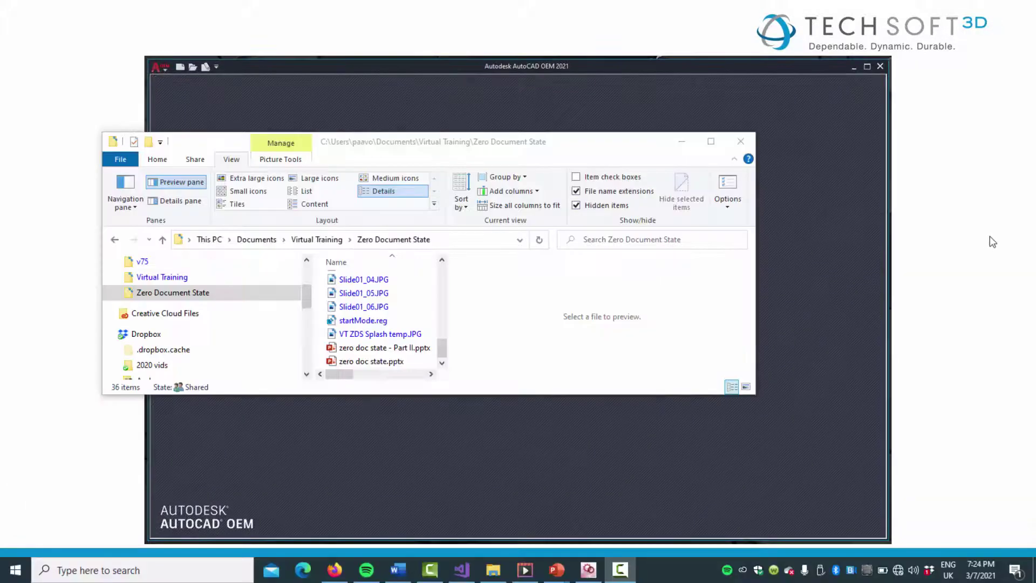
{"action": "right_click", "coordinate": [373, 321]}
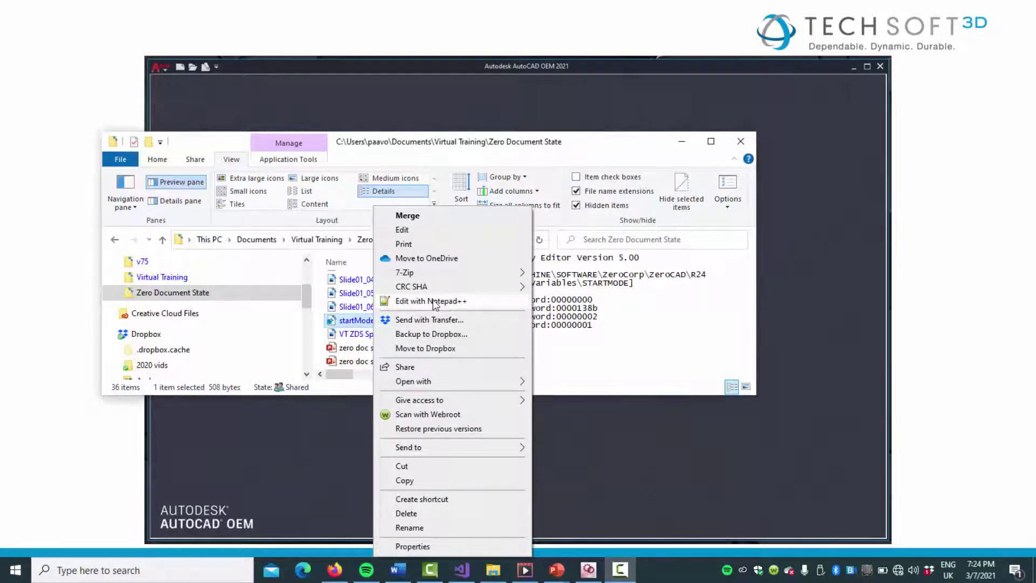
{"action": "left_click", "coordinate": [426, 301]}
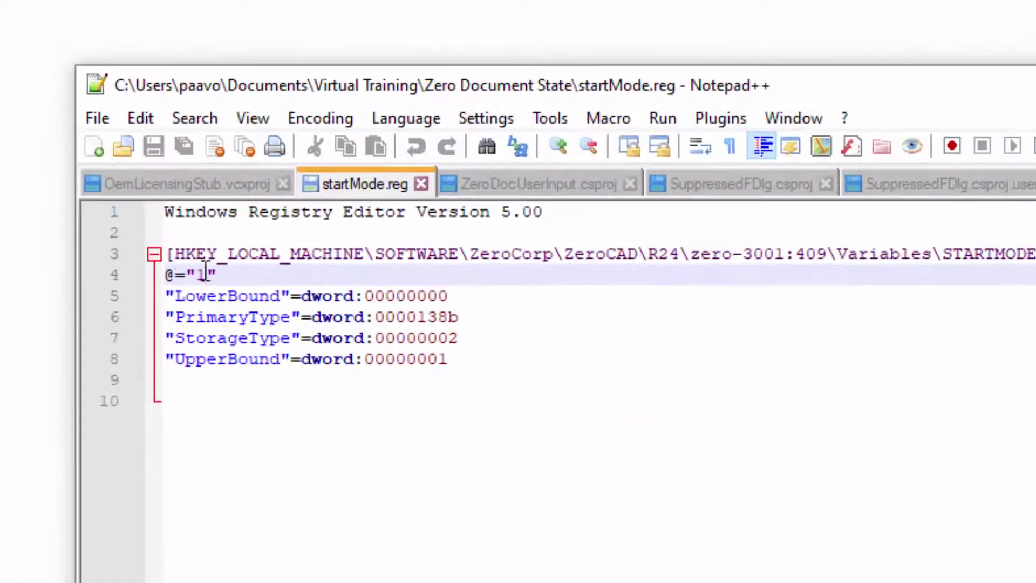
Step: Set the default value of the STARTMODE key to "0" in startMode.reg and save the file
{"action": "key", "text": "BackSpace"}
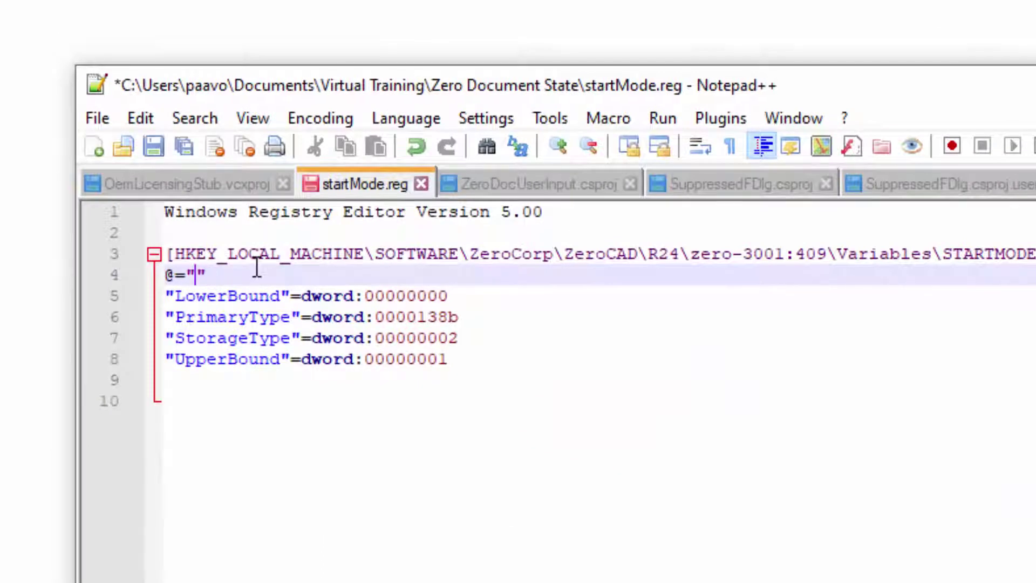
{"action": "type", "text": "0"}
{"action": "left_click", "coordinate": [155, 147]}
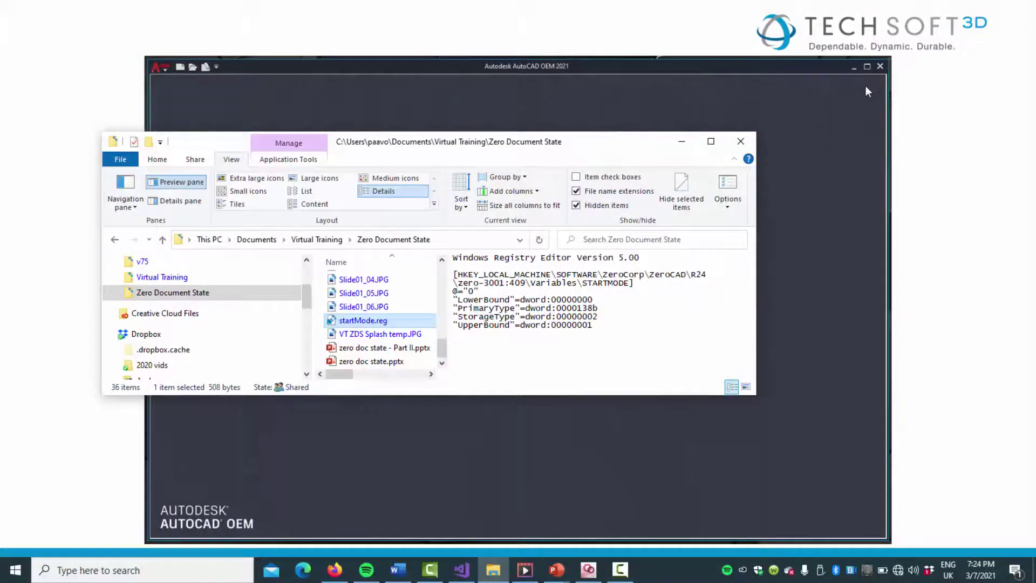
Step: Merge startMode.reg from the Zero Document State folder into the Windows registry and accept the confirmations
{"action": "left_click", "coordinate": [361, 321]}
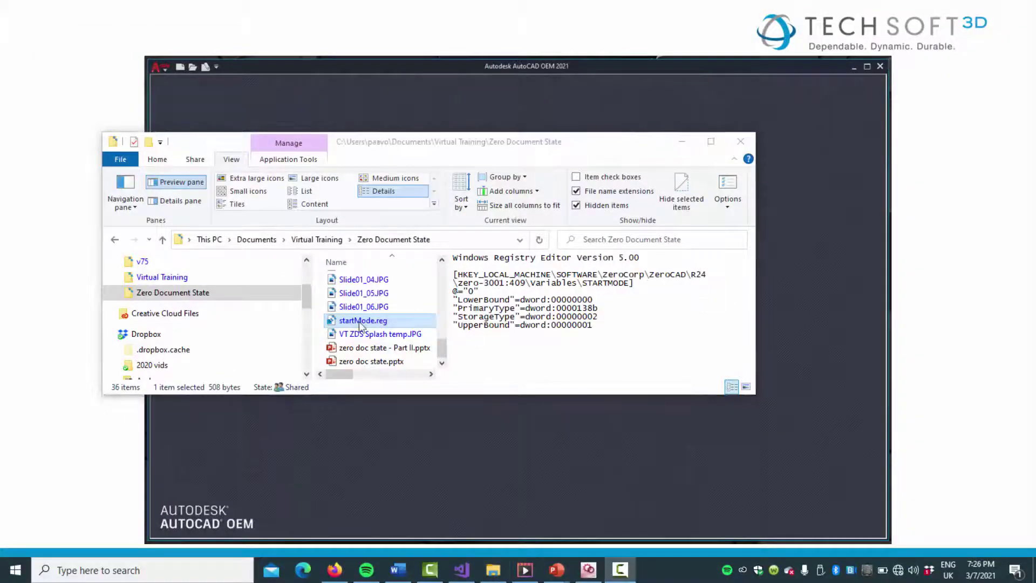
{"action": "double_click", "coordinate": [362, 321]}
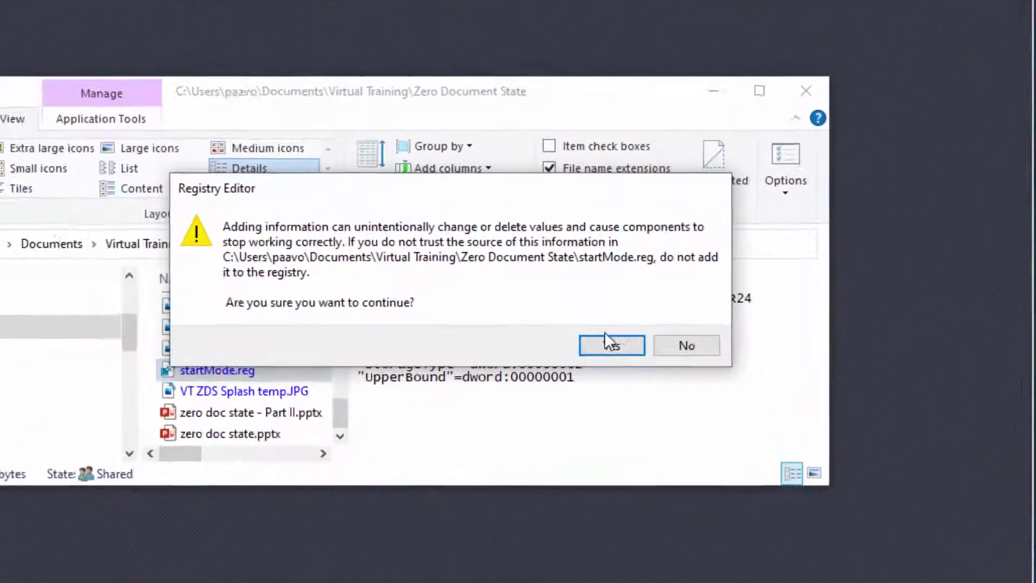
{"action": "left_click", "coordinate": [610, 354]}
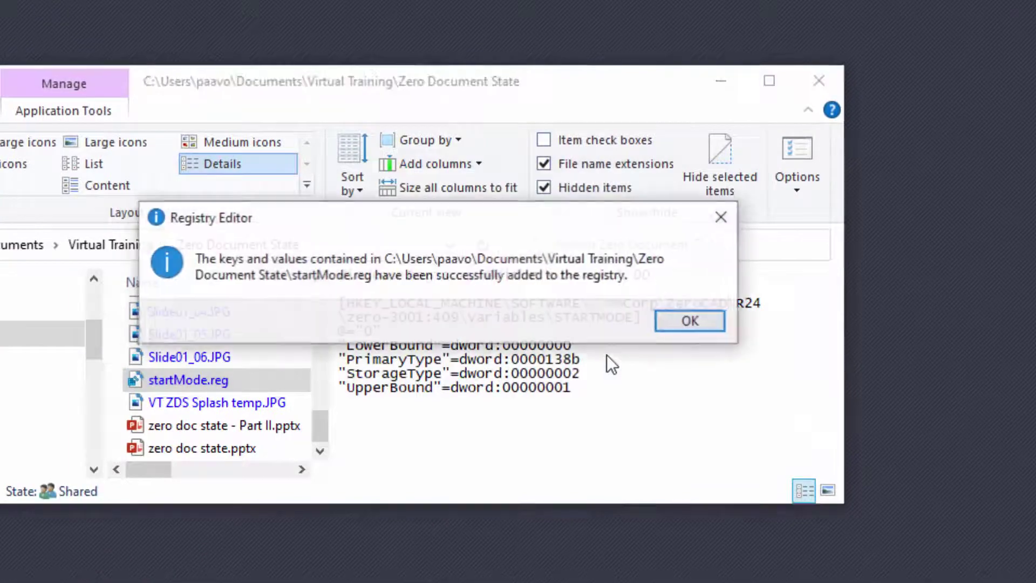
{"action": "left_click", "coordinate": [690, 324]}
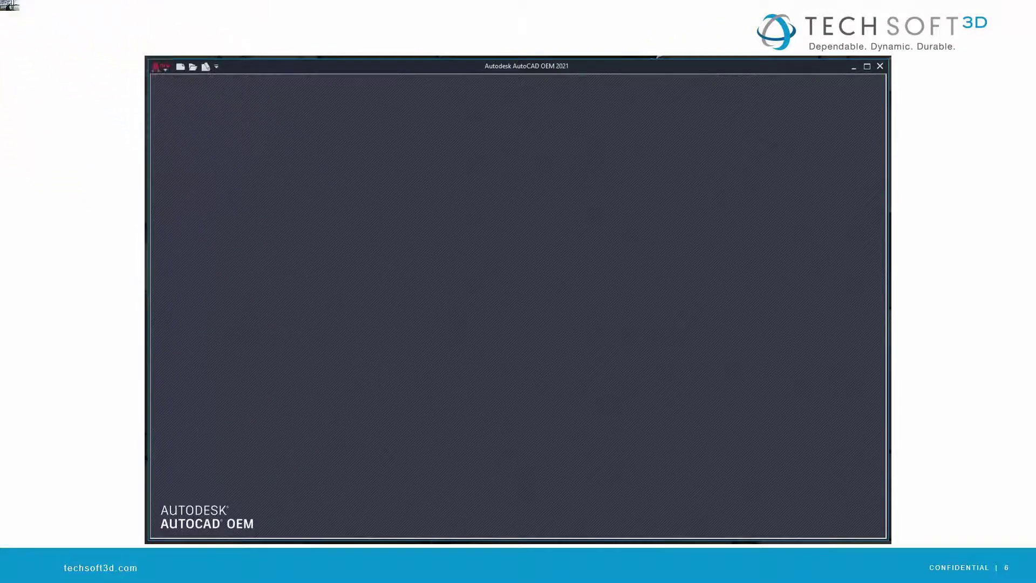
Step: Switch to ZeroCAD, check the application menu commands offered without an open drawing, and close the program
{"action": "key", "text": "alt+Tab"}
{"action": "key", "text": "alt+Tab"}
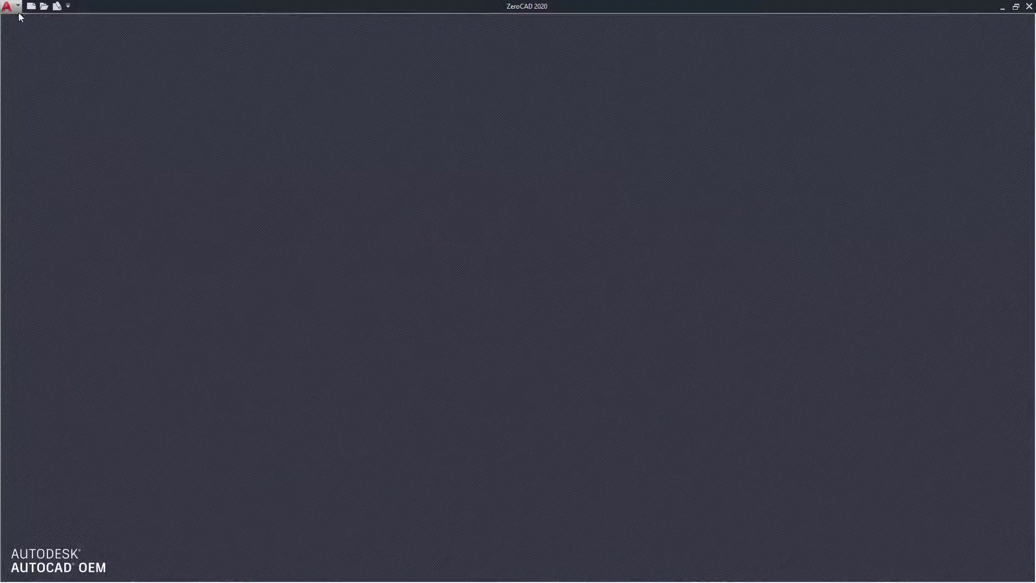
{"action": "left_click", "coordinate": [12, 12]}
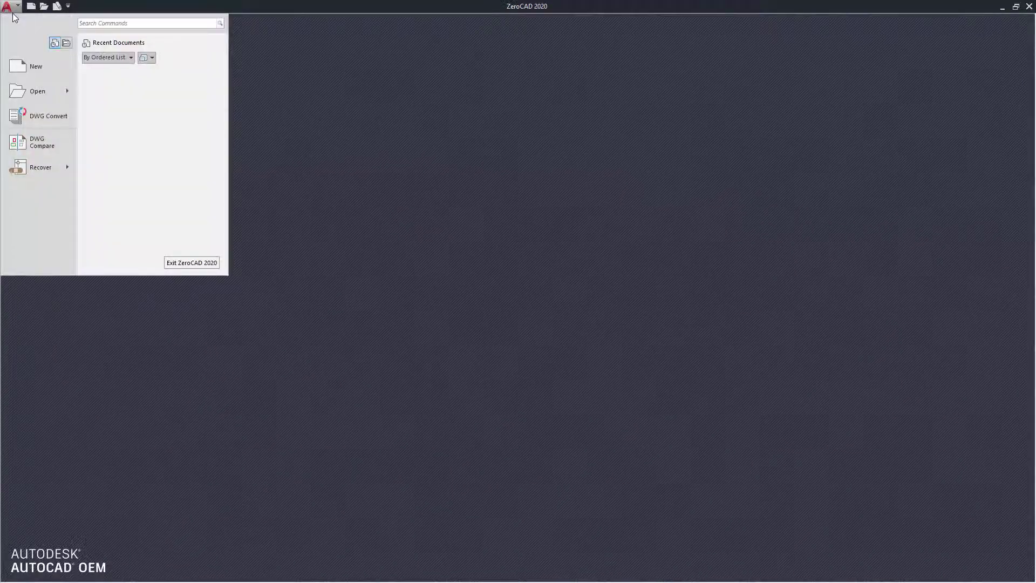
{"action": "left_click", "coordinate": [1028, 7]}
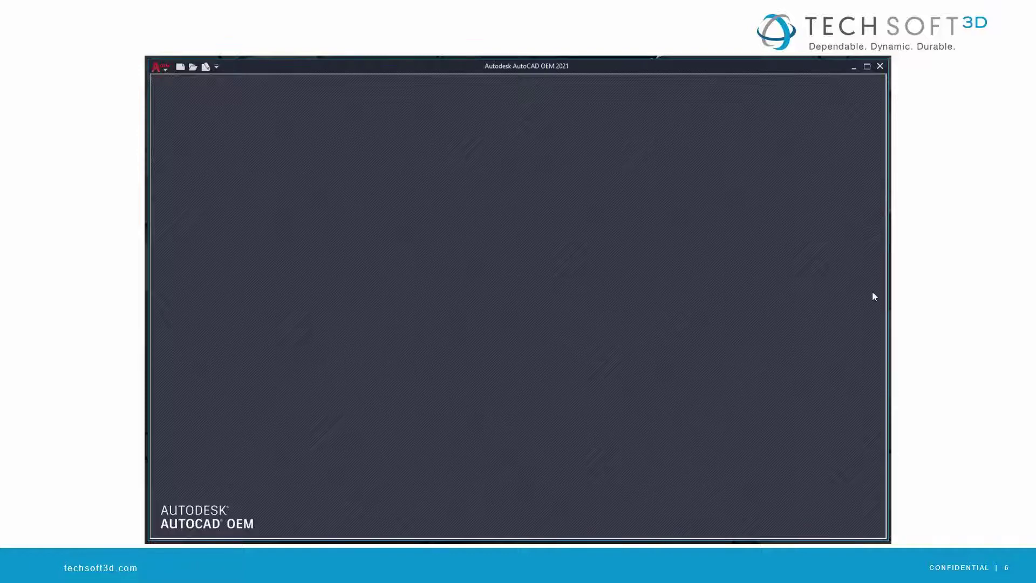
Step: Switch to Visual Studio and open the recent ZeroDocUserInput.sln solution
{"action": "key", "text": "alt+Tab"}
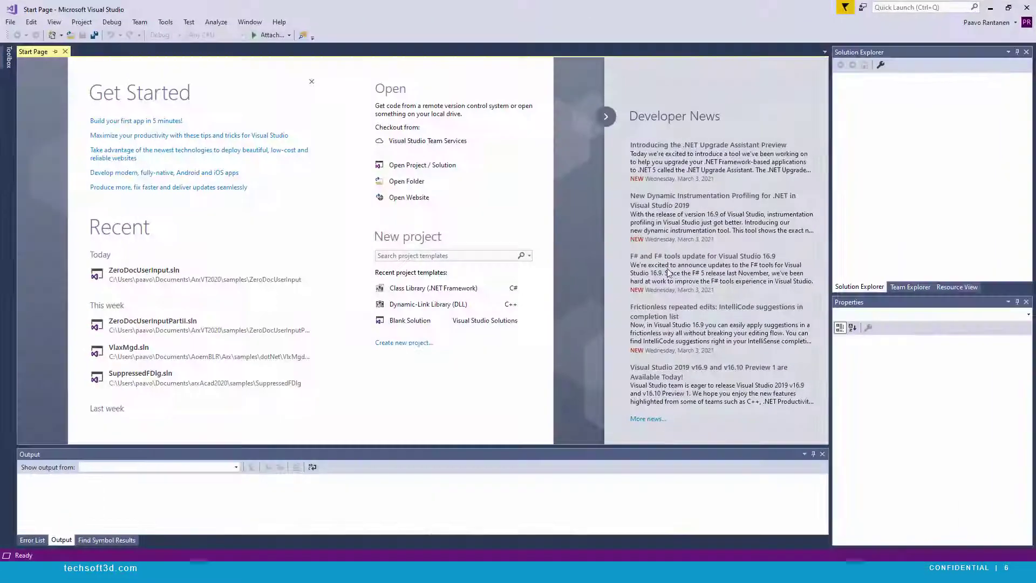
{"action": "left_click", "coordinate": [144, 270]}
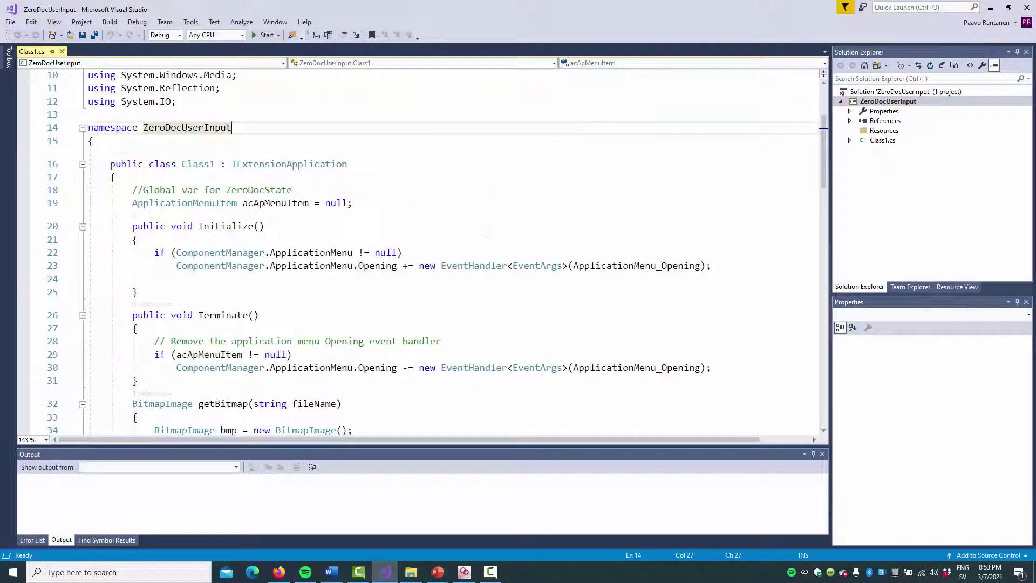
Step: Examine Class1.cs from Initialize and Terminate through getBitmap and ApplicationMenu_Opening to the MyCommandHandler class
{"action": "scroll", "coordinate": [493, 249], "scroll_direction": "down", "scroll_amount": 1}
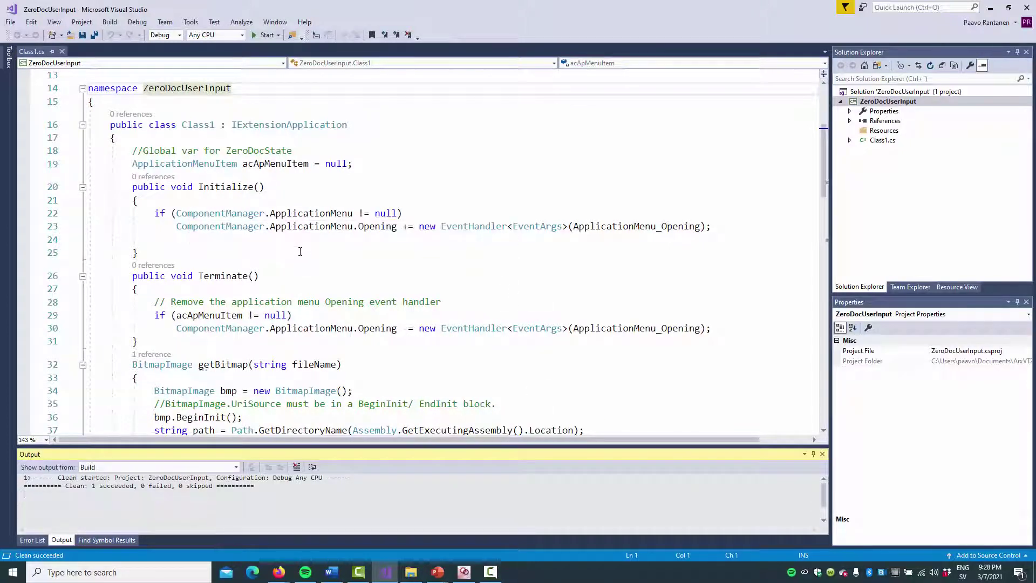
{"action": "mouse_move", "coordinate": [470, 230]}
{"action": "scroll", "coordinate": [186, 252], "scroll_direction": "down", "scroll_amount": 3}
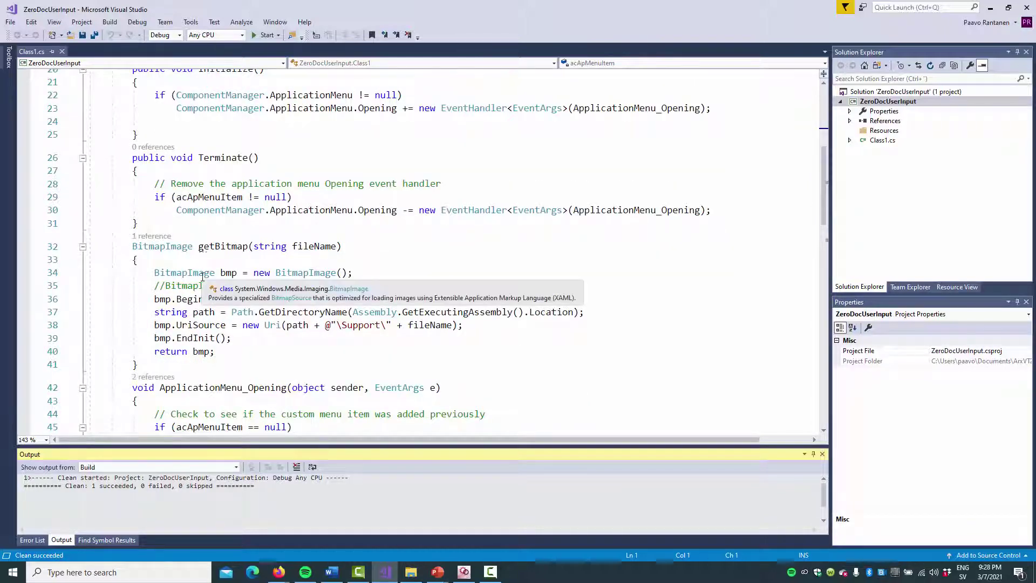
{"action": "scroll", "coordinate": [202, 291], "scroll_direction": "down", "scroll_amount": 2}
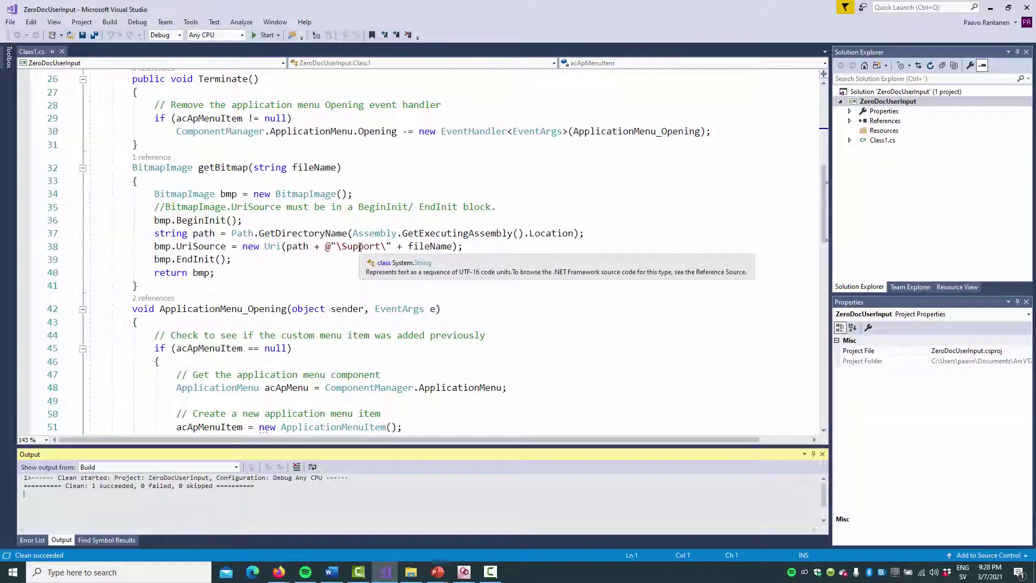
{"action": "scroll", "coordinate": [147, 247], "scroll_direction": "down", "scroll_amount": 1}
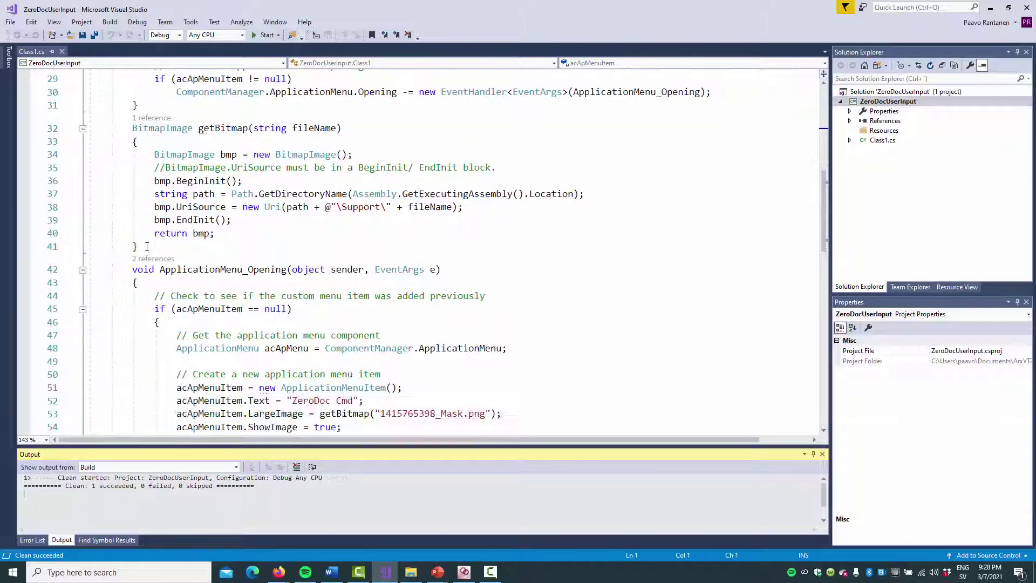
{"action": "scroll", "coordinate": [147, 246], "scroll_direction": "down", "scroll_amount": 4}
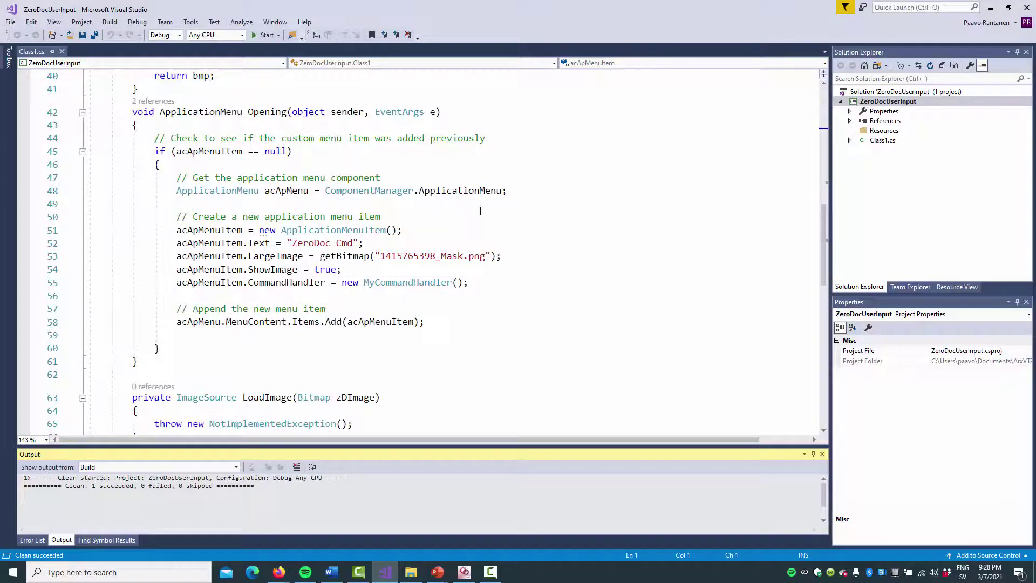
{"action": "scroll", "coordinate": [484, 210], "scroll_direction": "down", "scroll_amount": 1}
{"action": "scroll", "coordinate": [482, 212], "scroll_direction": "down", "scroll_amount": 6}
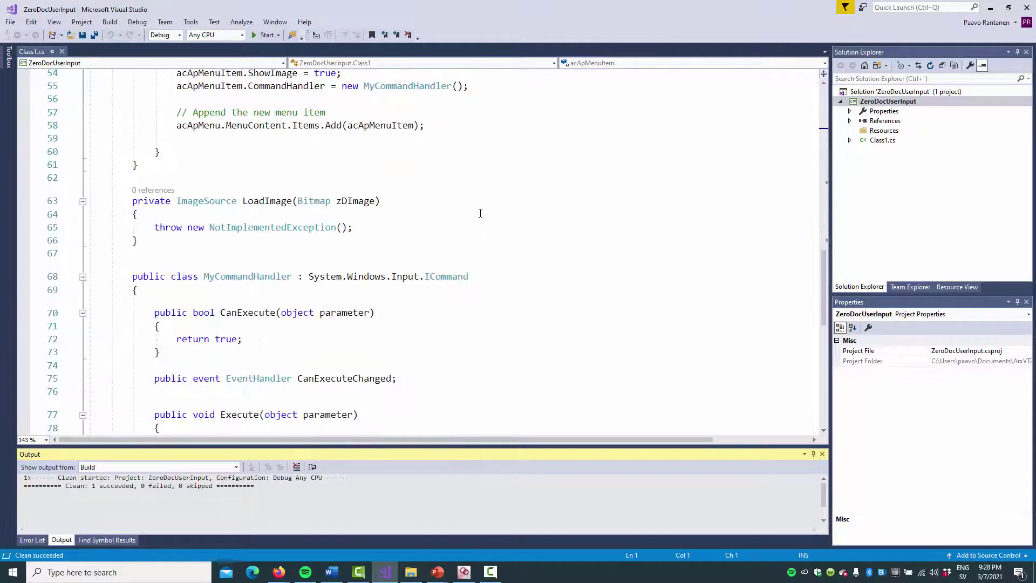
{"action": "scroll", "coordinate": [480, 213], "scroll_direction": "down", "scroll_amount": 2}
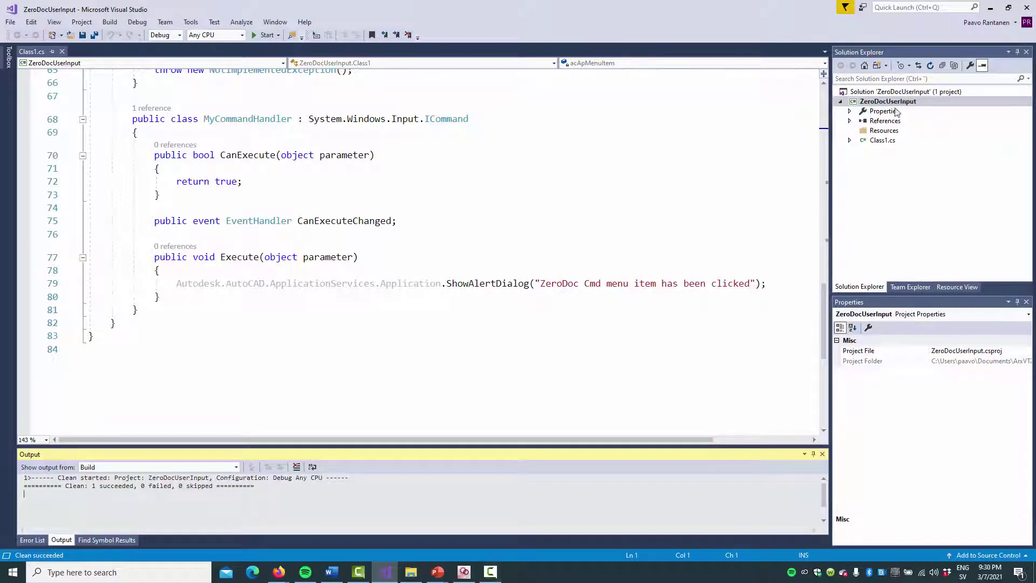
Step: Build the ZeroDocUserInput project
{"action": "right_click", "coordinate": [890, 102]}
{"action": "left_click", "coordinate": [757, 112]}
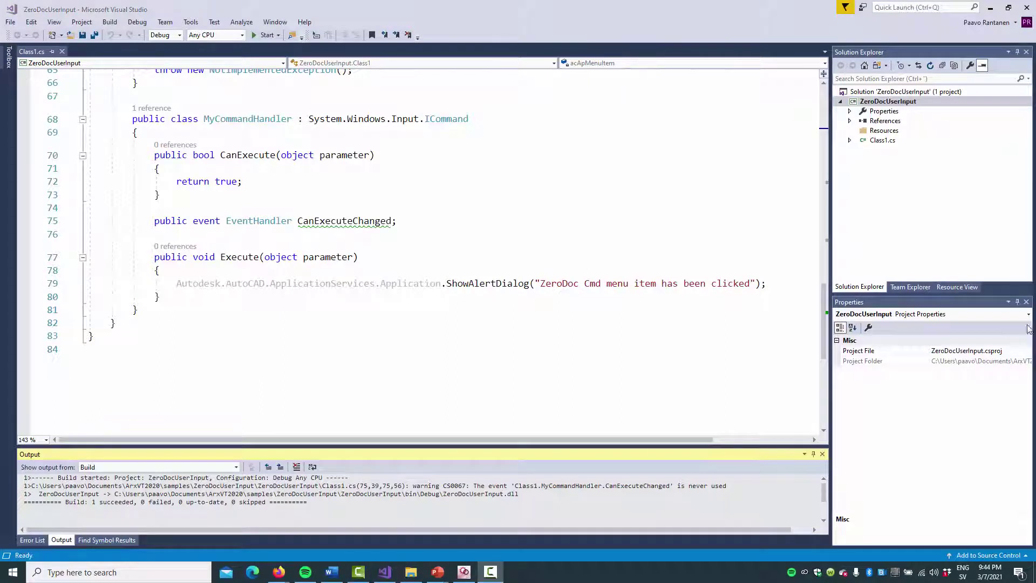
Step: Switch to the AutoCAD OEM Make Wizard and show its Your Modules page
{"action": "left_click", "coordinate": [463, 572]}
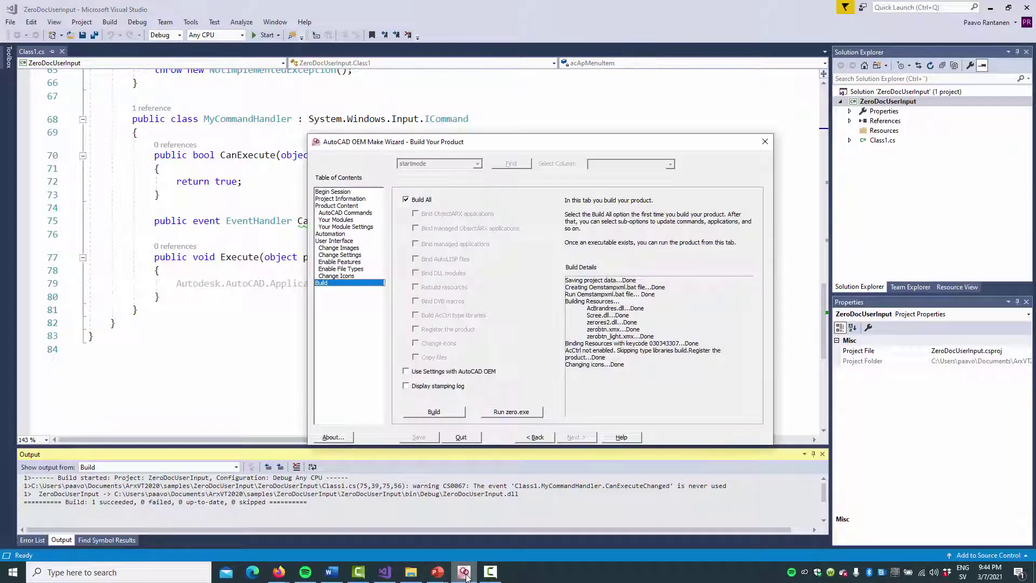
{"action": "left_click", "coordinate": [358, 213]}
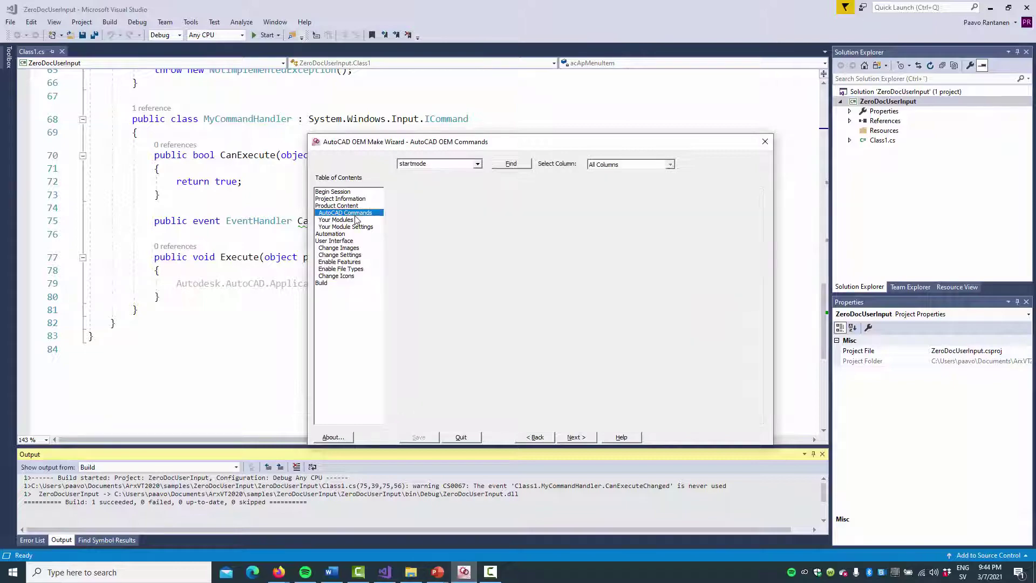
{"action": "left_click", "coordinate": [356, 220]}
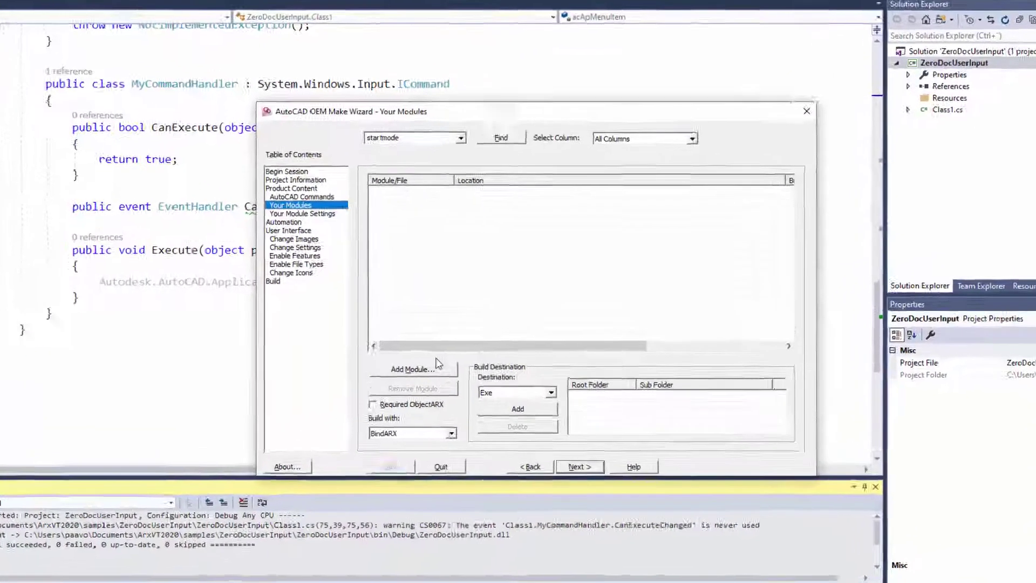
Step: Add ZeroDocUserInput.dll from samples\ZeroDocUserInput\ZeroDocUserInput\bin\Debug as a product module
{"action": "left_click", "coordinate": [436, 356]}
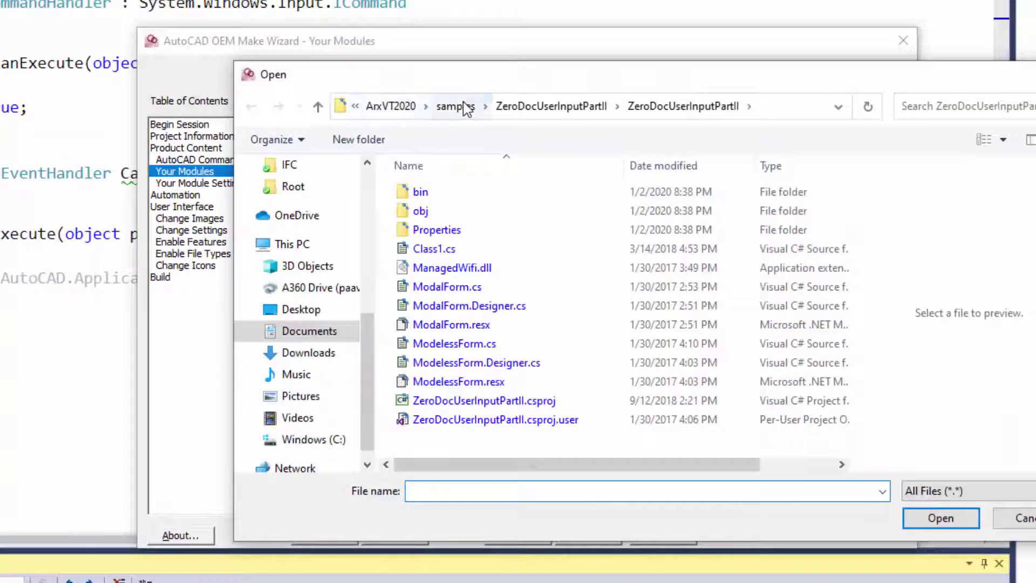
{"action": "left_click", "coordinate": [455, 106]}
{"action": "double_click", "coordinate": [393, 364]}
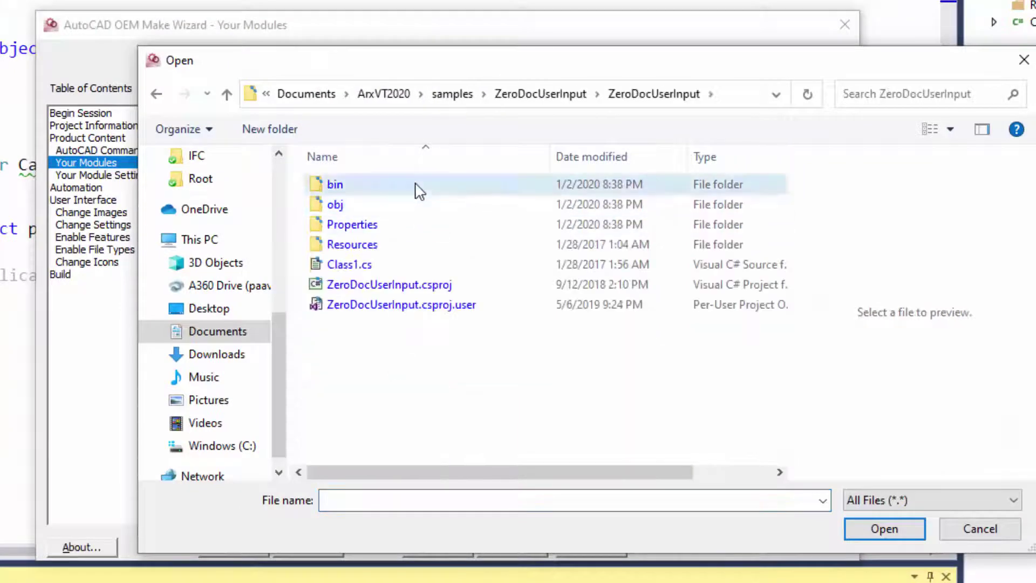
{"action": "double_click", "coordinate": [416, 184]}
{"action": "double_click", "coordinate": [427, 184]}
{"action": "left_click", "coordinate": [426, 184]}
{"action": "left_click", "coordinate": [882, 528]}
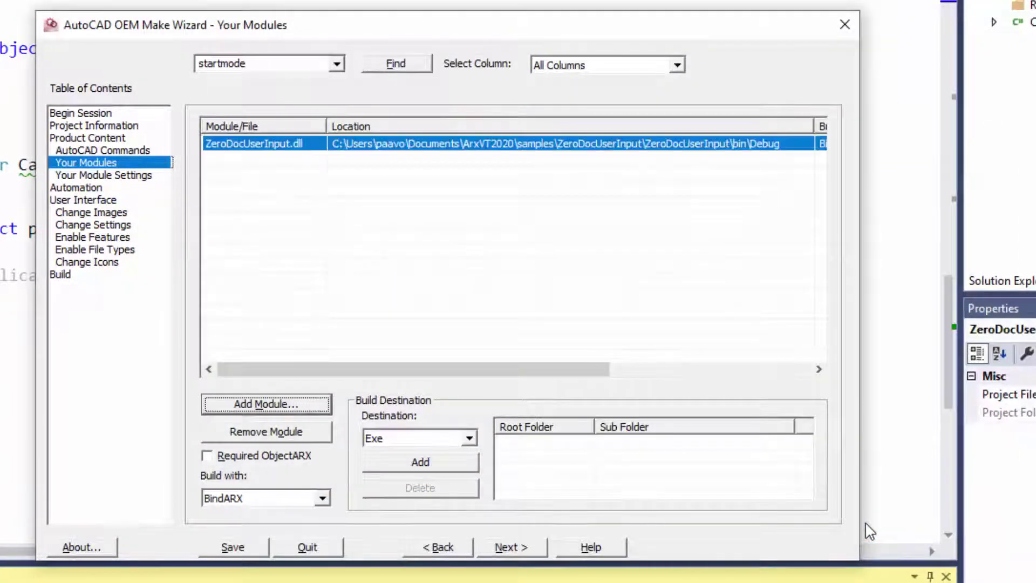
Step: Set ZeroDocUserInput.dll to build with BindMgd and narrow the module table's Location column to show the build settings
{"action": "left_click", "coordinate": [322, 497]}
{"action": "left_click", "coordinate": [292, 542]}
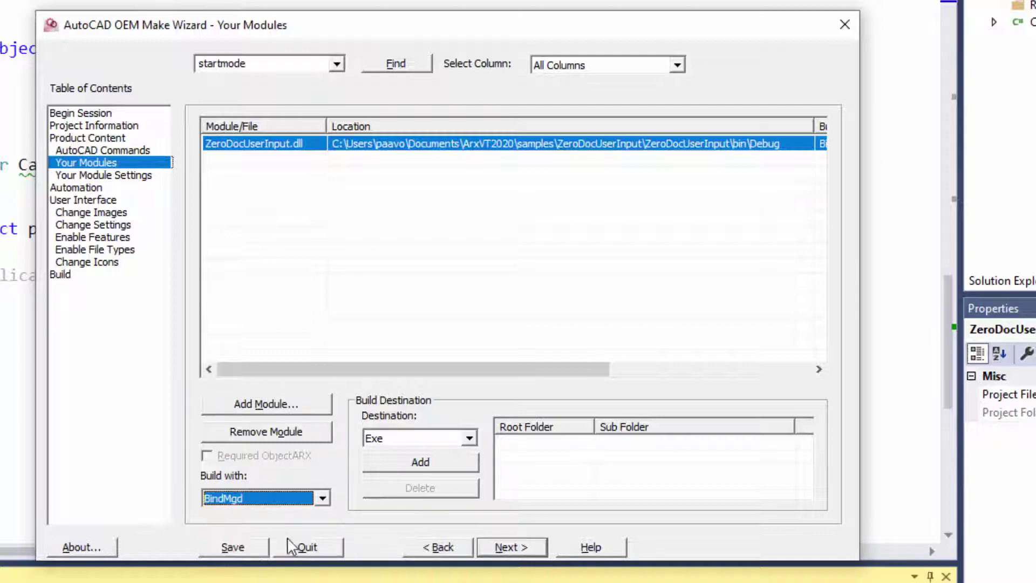
{"action": "left_click_drag", "start_coordinate": [814, 124], "coordinate": [416, 124]}
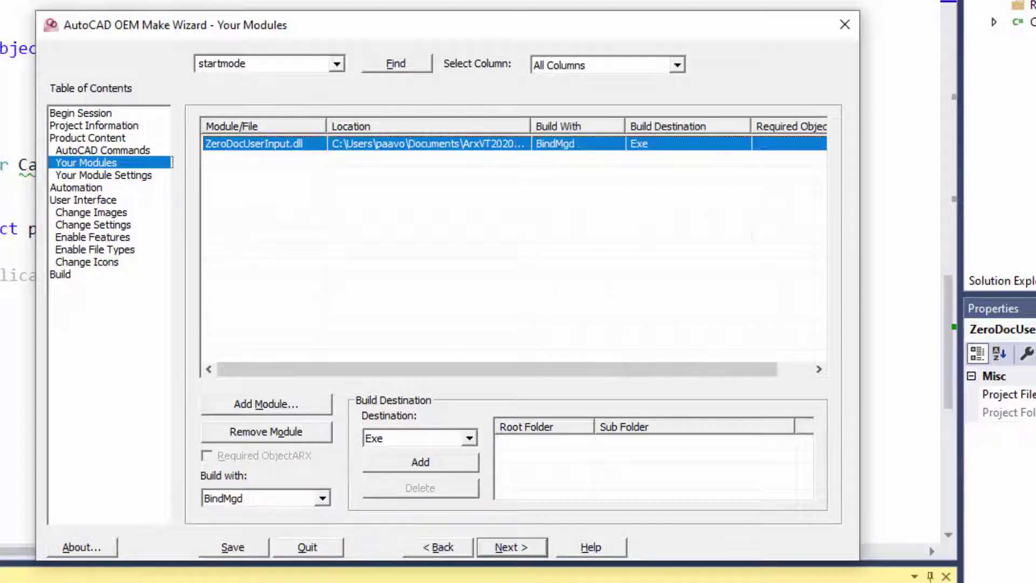
{"action": "left_click", "coordinate": [288, 406]}
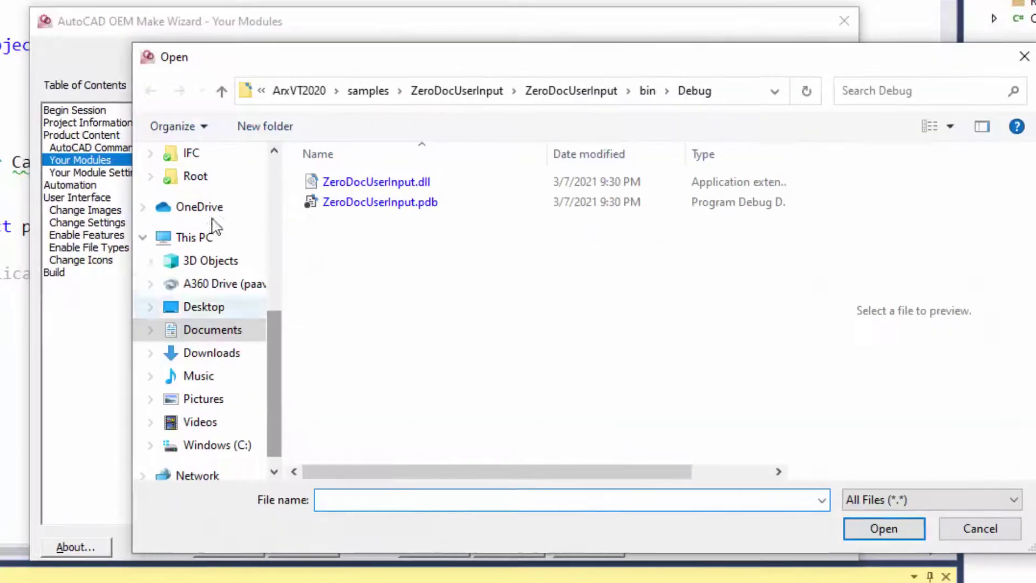
{"action": "left_click", "coordinate": [210, 337]}
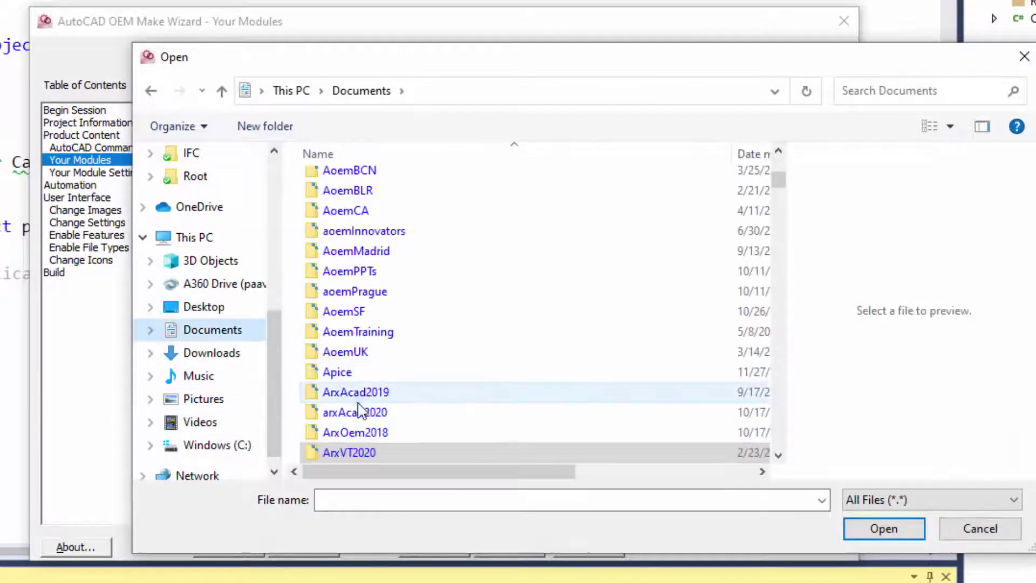
{"action": "scroll", "coordinate": [456, 410], "scroll_direction": "down", "scroll_amount": 10}
{"action": "double_click", "coordinate": [399, 211]}
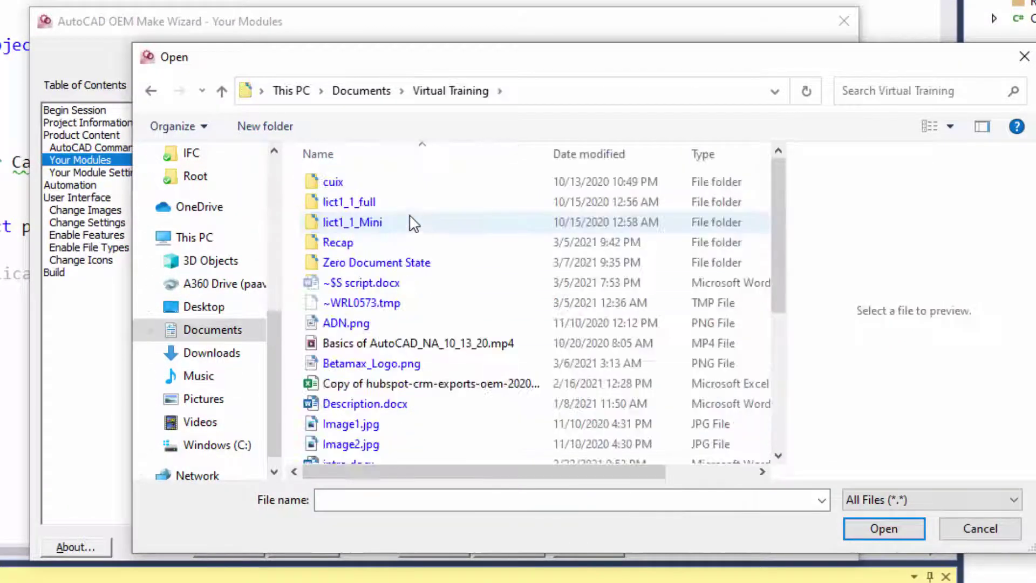
{"action": "double_click", "coordinate": [415, 263]}
{"action": "left_click", "coordinate": [467, 227]}
{"action": "left_click", "coordinate": [884, 529]}
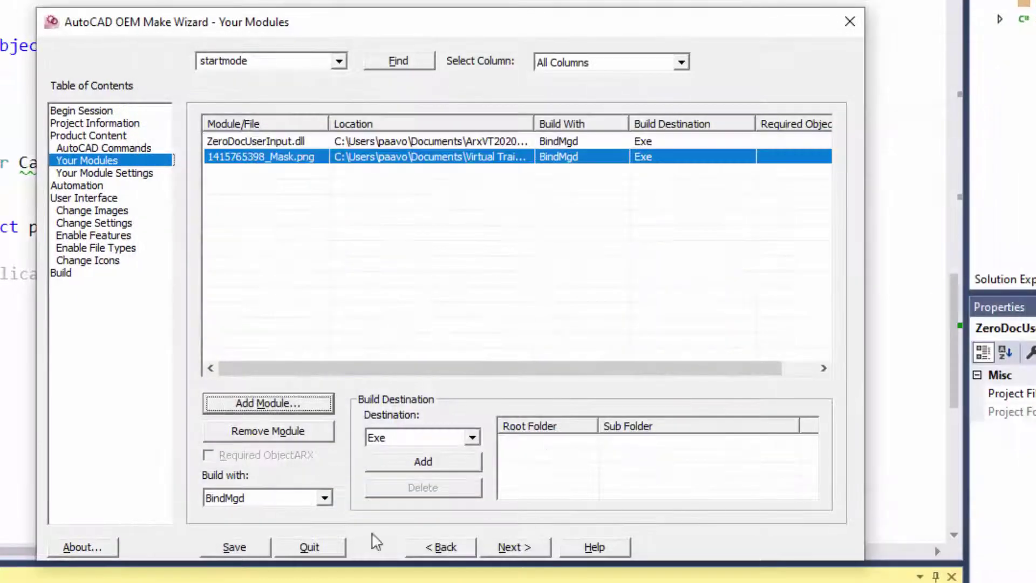
{"action": "left_click", "coordinate": [324, 497]}
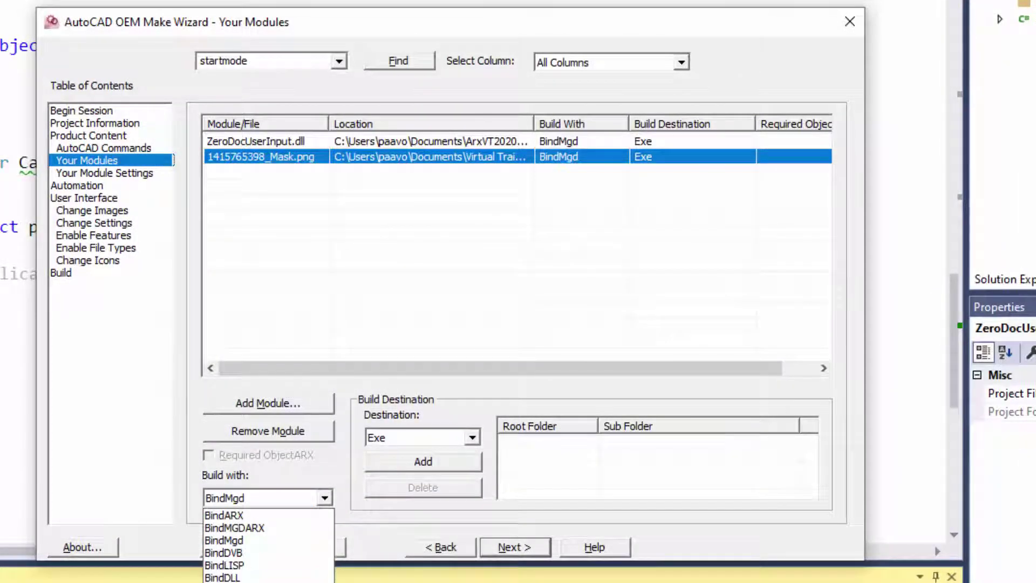
{"action": "left_click", "coordinate": [231, 581]}
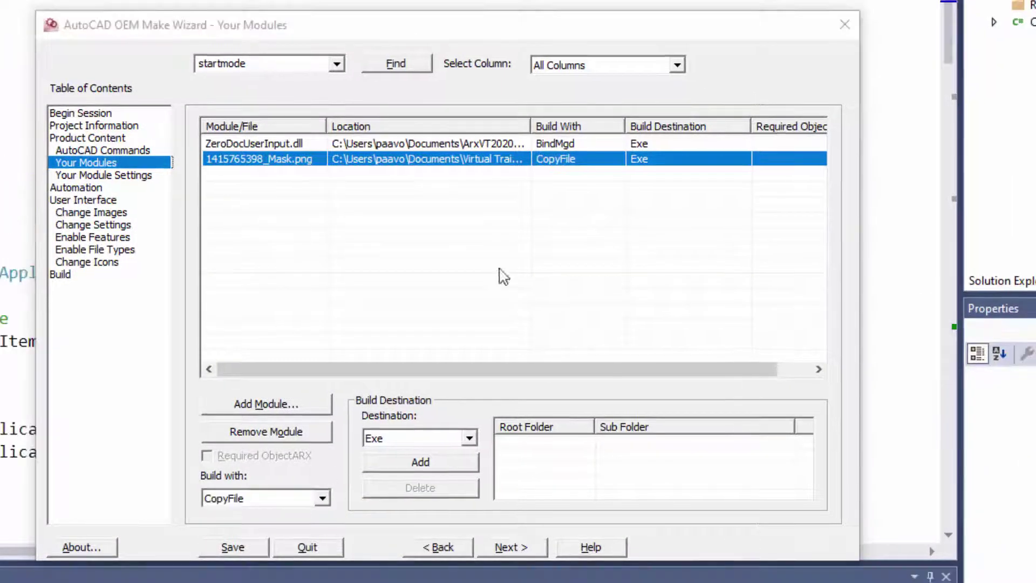
{"action": "left_click", "coordinate": [677, 158]}
{"action": "left_click", "coordinate": [472, 437]}
{"action": "left_click", "coordinate": [430, 468]}
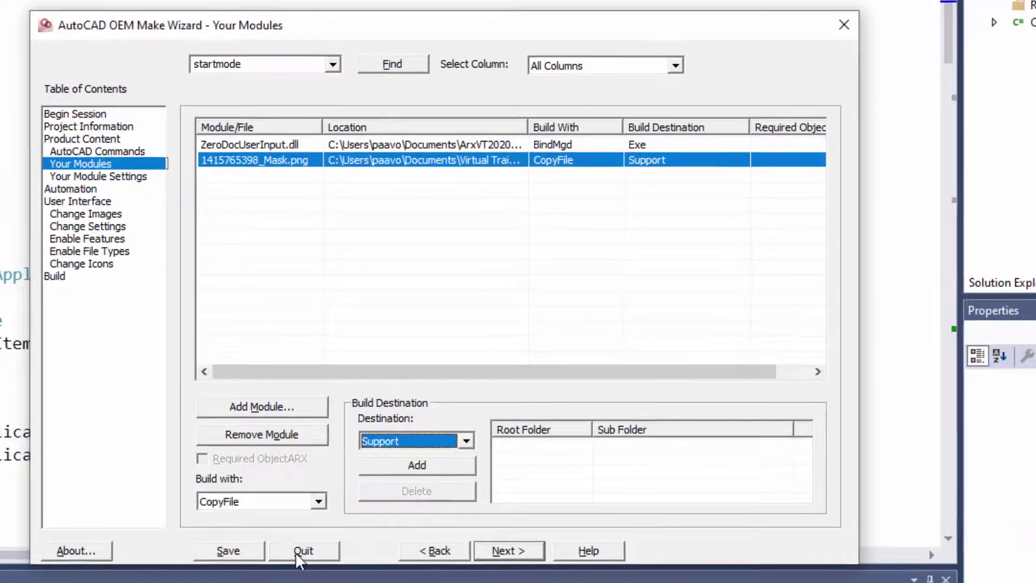
Step: Advance to the Your Module Settings page and copy the namespace name ZeroDocUserInput from the source code in Visual Studio
{"action": "left_click", "coordinate": [509, 550]}
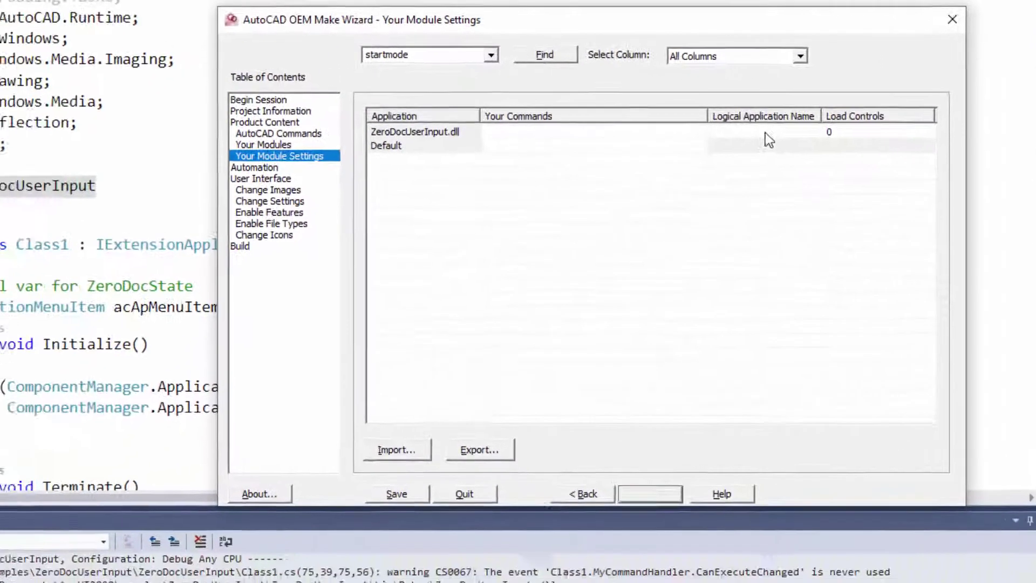
{"action": "left_click", "coordinate": [660, 145]}
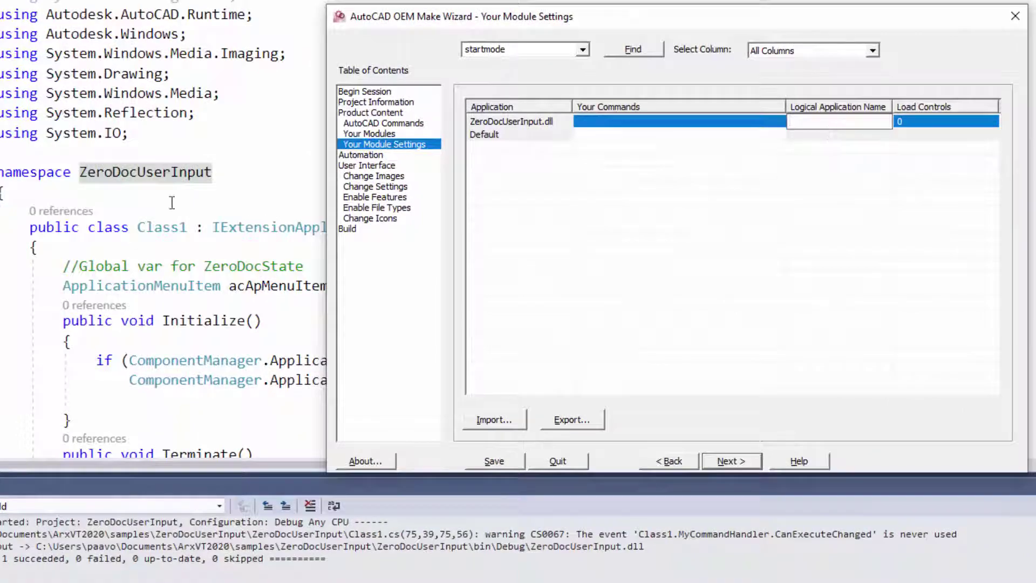
{"action": "left_click", "coordinate": [160, 182]}
{"action": "double_click", "coordinate": [159, 175]}
{"action": "key", "text": "ctrl+c"}
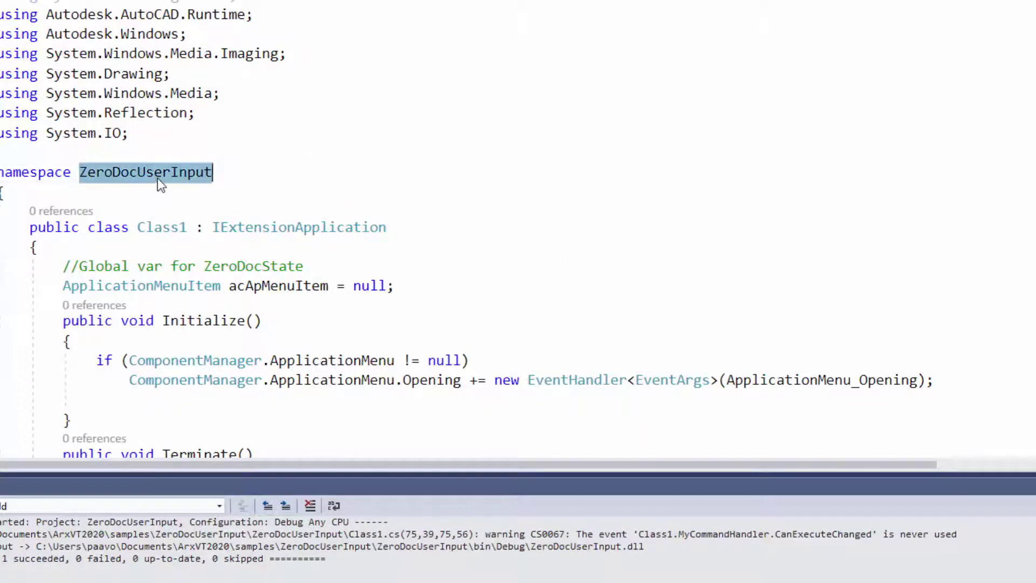
{"action": "key", "text": "alt+Tab"}
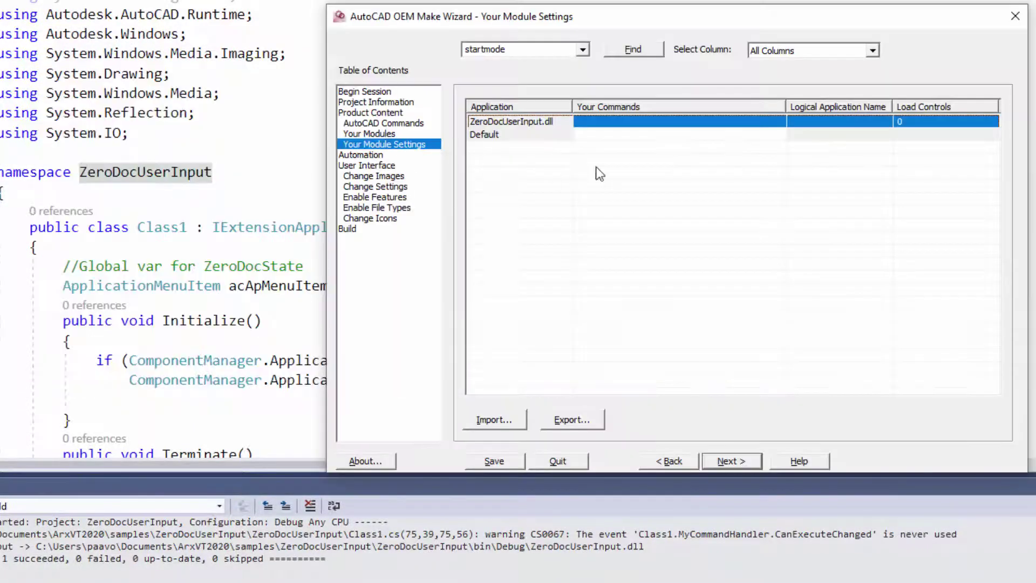
Step: Set ZeroDocUserInput.dll's logical application name to the copied ZeroDocUserInput and its load controls to 2, saving the project
{"action": "left_click", "coordinate": [869, 121]}
{"action": "right_click", "coordinate": [869, 121]}
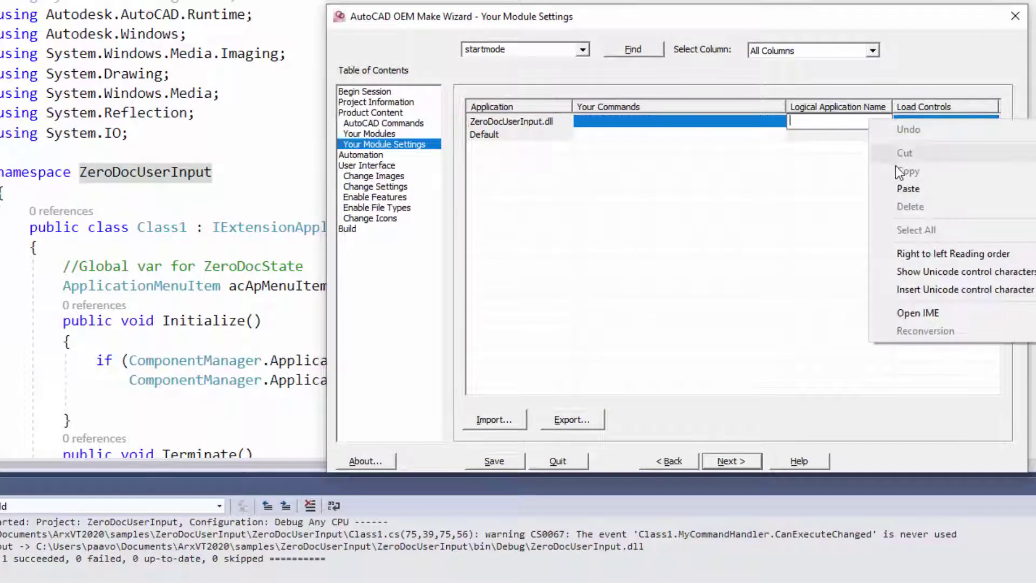
{"action": "left_click", "coordinate": [908, 190]}
{"action": "left_click", "coordinate": [931, 121]}
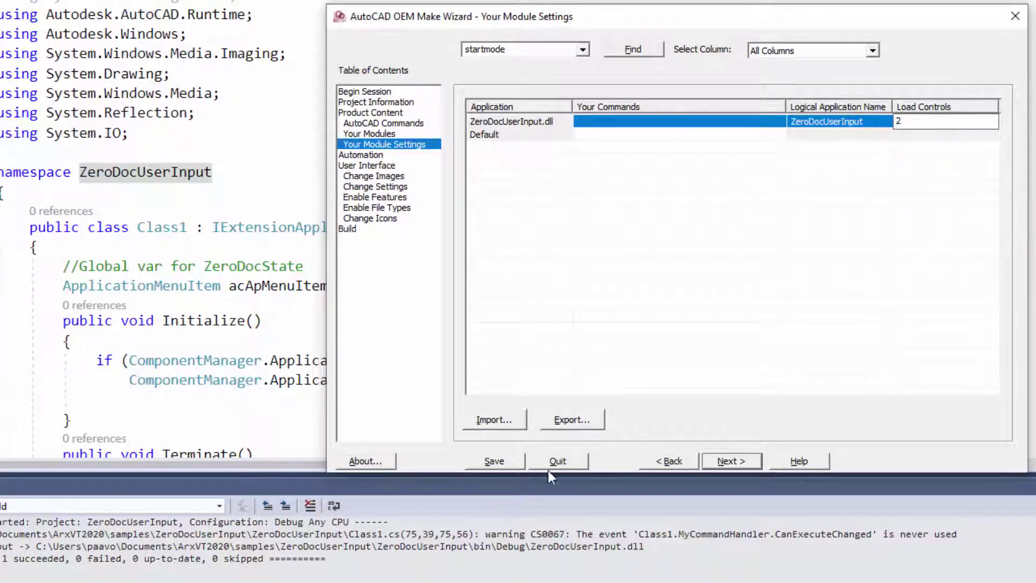
{"action": "left_click", "coordinate": [498, 462]}
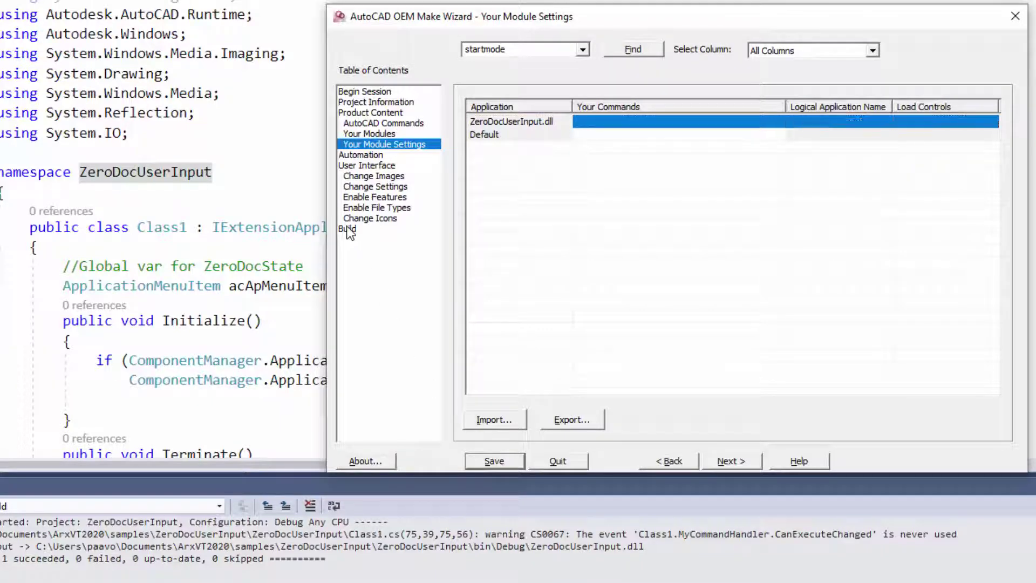
Step: Build the ZeroCAD product with the Build All option and dismiss the completion message
{"action": "left_click", "coordinate": [350, 229]}
{"action": "left_click", "coordinate": [528, 425]}
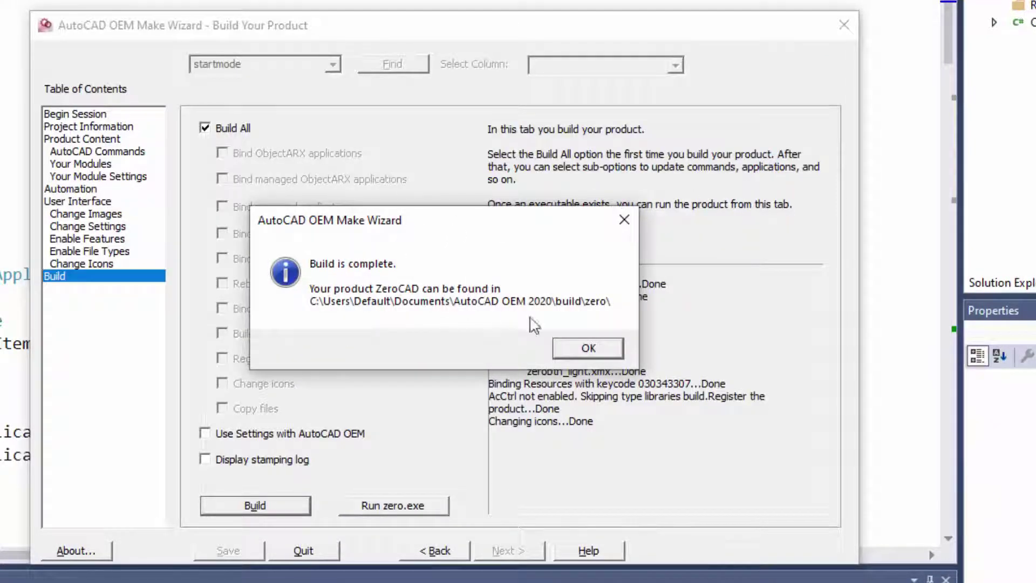
{"action": "left_click", "coordinate": [588, 348]}
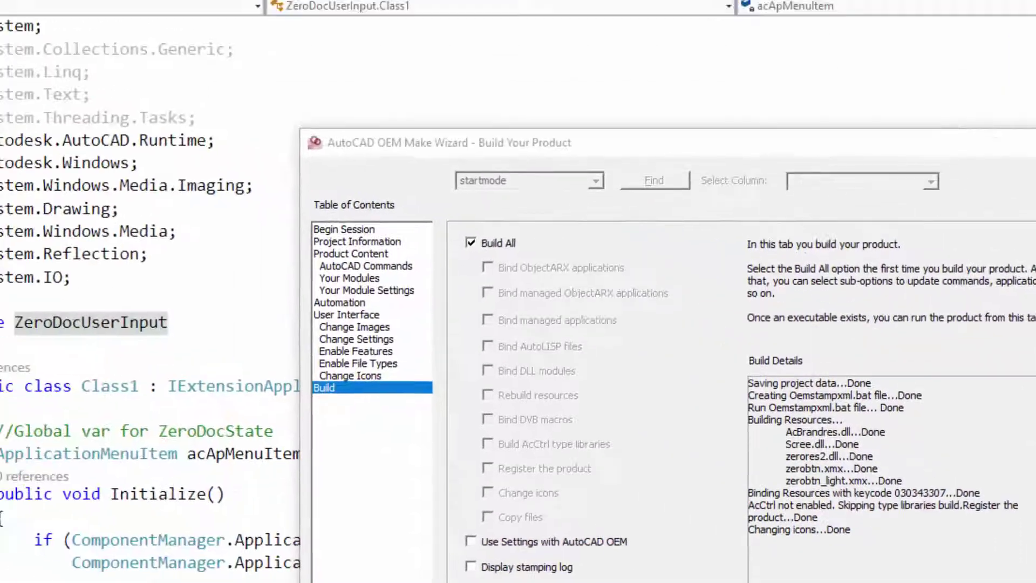
Step: Switch to File Explorer and merge startMode.reg from the Zero Document State folder into the registry
{"action": "key", "text": "alt+Tab"}
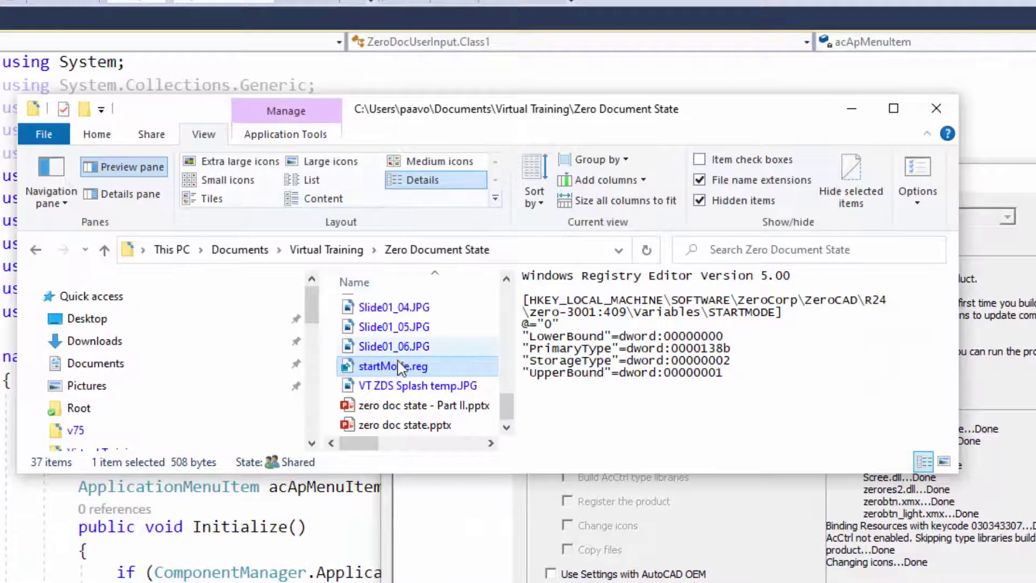
{"action": "double_click", "coordinate": [399, 367]}
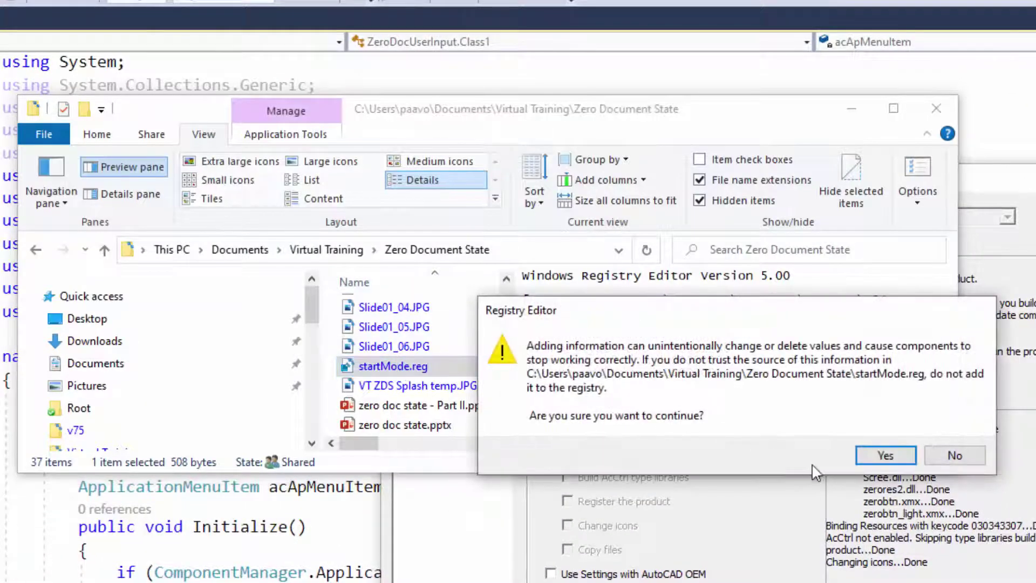
{"action": "left_click", "coordinate": [887, 455]}
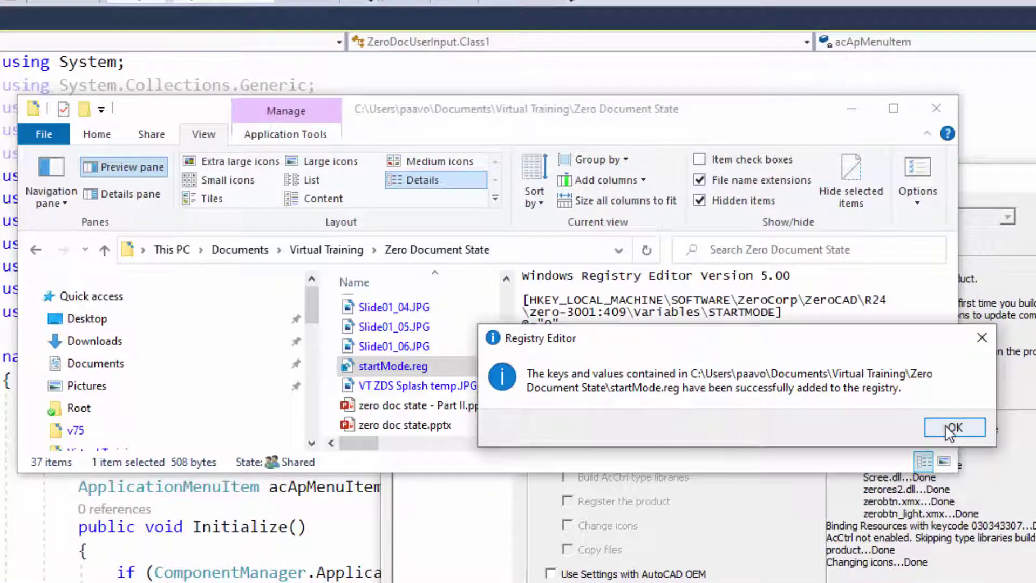
{"action": "left_click", "coordinate": [951, 427]}
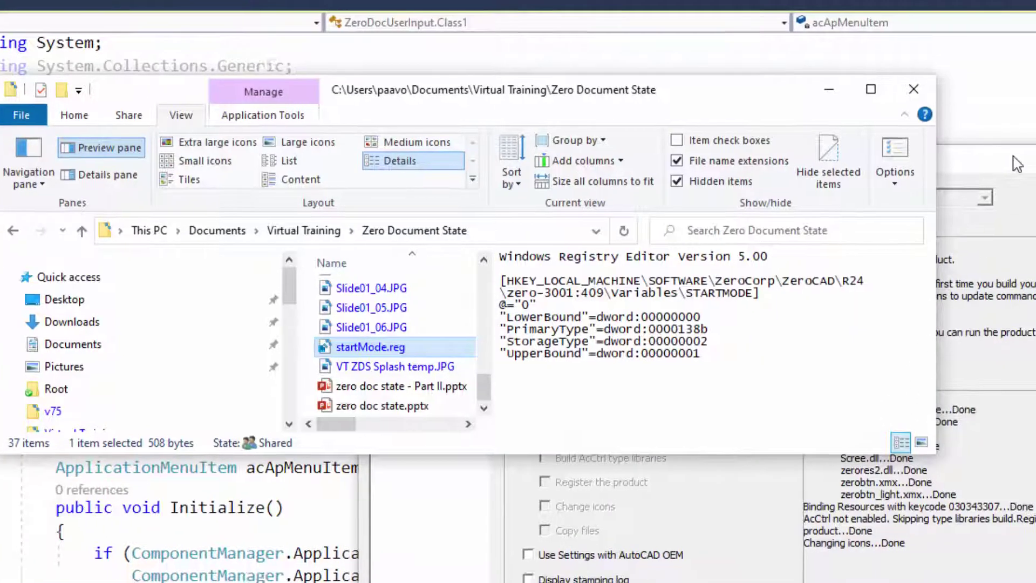
Step: Run zero.exe from the Make Wizard and test the application menu's ZeroDoc Cmd item, closing ZeroCAD after dismissing its message
{"action": "left_click", "coordinate": [1033, 184]}
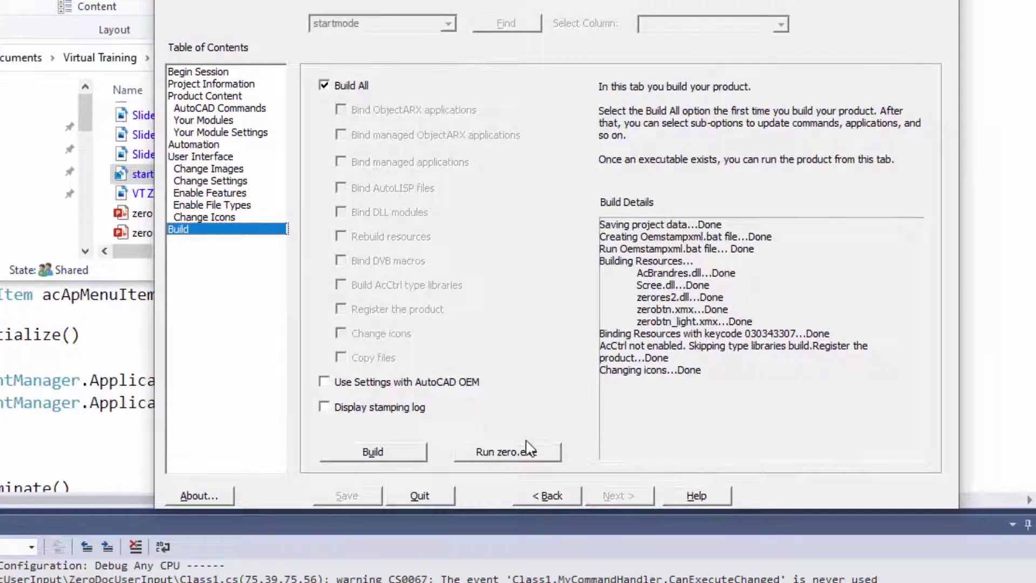
{"action": "left_click", "coordinate": [531, 455]}
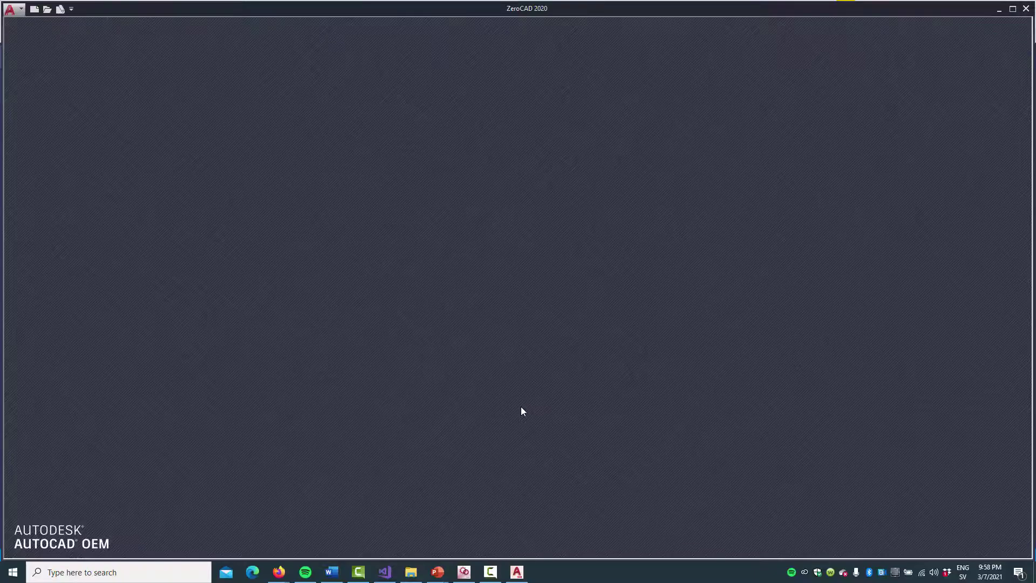
{"action": "left_click", "coordinate": [21, 14]}
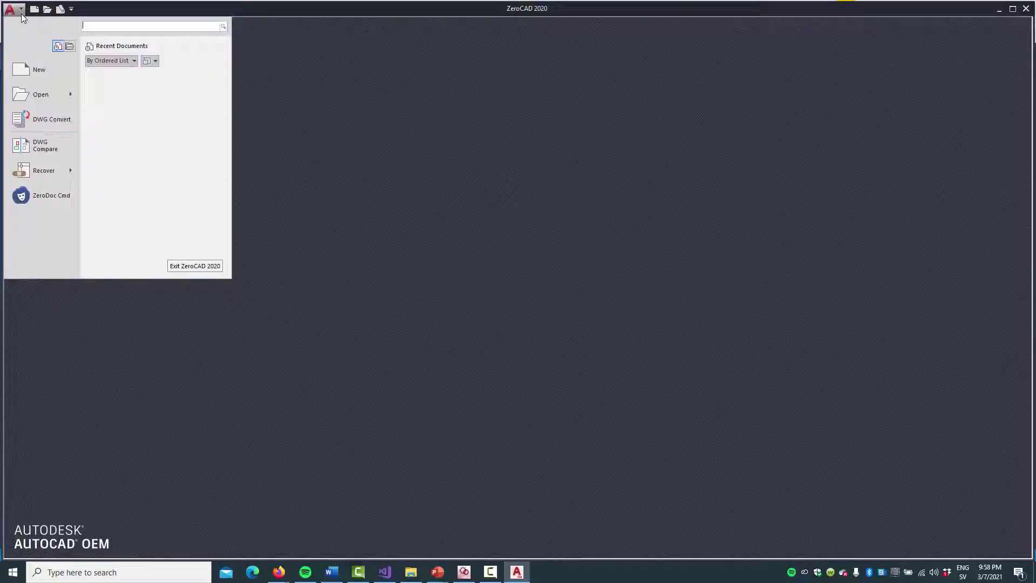
{"action": "left_click", "coordinate": [48, 198]}
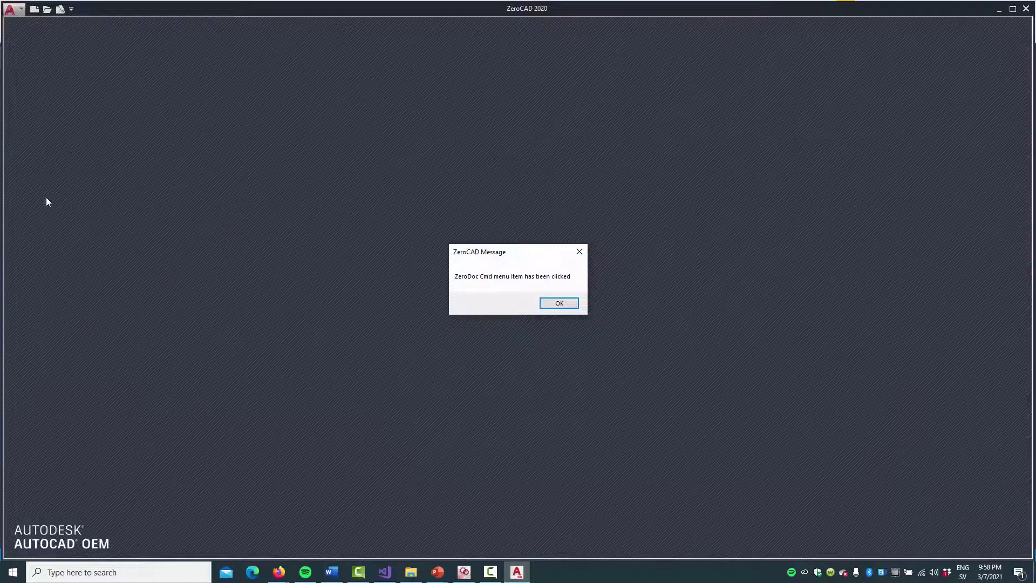
{"action": "left_click", "coordinate": [571, 308]}
{"action": "left_click", "coordinate": [1025, 10]}
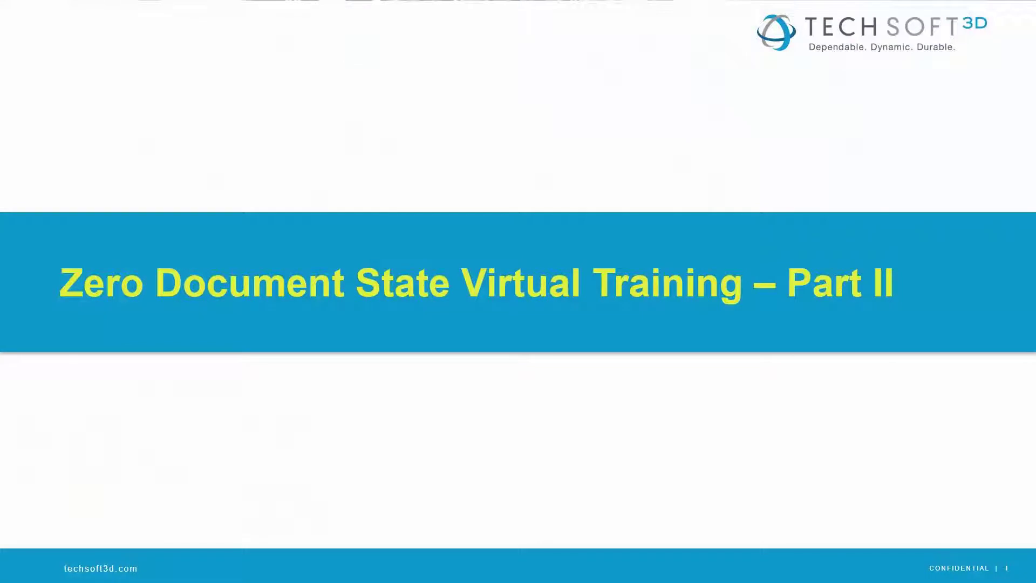
{"action": "key", "text": "Right"}
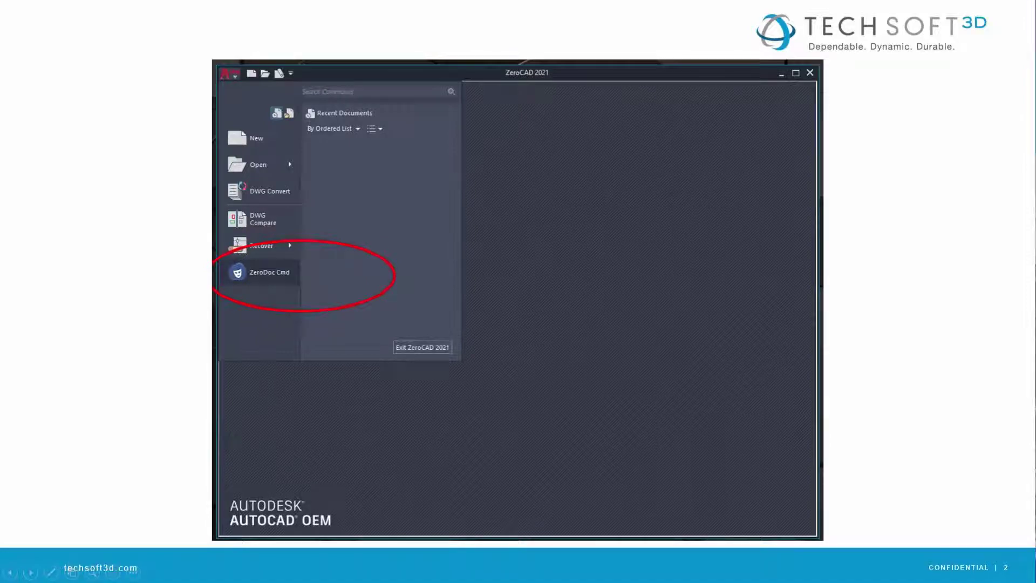
{"action": "key", "text": "Right"}
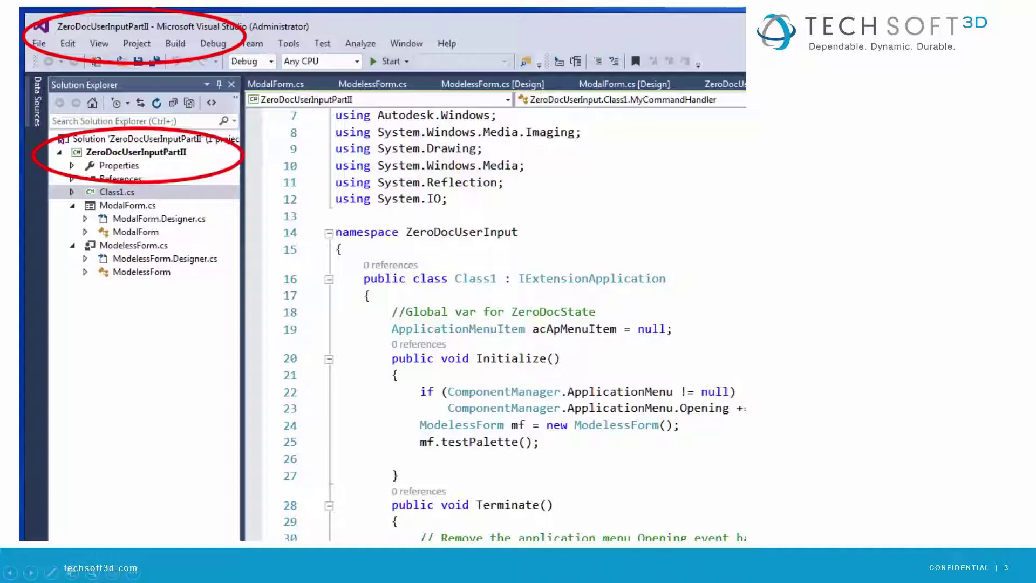
Step: Switch to the ZeroDocUserInputPartII solution in Visual Studio, enlarge its window and show the start of Class1.cs
{"action": "key", "text": "alt+Tab"}
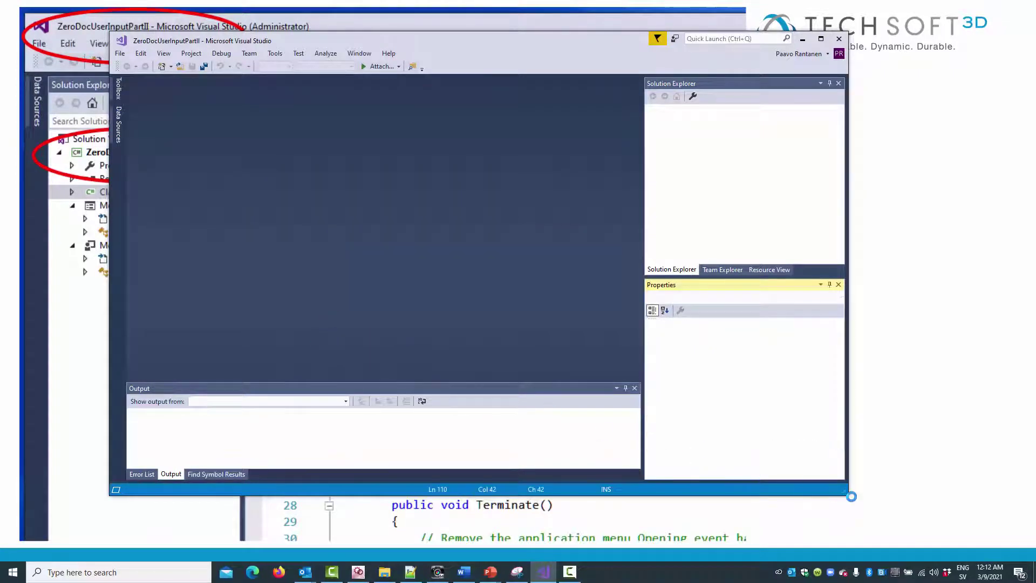
{"action": "left_click_drag", "start_coordinate": [849, 498], "coordinate": [892, 529]}
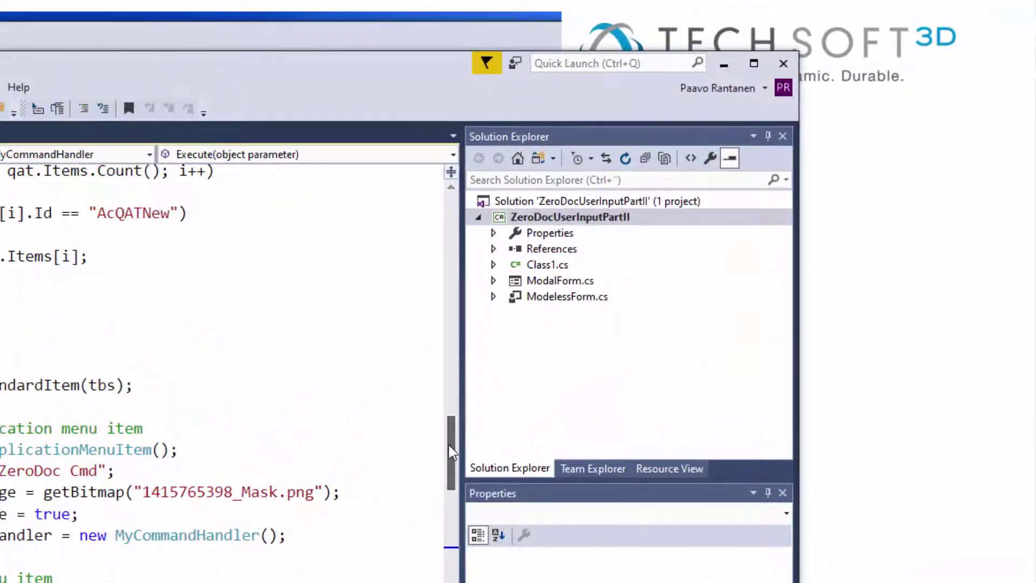
{"action": "left_click_drag", "start_coordinate": [678, 268], "coordinate": [677, 215]}
{"action": "left_click_drag", "start_coordinate": [531, 307], "coordinate": [533, 183]}
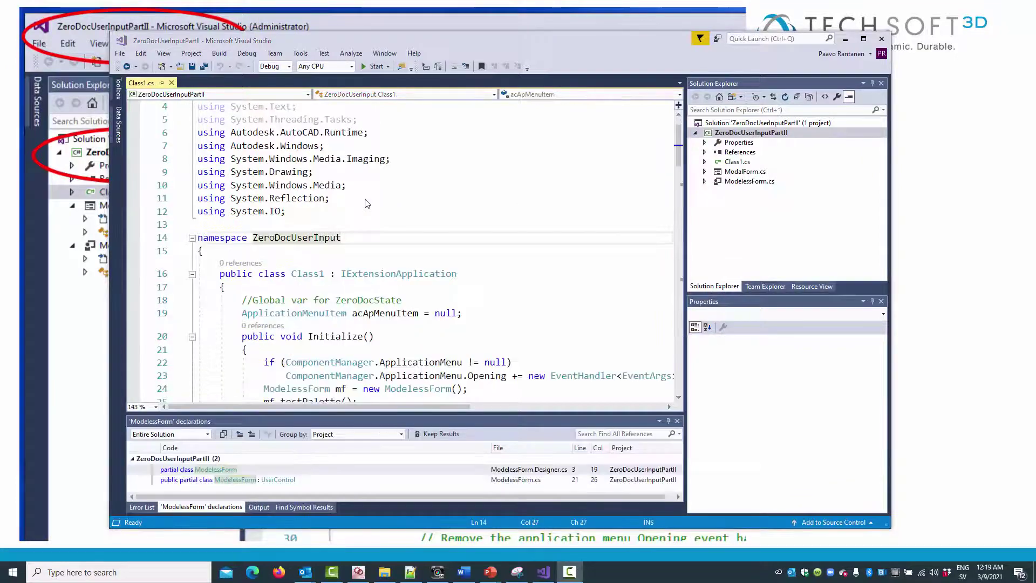
Step: Go to the definition of the ModelessForm constructor used in Initialize and examine the testPalette method in ModelessForm.cs
{"action": "scroll", "coordinate": [366, 200], "scroll_direction": "down", "scroll_amount": 4}
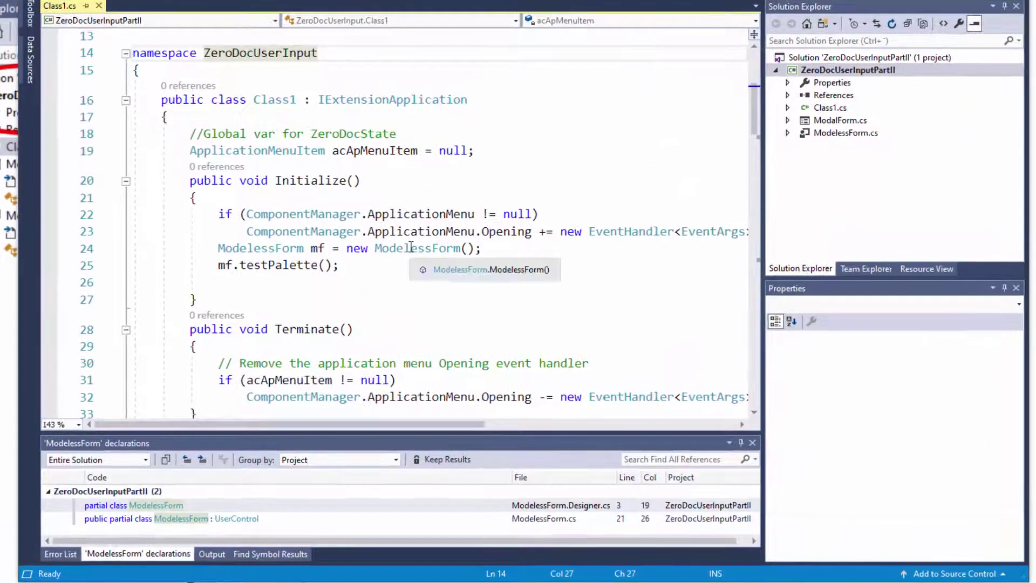
{"action": "left_click", "coordinate": [412, 266]}
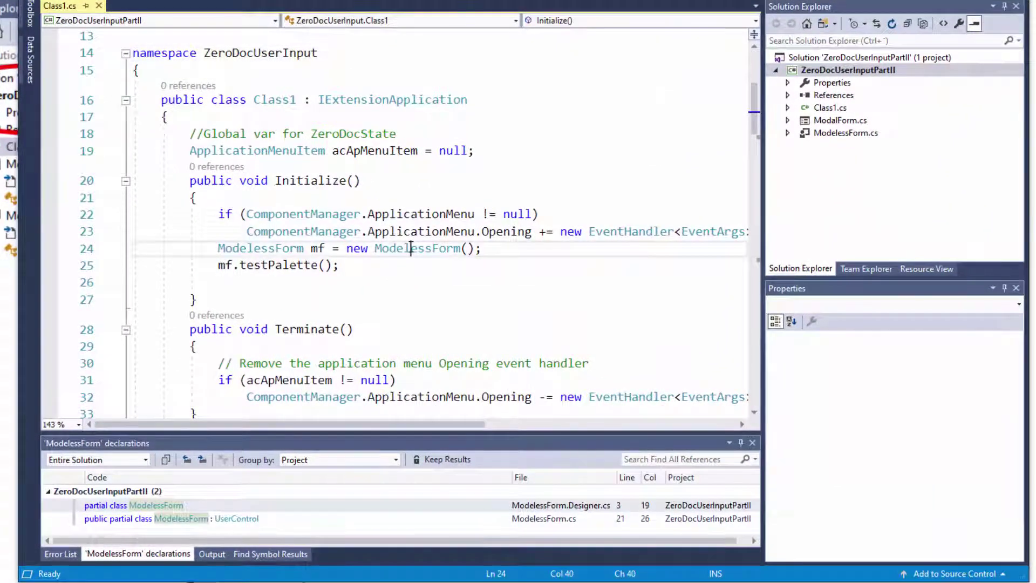
{"action": "right_click", "coordinate": [411, 249]}
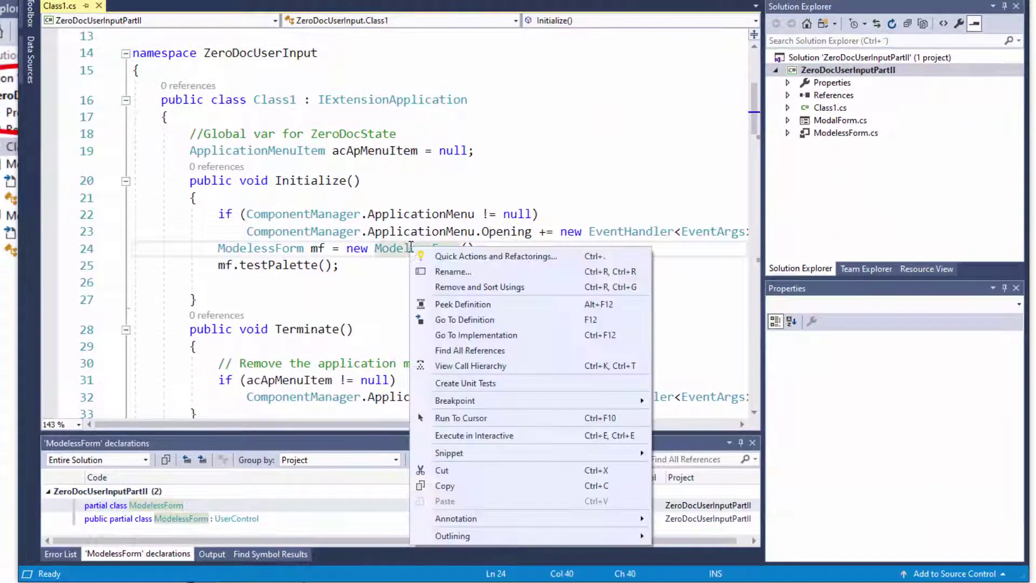
{"action": "left_click", "coordinate": [468, 321]}
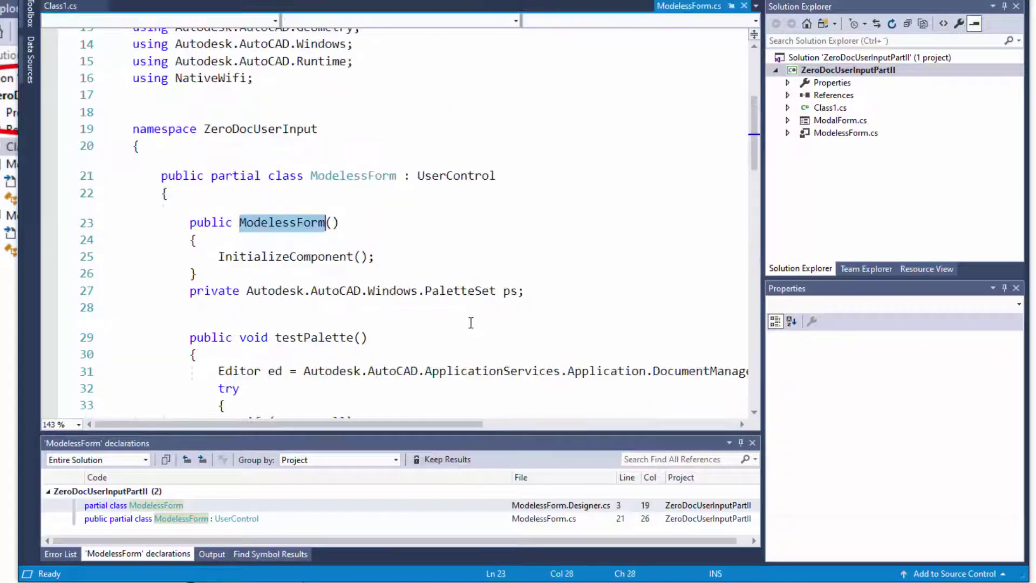
{"action": "scroll", "coordinate": [295, 249], "scroll_direction": "down", "scroll_amount": 5}
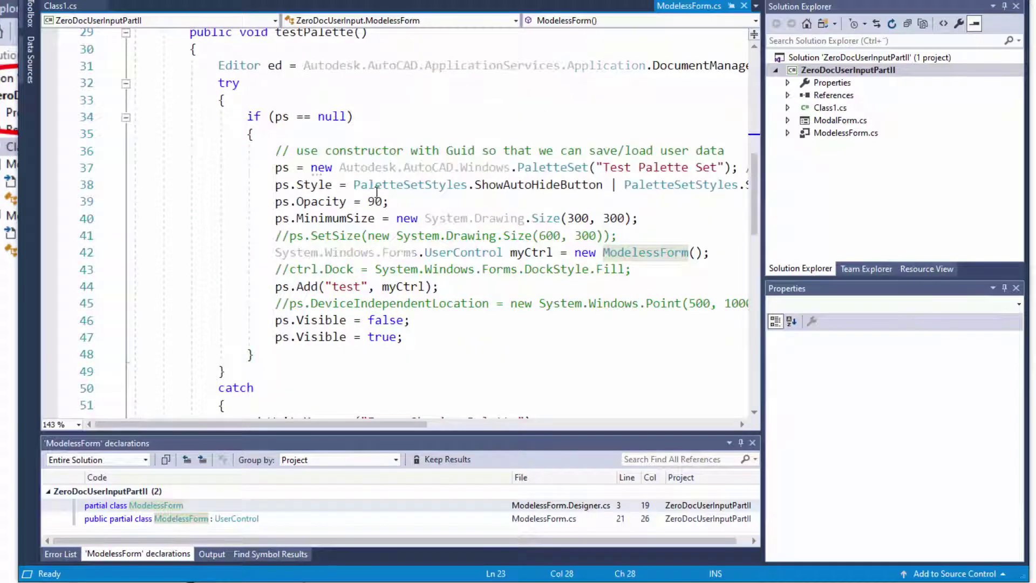
Step: Open ModelessForm.cs in the form designer and examine the click handler code behind its Scan button
{"action": "left_click", "coordinate": [841, 133]}
{"action": "double_click", "coordinate": [840, 133]}
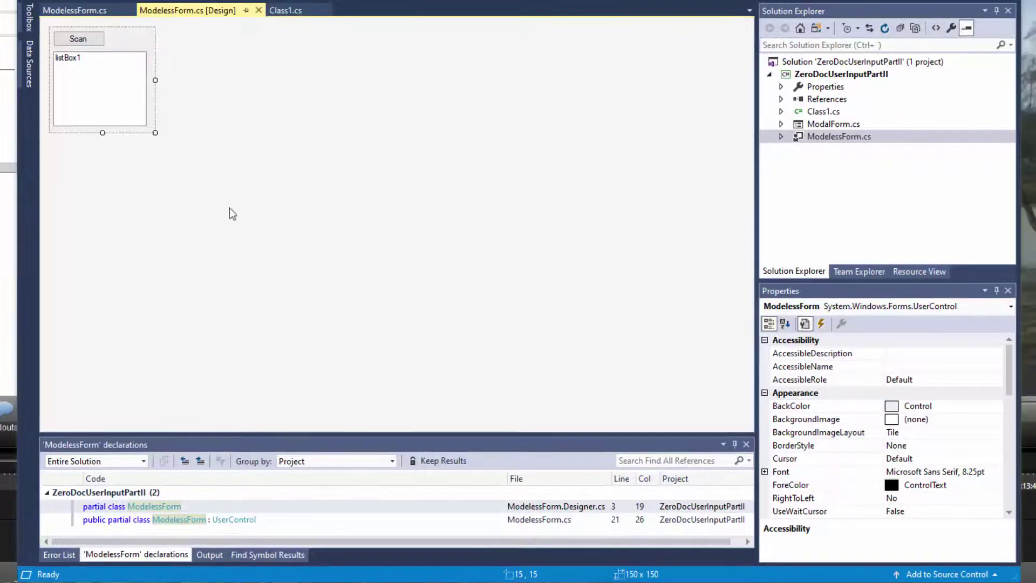
{"action": "double_click", "coordinate": [70, 36]}
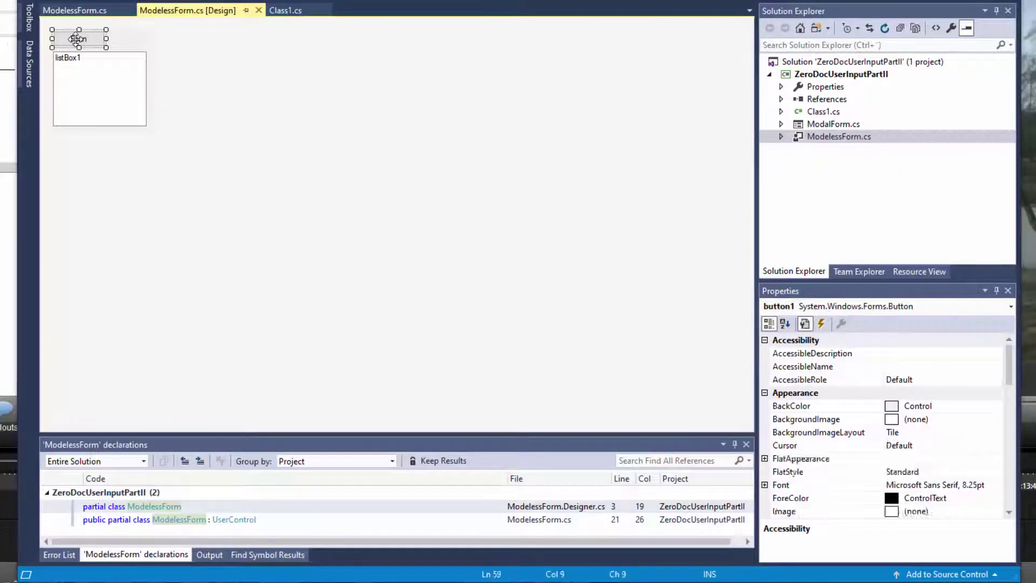
{"action": "scroll", "coordinate": [392, 259], "scroll_direction": "down", "scroll_amount": 2}
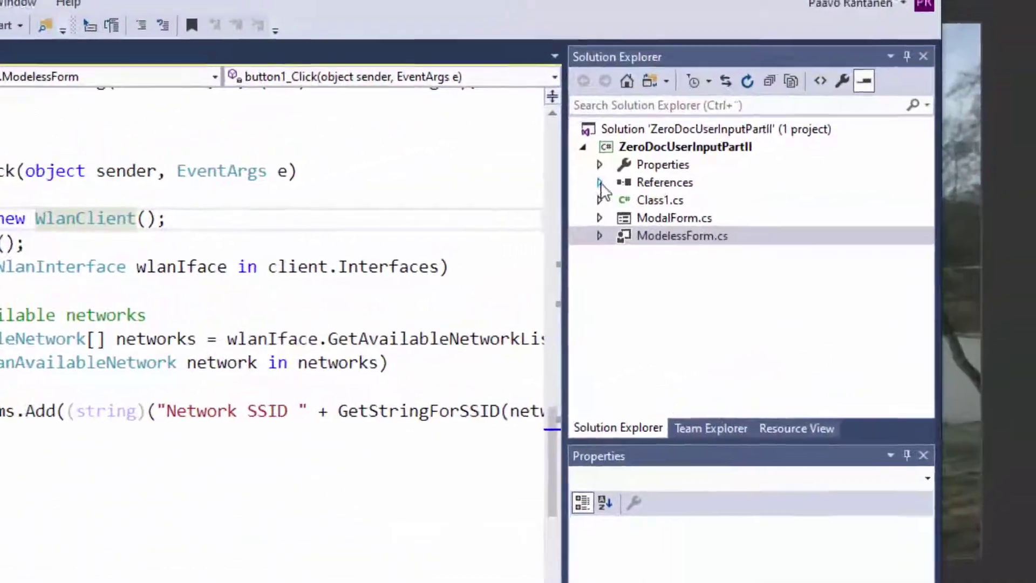
Step: Expand the References of the ZeroDocUserInputPartII project to examine its referenced assemblies
{"action": "left_click", "coordinate": [780, 98]}
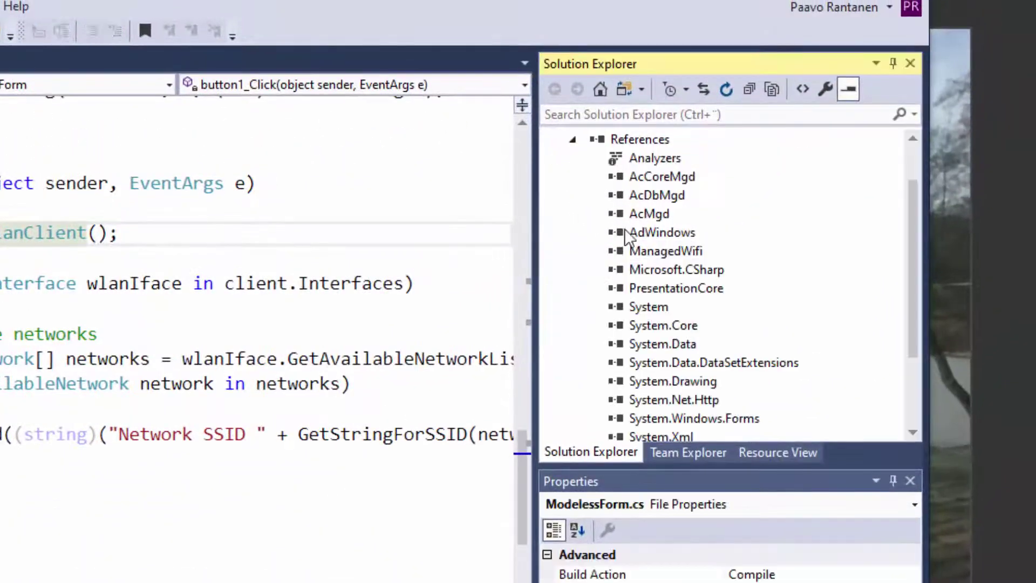
Step: Check the ManagedWifi reference, and open Class1.cs to examine the code of its ApplicationMenu_Opening handler
{"action": "left_click", "coordinate": [672, 249]}
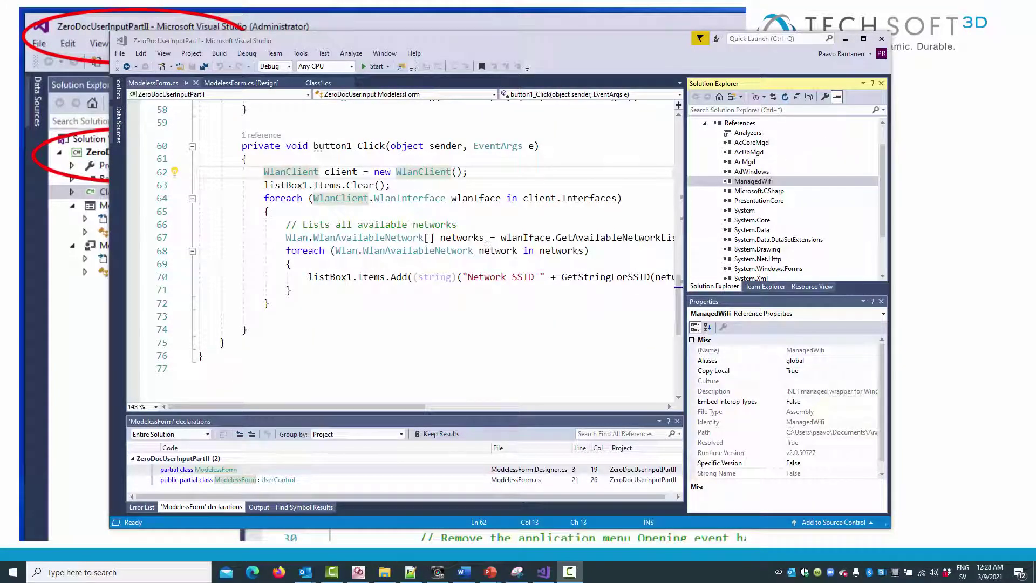
{"action": "scroll", "coordinate": [745, 207], "scroll_direction": "down", "scroll_amount": 2}
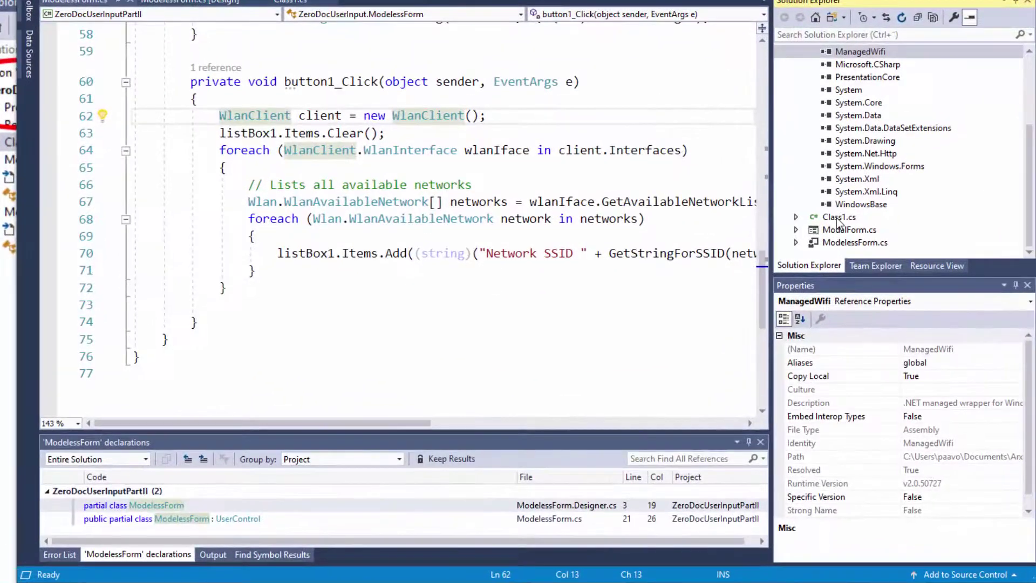
{"action": "double_click", "coordinate": [838, 218]}
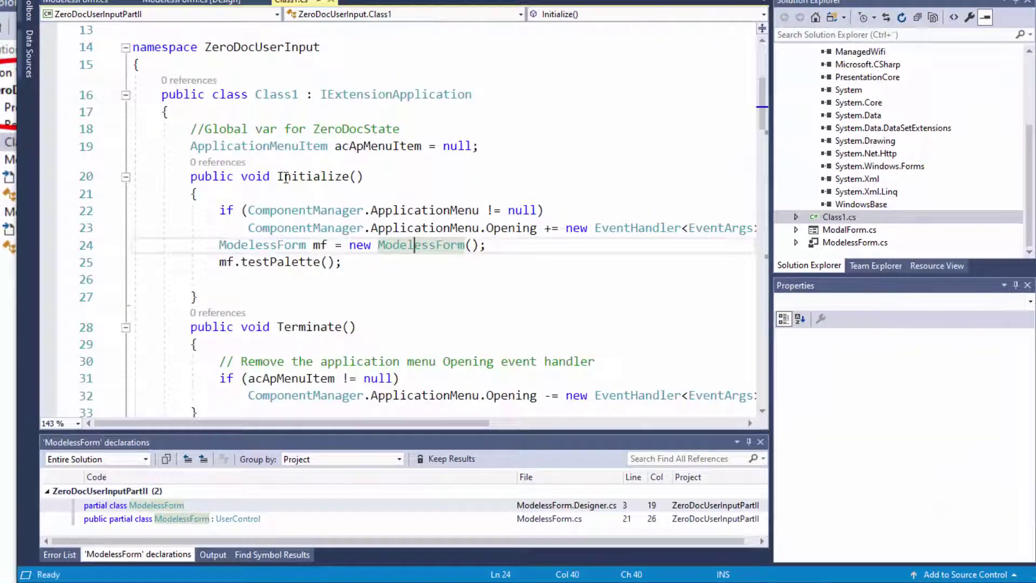
{"action": "scroll", "coordinate": [267, 185], "scroll_direction": "down", "scroll_amount": 7}
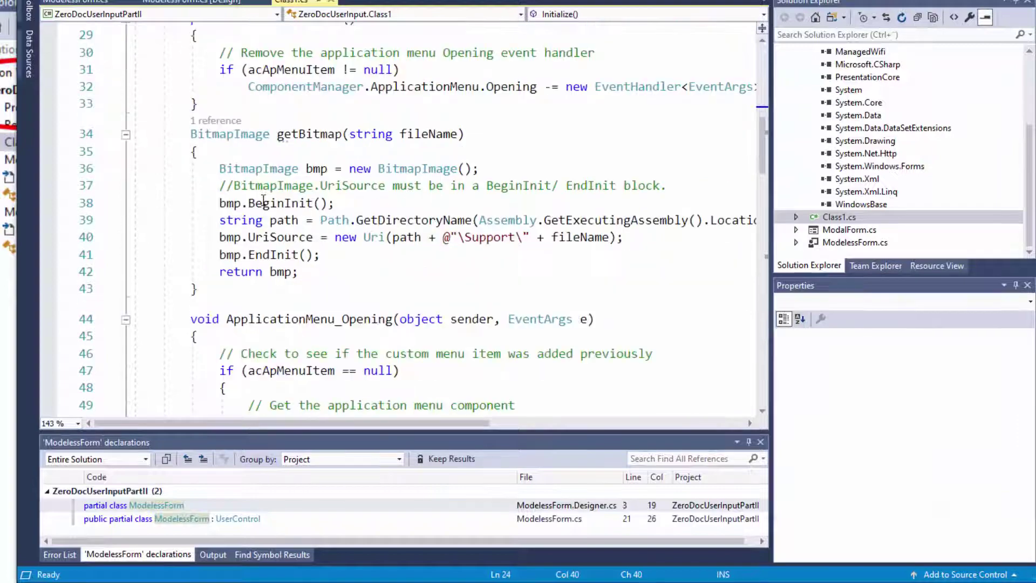
{"action": "scroll", "coordinate": [264, 200], "scroll_direction": "down", "scroll_amount": 3}
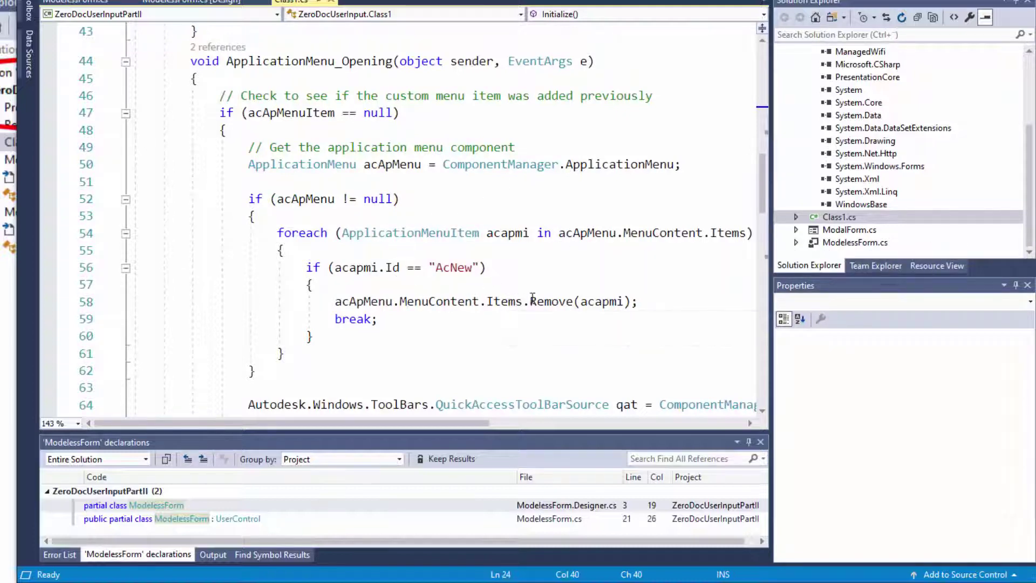
{"action": "left_click_drag", "start_coordinate": [531, 301], "coordinate": [572, 301]}
{"action": "scroll", "coordinate": [642, 244], "scroll_direction": "down", "scroll_amount": 3}
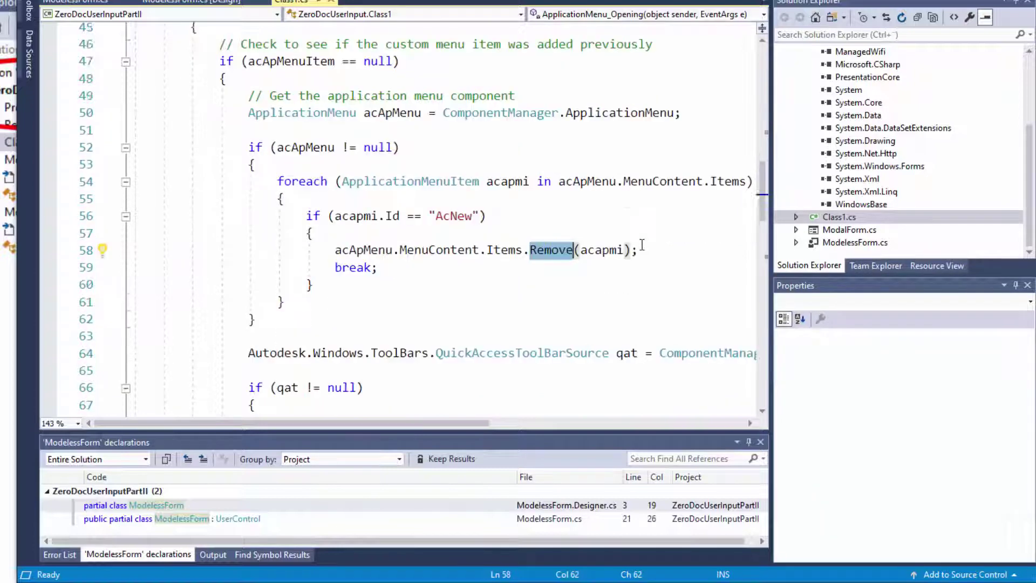
{"action": "scroll", "coordinate": [642, 244], "scroll_direction": "down", "scroll_amount": 4}
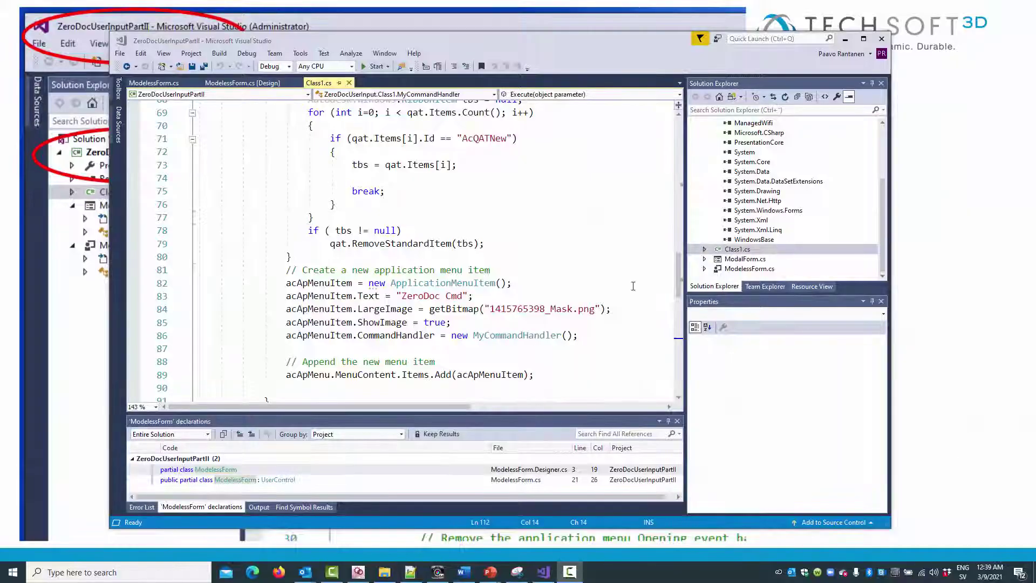
Step: Go to the definition of MyCommandHandler and examine the ShowModalDialog call in its Execute method and the design of ModalForm.cs
{"action": "left_click", "coordinate": [507, 335]}
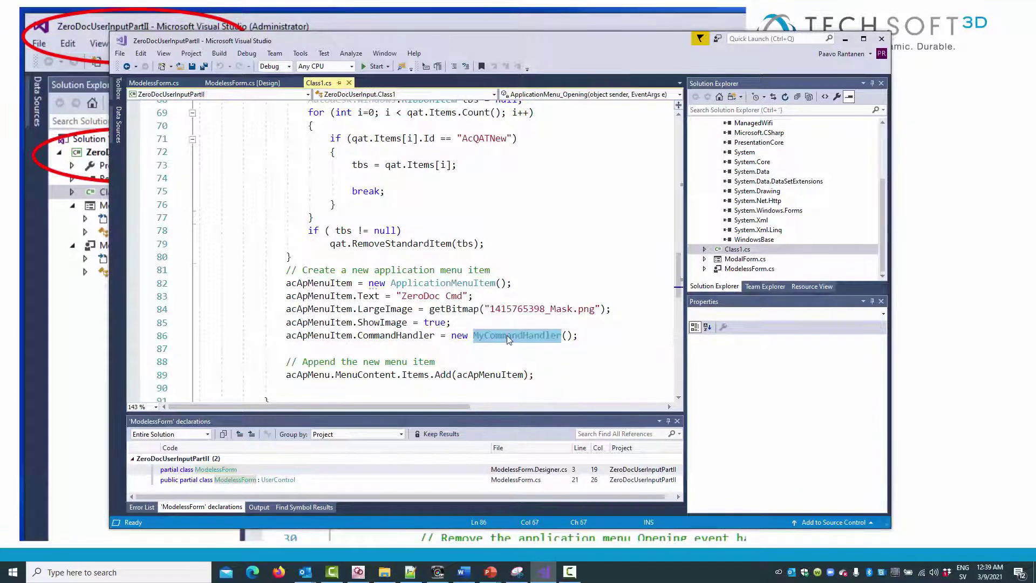
{"action": "right_click", "coordinate": [509, 337]}
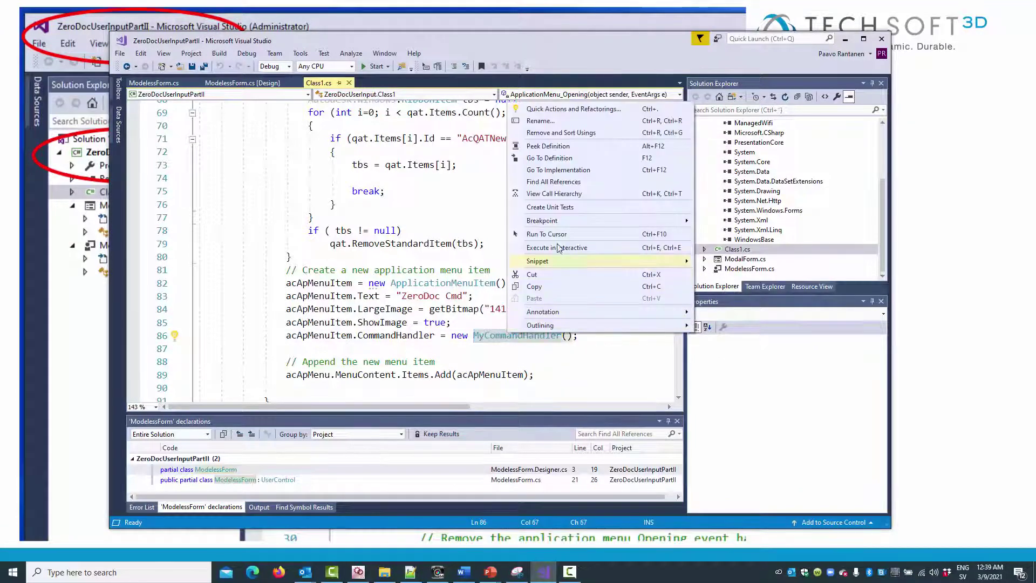
{"action": "left_click", "coordinate": [567, 158]}
{"action": "scroll", "coordinate": [520, 311], "scroll_direction": "down", "scroll_amount": 3}
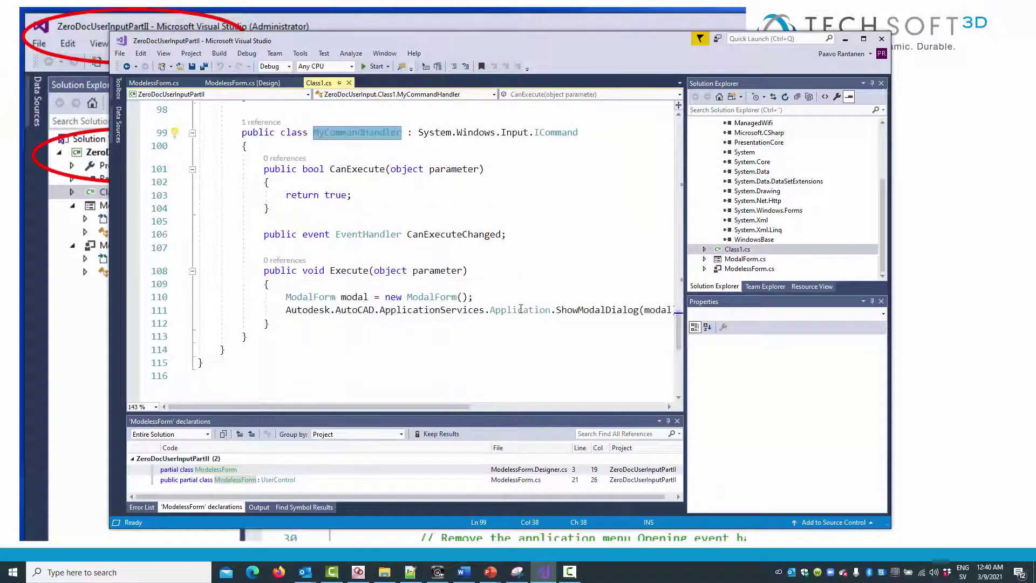
{"action": "left_click", "coordinate": [581, 311]}
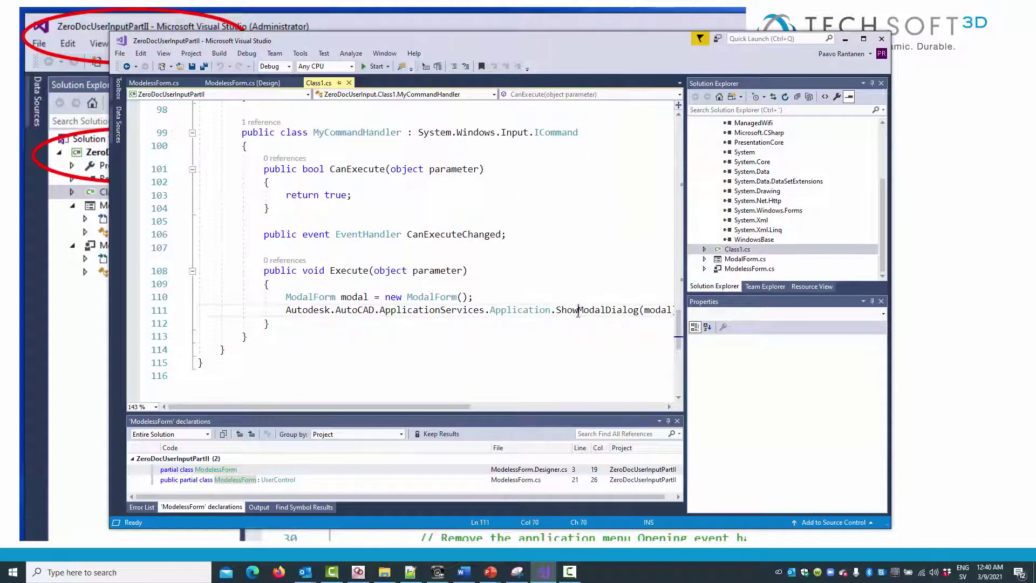
{"action": "left_click_drag", "start_coordinate": [438, 406], "coordinate": [485, 403]}
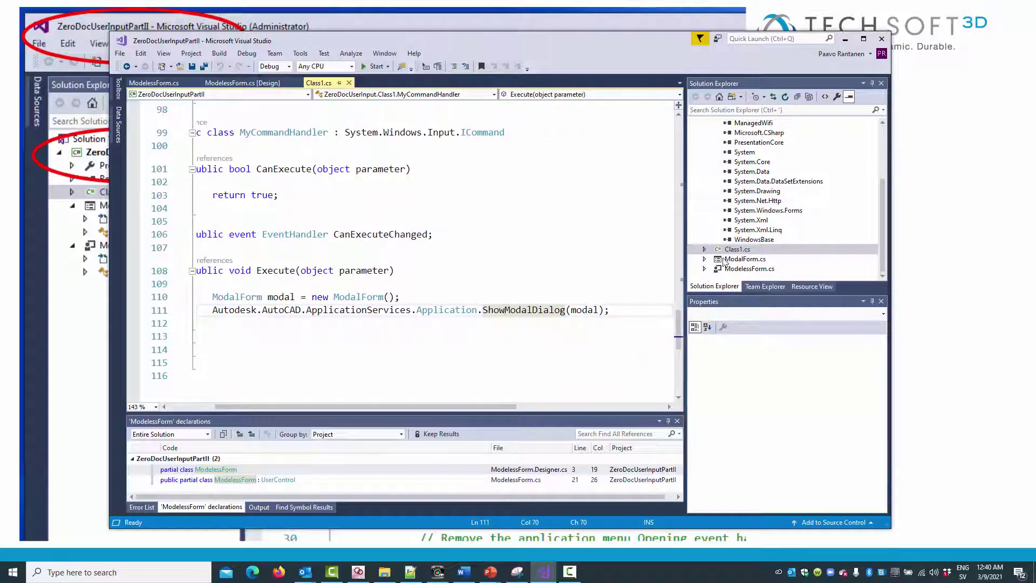
{"action": "double_click", "coordinate": [744, 260]}
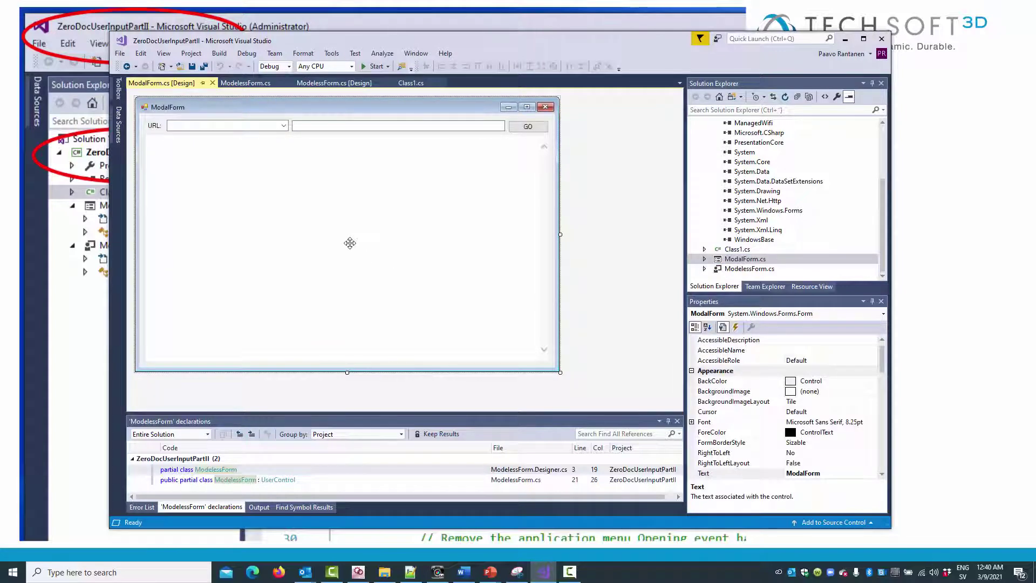
{"action": "double_click", "coordinate": [737, 249]}
Step: Rebuild the ZeroDocUserInputPartII project
{"action": "scroll", "coordinate": [757, 221], "scroll_direction": "up", "scroll_amount": 3}
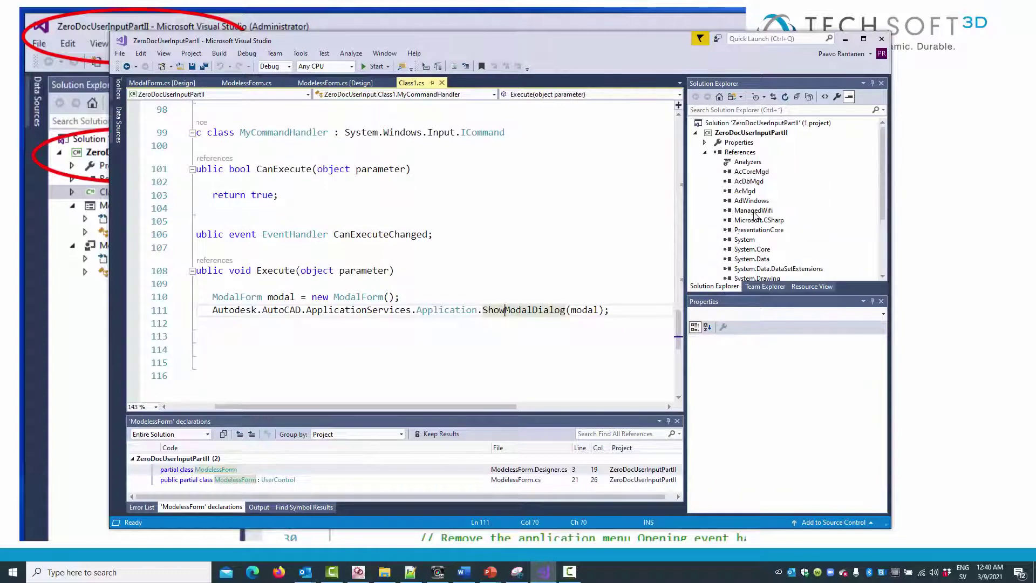
{"action": "left_click", "coordinate": [754, 134]}
{"action": "right_click", "coordinate": [754, 135]}
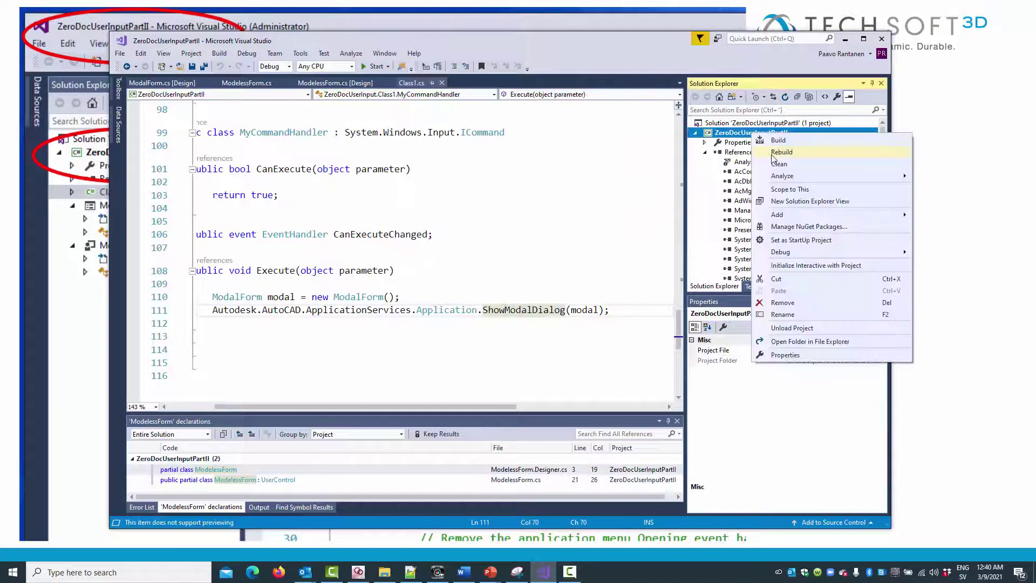
{"action": "left_click", "coordinate": [781, 152]}
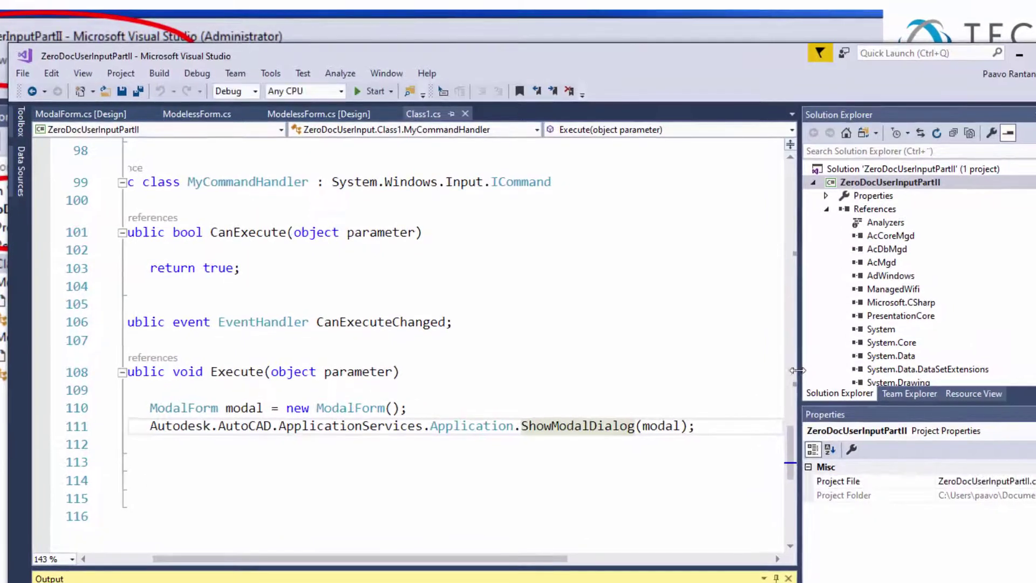
Step: Open the properties of the ZeroDocUserInputPartII project and check its assembly name
{"action": "right_click", "coordinate": [890, 184]}
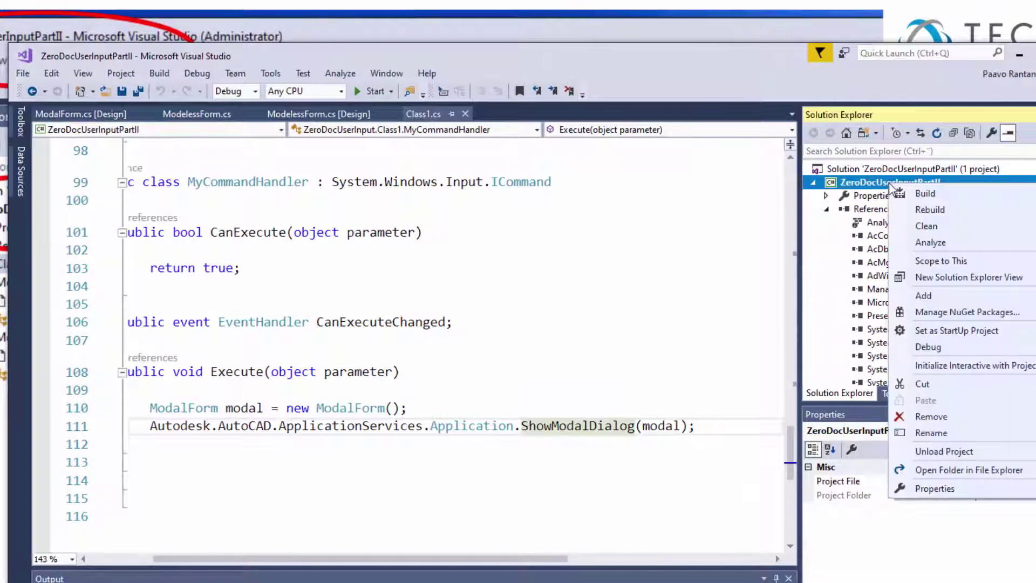
{"action": "left_click", "coordinate": [934, 487]}
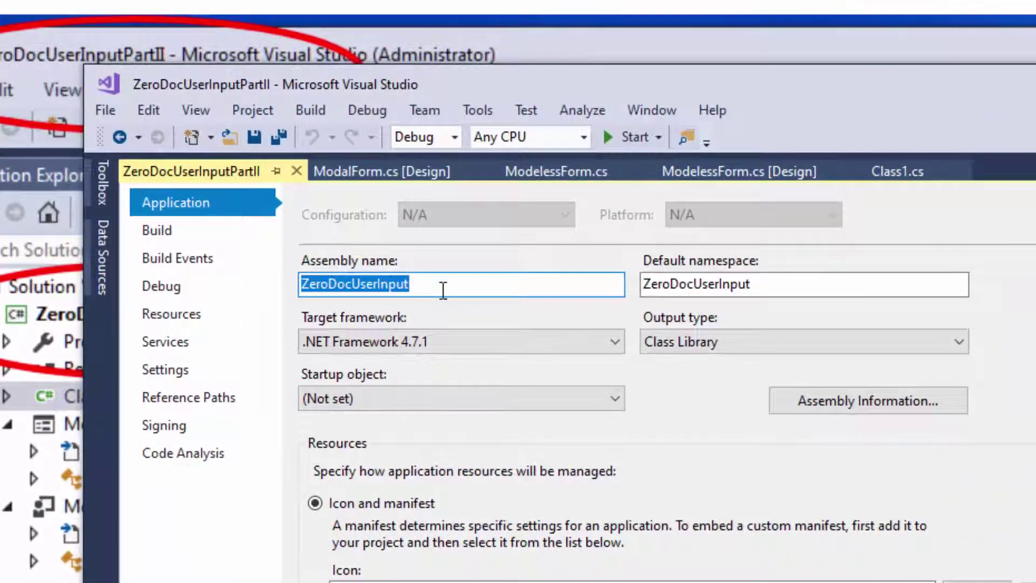
{"action": "left_click", "coordinate": [443, 291]}
{"action": "left_click_drag", "start_coordinate": [441, 287], "coordinate": [296, 286]}
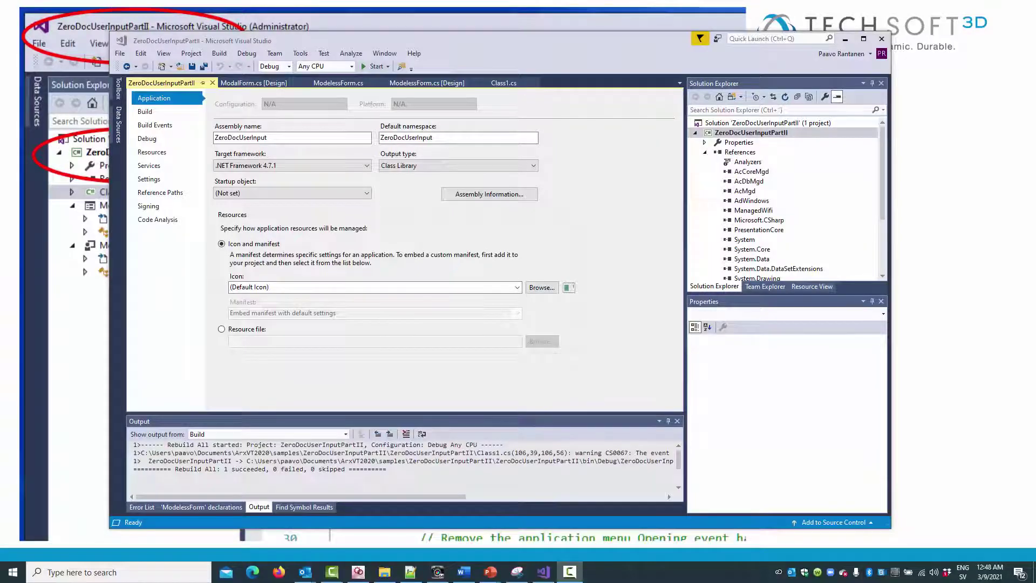
Step: Switch to the AutoCAD OEM Make Wizard and show the full location of ZeroDocUserInput.dll on the Your Modules page
{"action": "key", "text": "alt+Tab"}
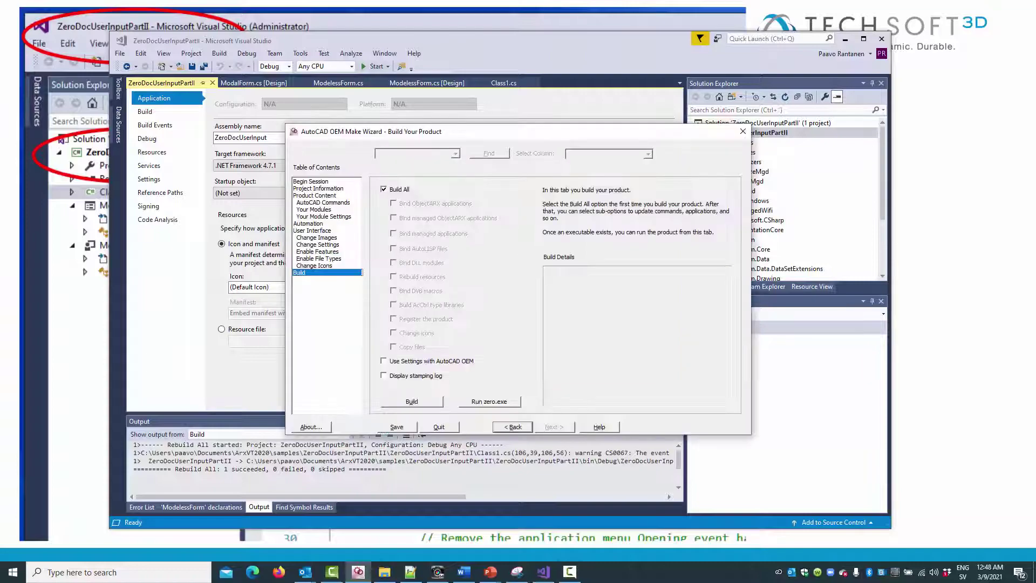
{"action": "left_click", "coordinate": [326, 210]}
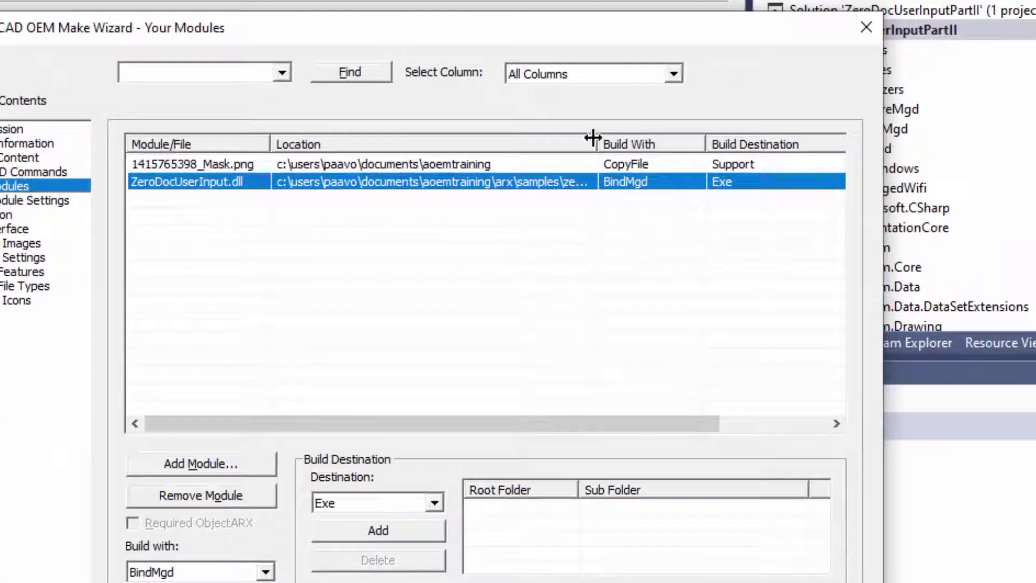
{"action": "double_click", "coordinate": [598, 137]}
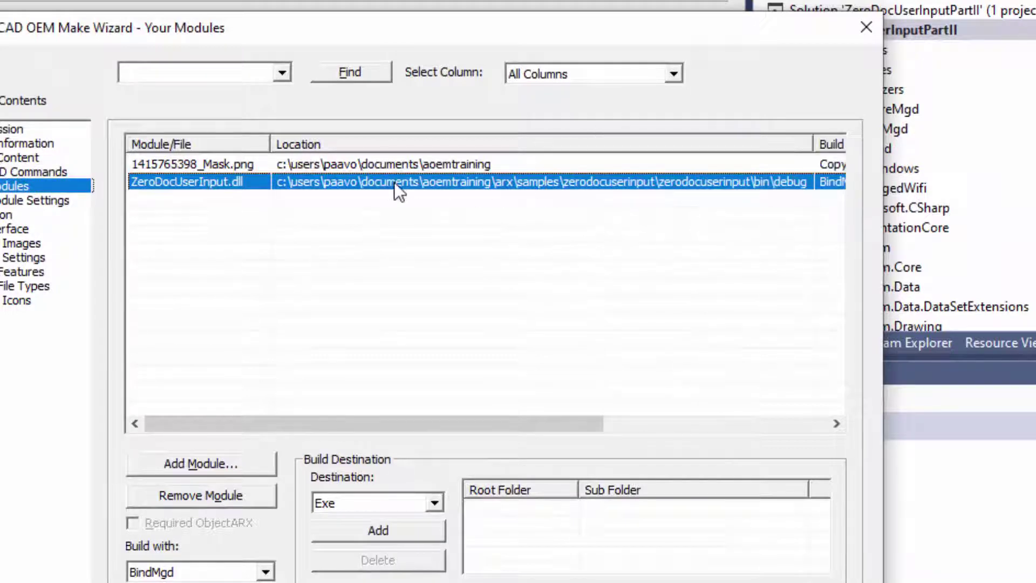
{"action": "left_click", "coordinate": [610, 187]}
{"action": "left_click", "coordinate": [601, 209]}
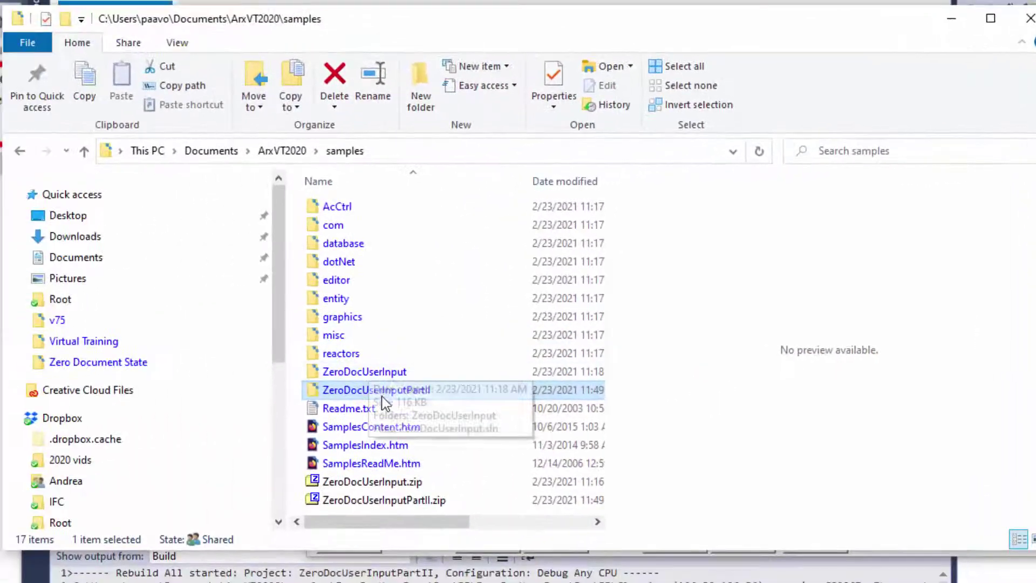
Step: In File Explorer, browse from the samples folder to ZeroDocUserInputPartII\ZeroDocUserInputPartII\bin\Debug and copy the folder address as text
{"action": "double_click", "coordinate": [386, 390]}
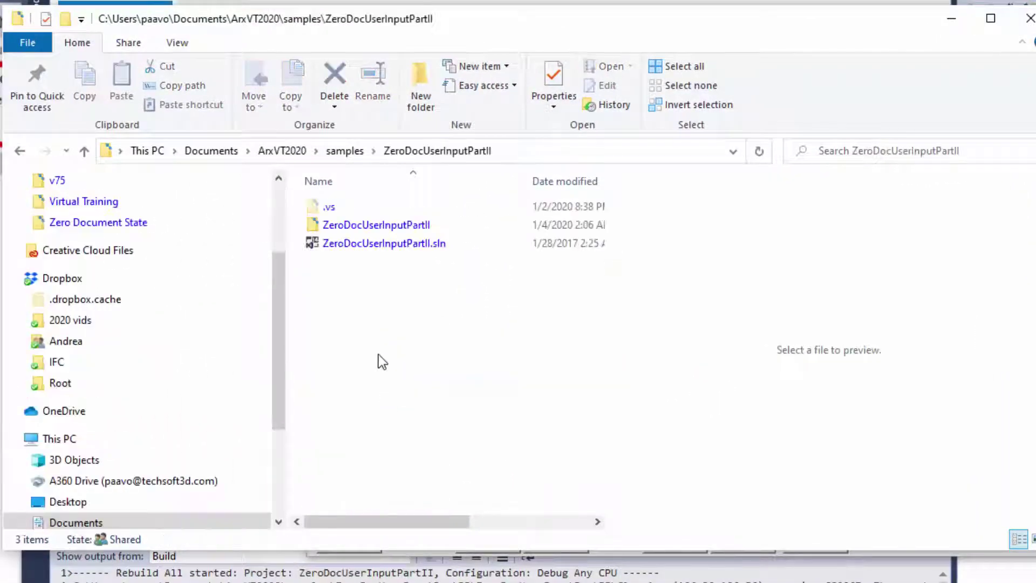
{"action": "double_click", "coordinate": [376, 222]}
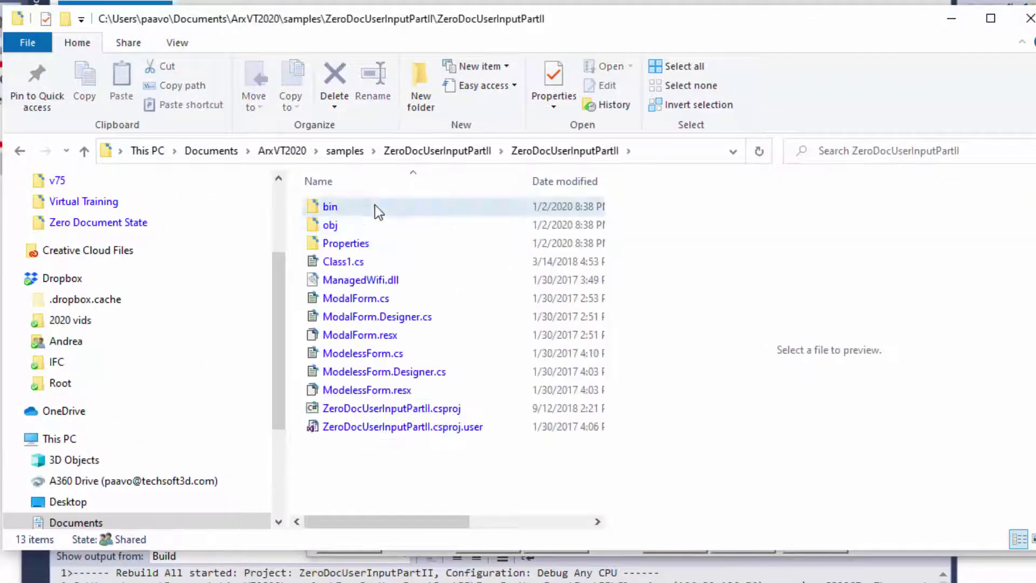
{"action": "double_click", "coordinate": [378, 210]}
{"action": "double_click", "coordinate": [374, 209]}
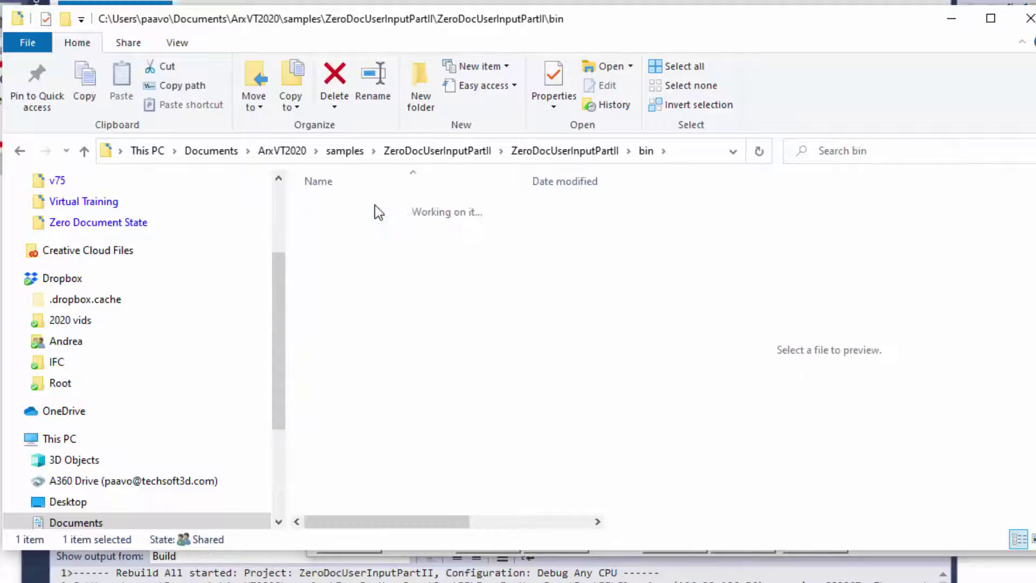
{"action": "right_click", "coordinate": [695, 151]}
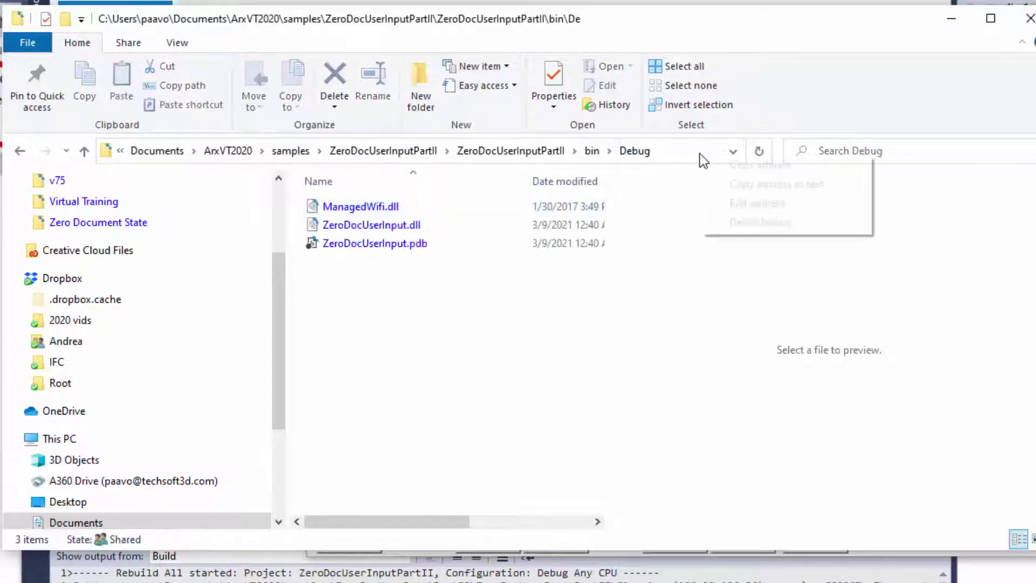
{"action": "left_click", "coordinate": [736, 184]}
Step: Switch back to the AutoCAD OEM Make Wizard and set the location of ZeroDocUserInput.dll to the copied ArxVT2020\samples\ZeroDocUserInputPartII\ZeroDocUserInputPartII\bin\Debug path
{"action": "key", "text": "alt+Tab"}
{"action": "key", "text": "alt+Tab"}
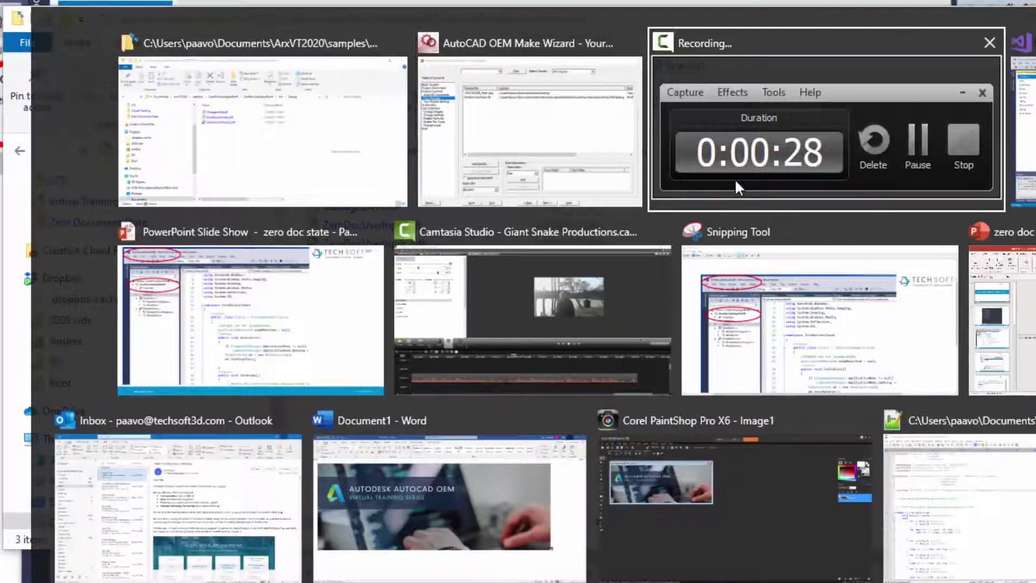
{"action": "key", "text": "alt+Tab"}
{"action": "key", "text": "alt+Tab"}
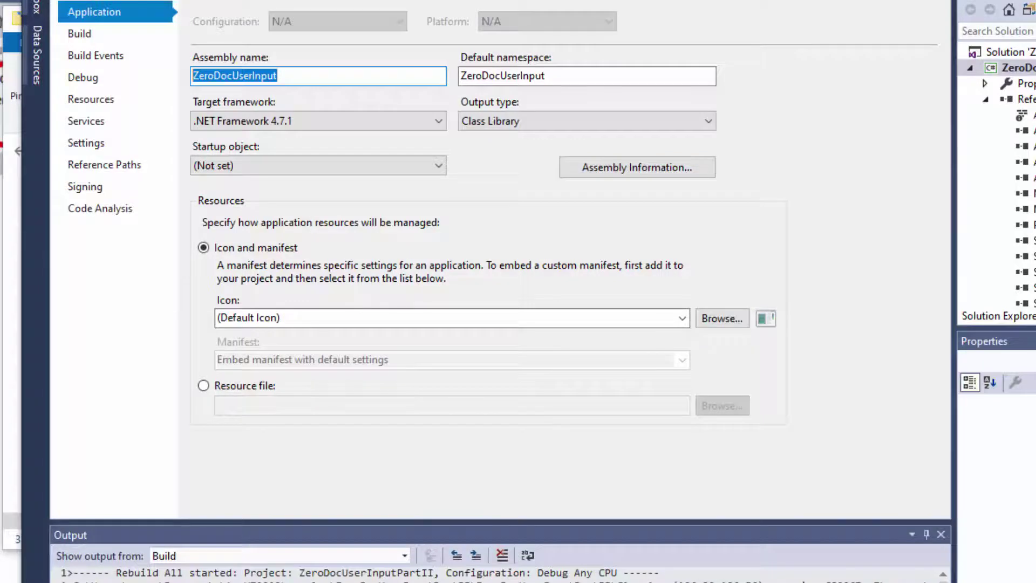
{"action": "key", "text": "alt+Tab"}
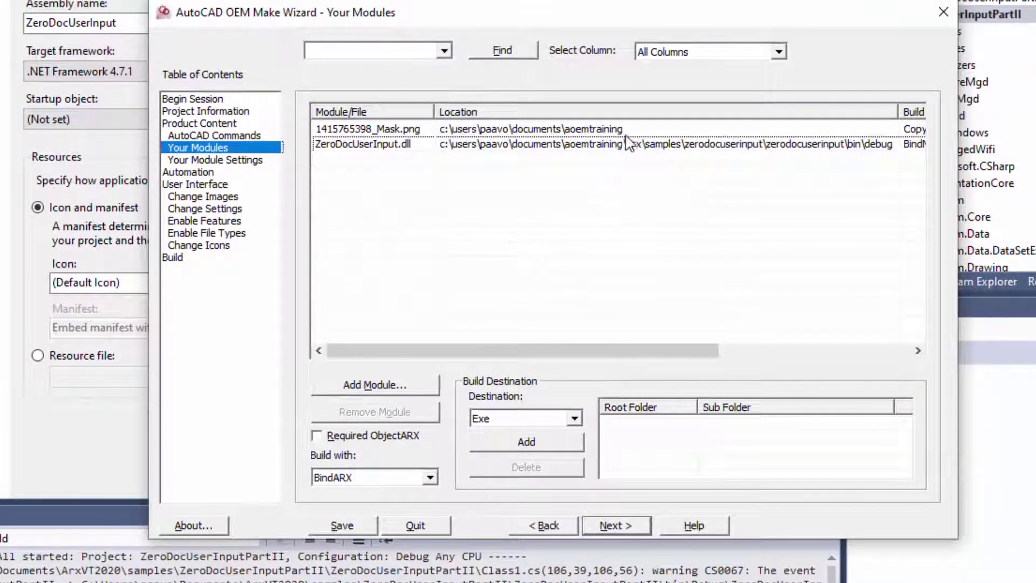
{"action": "left_click", "coordinate": [627, 143]}
{"action": "left_click", "coordinate": [629, 145]}
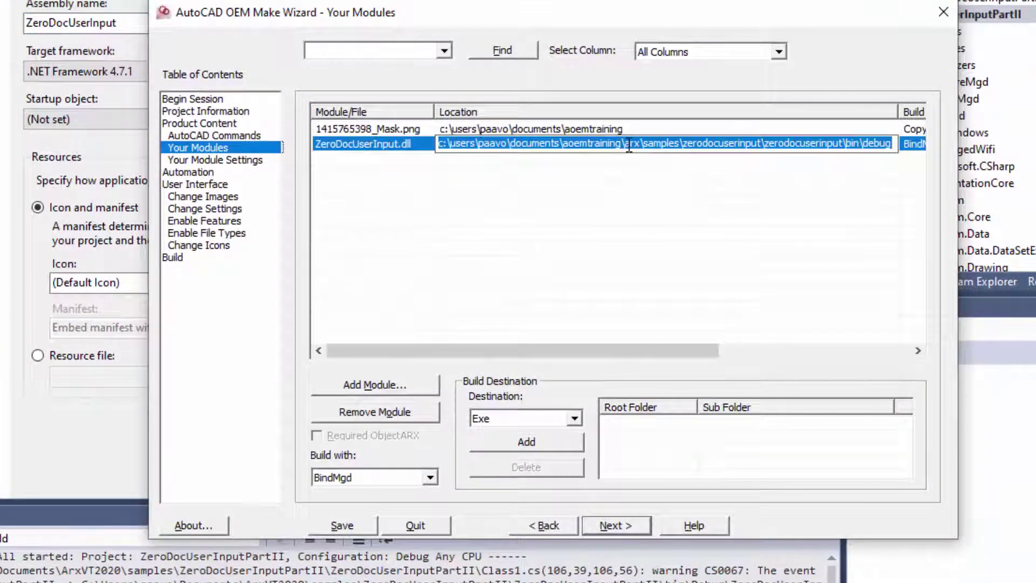
{"action": "key", "text": "ctrl+v"}
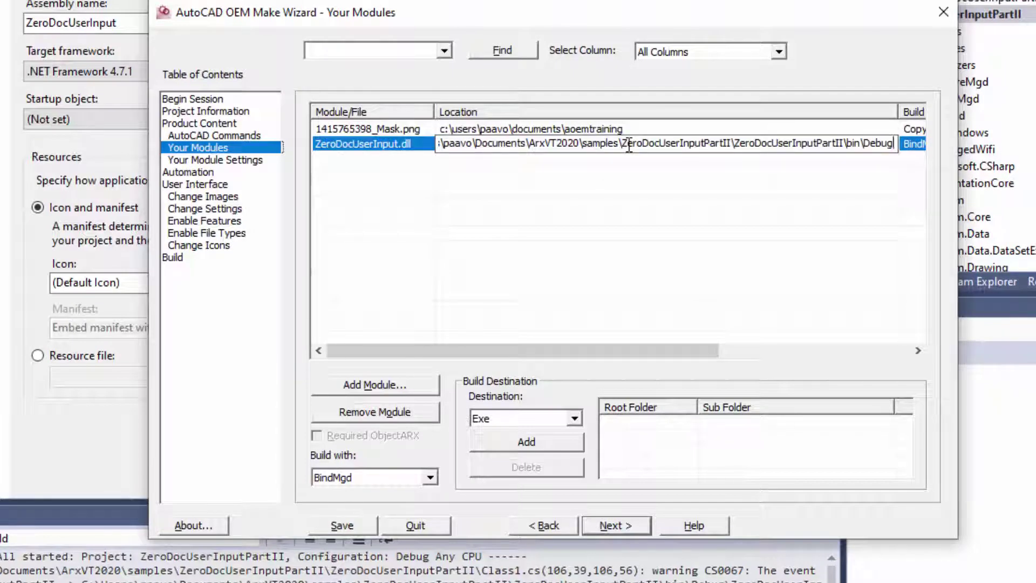
{"action": "key", "text": "Return"}
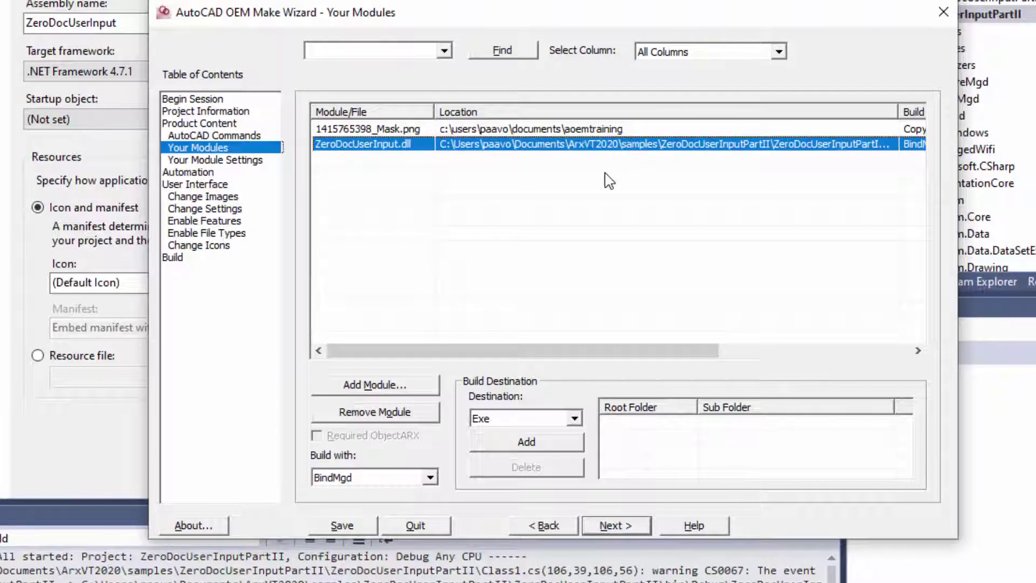
Step: Check the logical application name and load controls of ZeroDocUserInput.dll in Your Module Settings, and return to Your Modules
{"action": "left_click", "coordinate": [253, 162]}
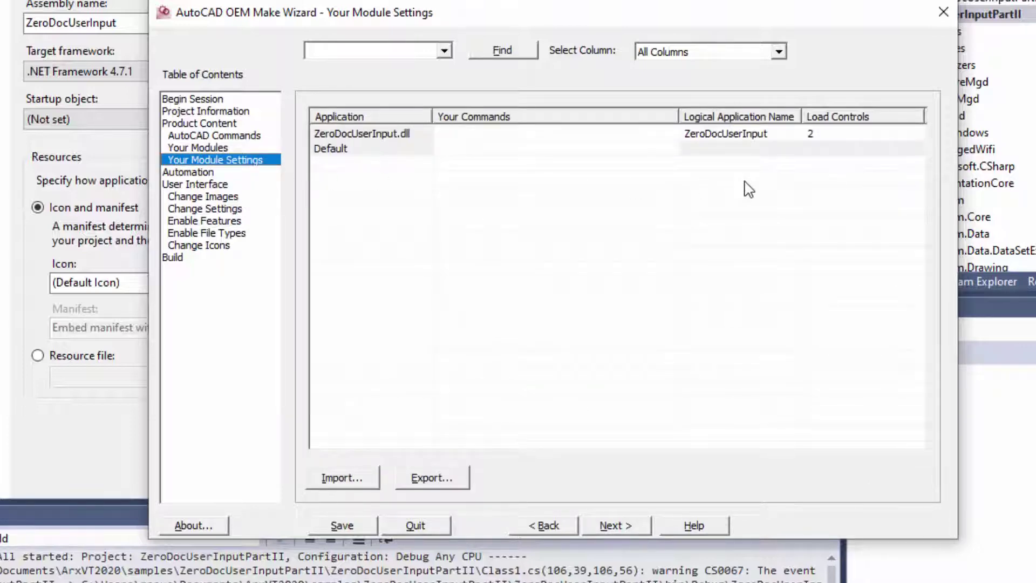
{"action": "left_click", "coordinate": [231, 146]}
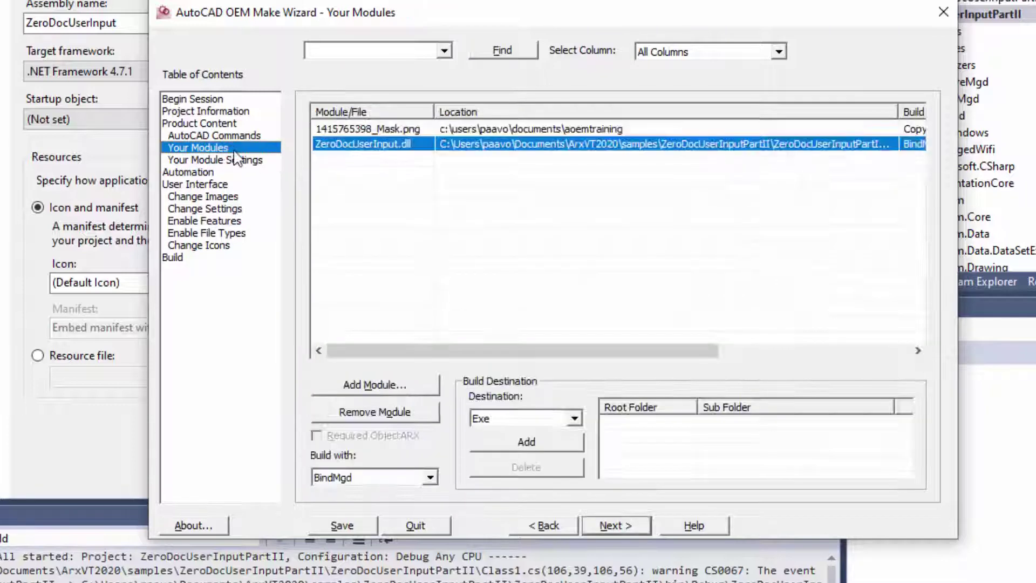
Step: Add ManagedWifi.dll from the samples\ZeroDocUserInputPartII\ZeroDocUserInputPartII folder to the product's modules
{"action": "left_click", "coordinate": [374, 384]}
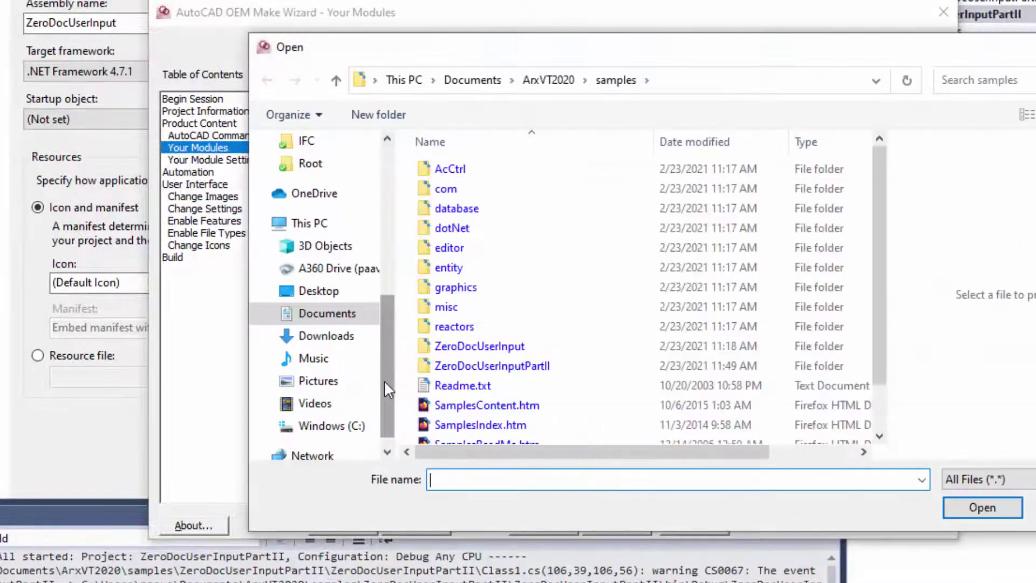
{"action": "double_click", "coordinate": [463, 365]}
{"action": "double_click", "coordinate": [494, 190]}
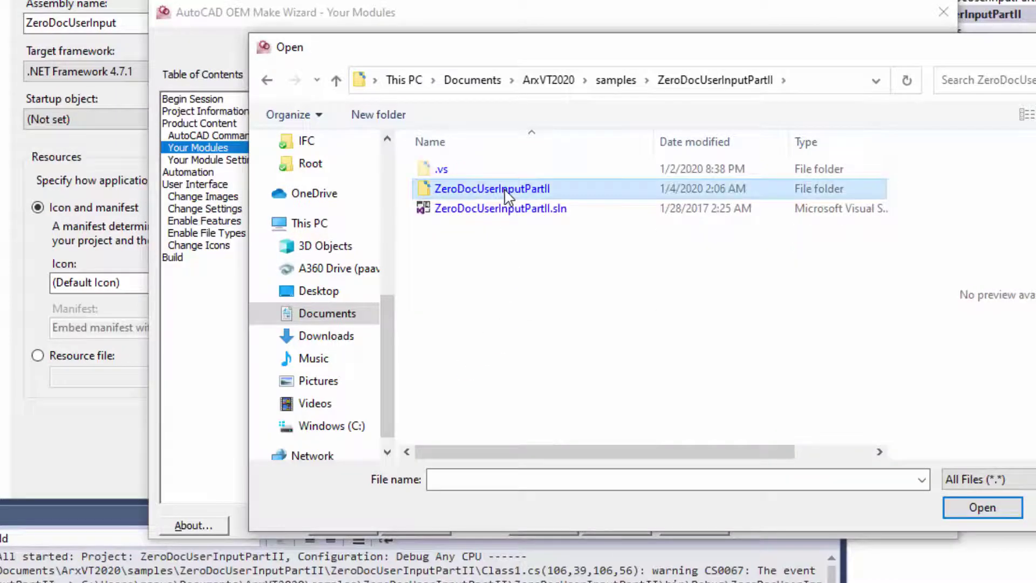
{"action": "left_click", "coordinate": [496, 248]}
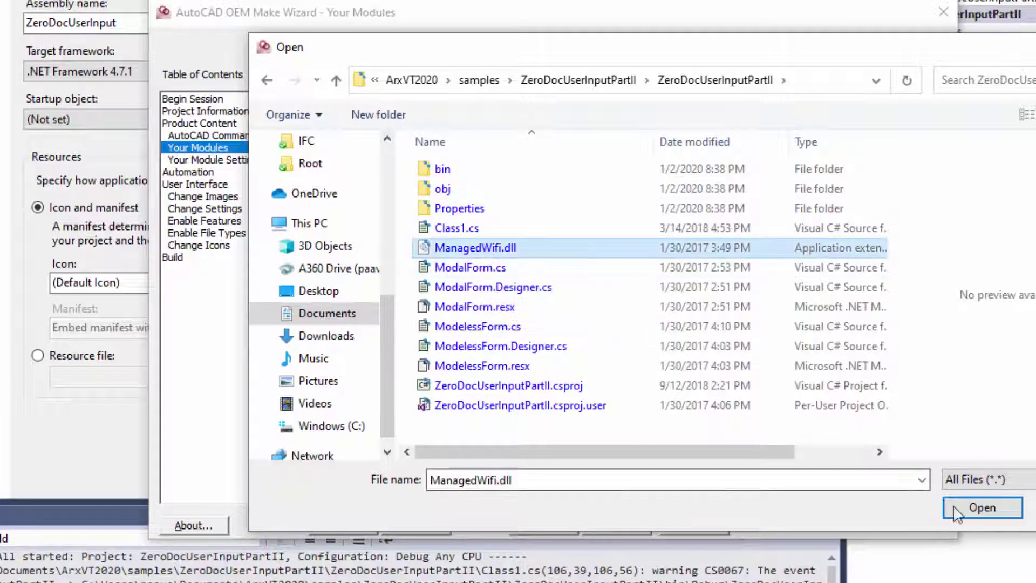
{"action": "left_click", "coordinate": [982, 509]}
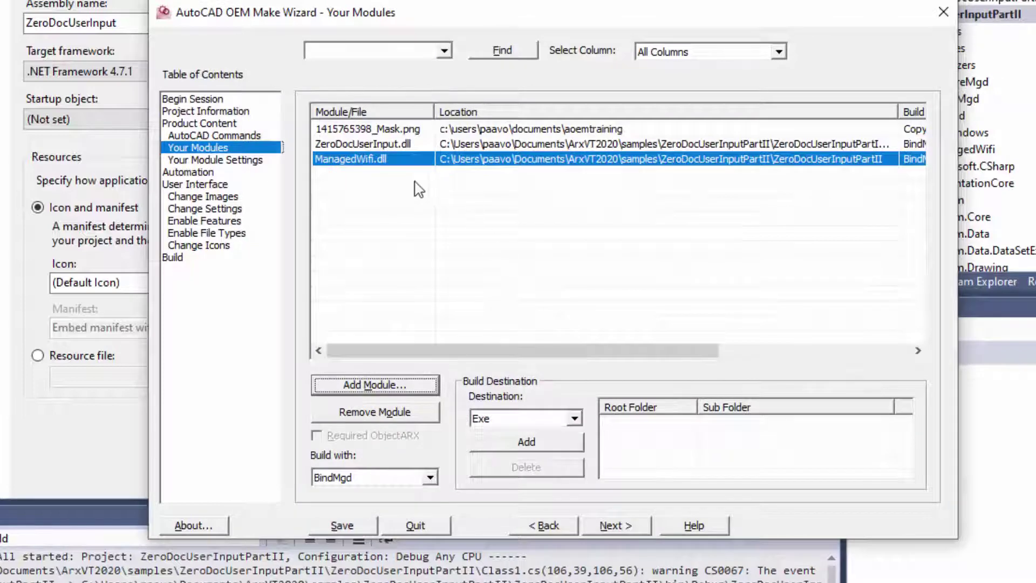
Step: Set ManagedWifi.dll to build with CopyFile, save the project and check the module's Build With and Build Destination columns
{"action": "left_click", "coordinate": [431, 475]}
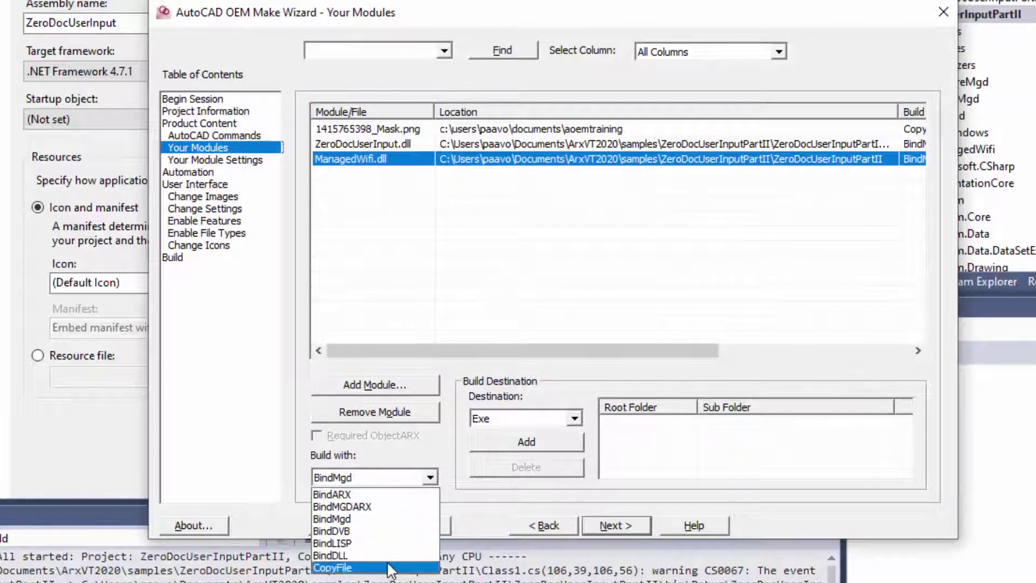
{"action": "left_click", "coordinate": [388, 562]}
{"action": "left_click", "coordinate": [351, 524]}
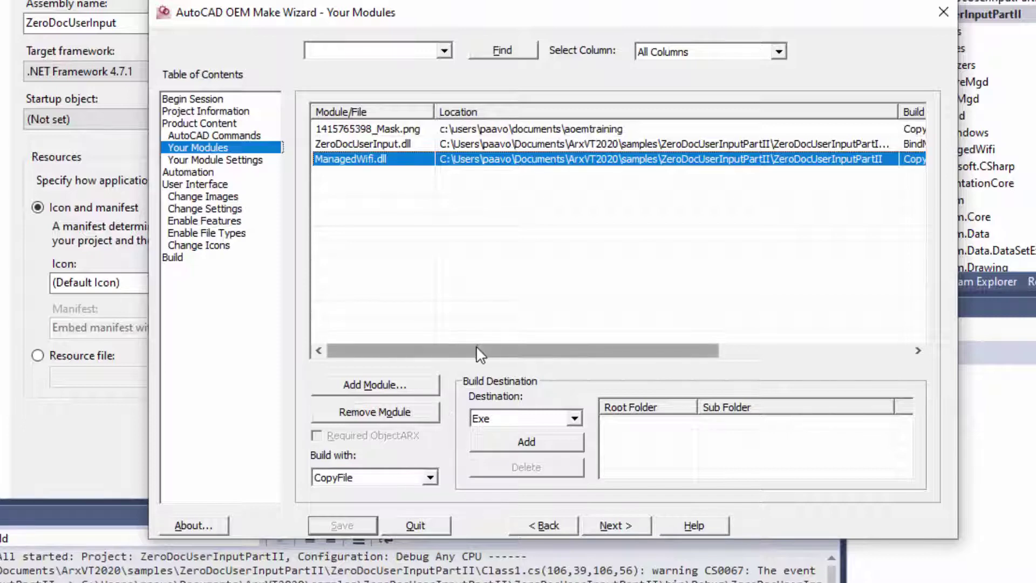
{"action": "left_click_drag", "start_coordinate": [476, 347], "coordinate": [621, 368]}
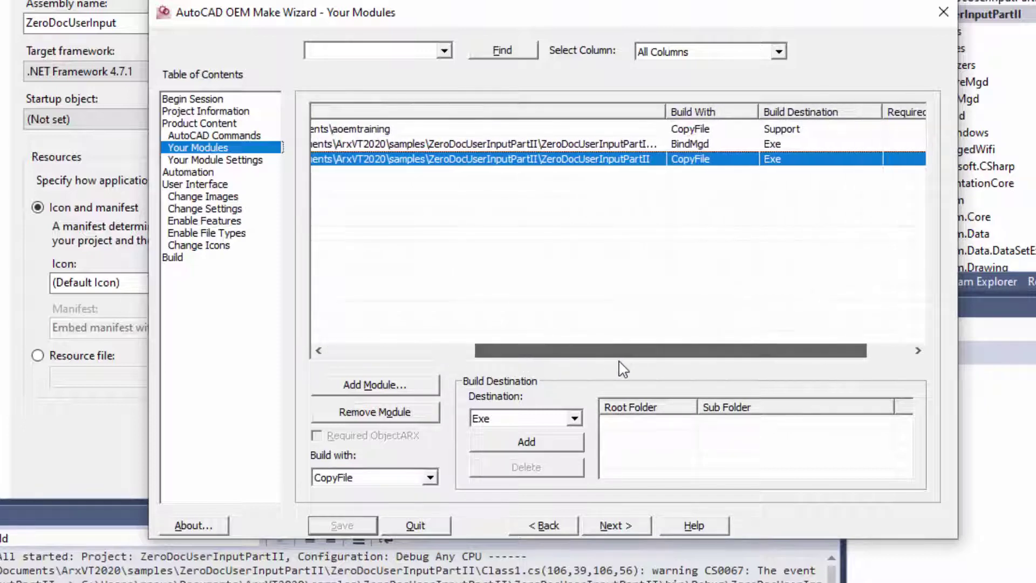
Step: Review Your Module Settings, build the whole ZeroCAD product with Build All and dismiss the completion message
{"action": "left_click", "coordinate": [230, 161]}
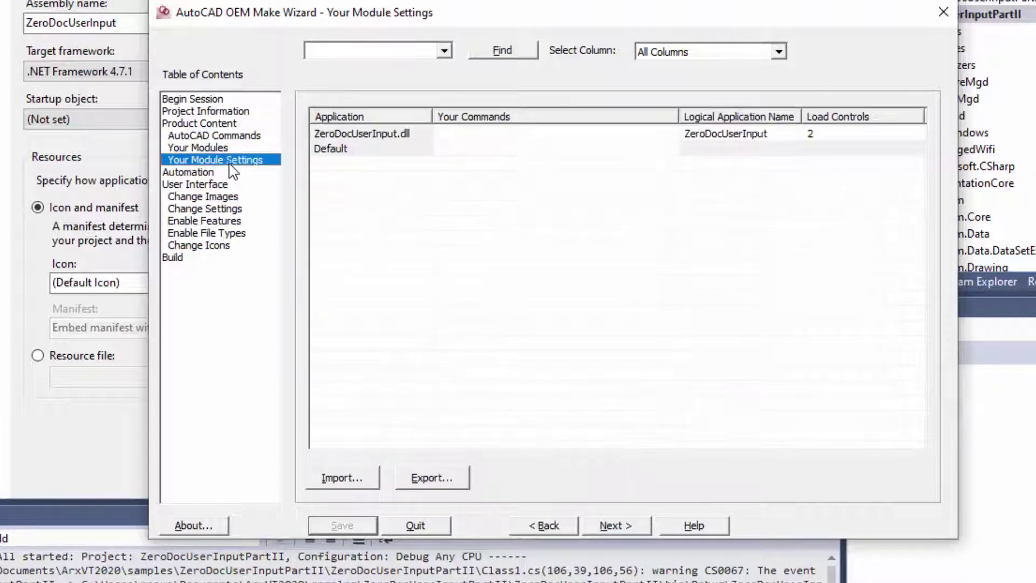
{"action": "left_click", "coordinate": [190, 258]}
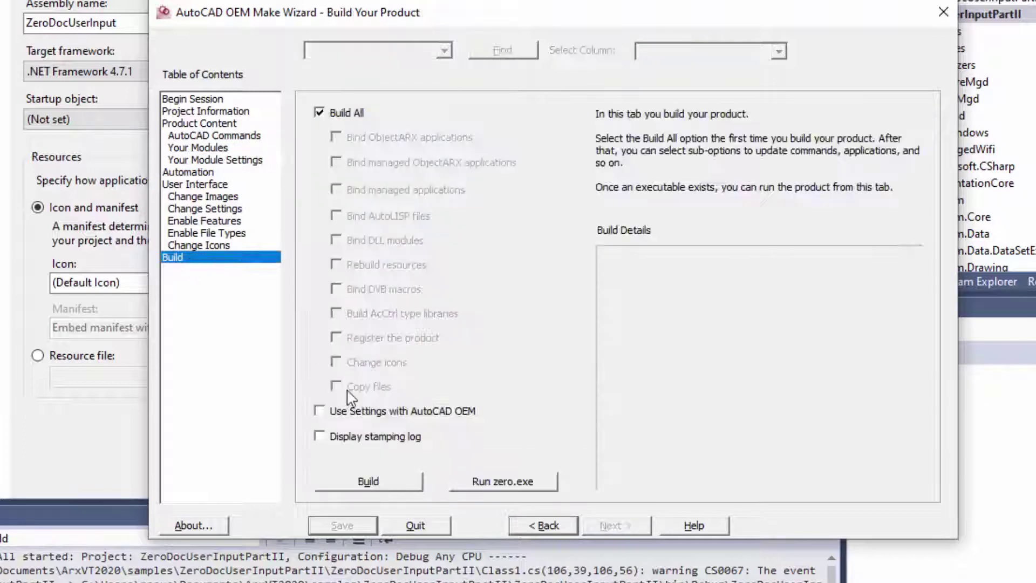
{"action": "left_click", "coordinate": [392, 480]}
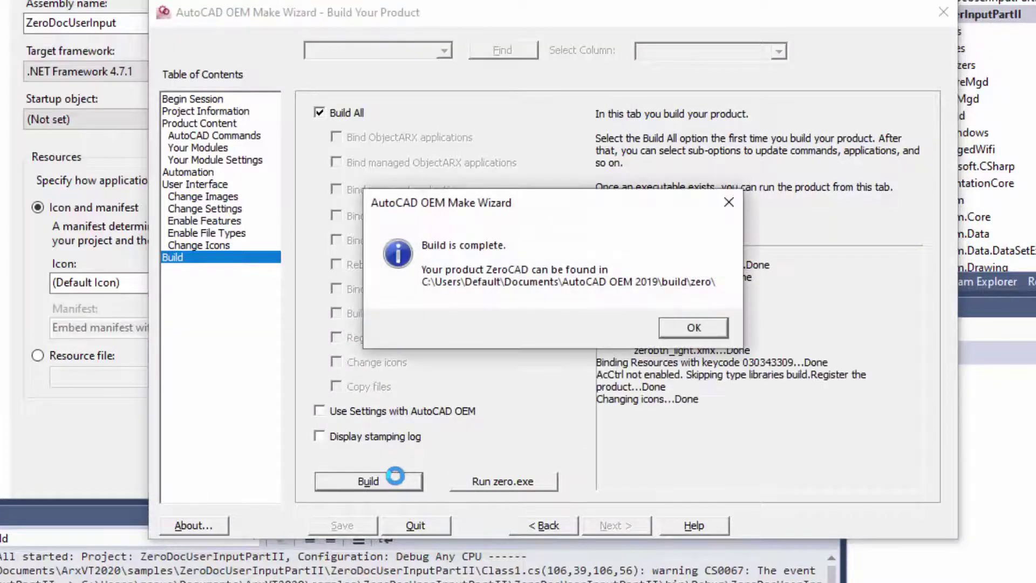
{"action": "left_click", "coordinate": [693, 329]}
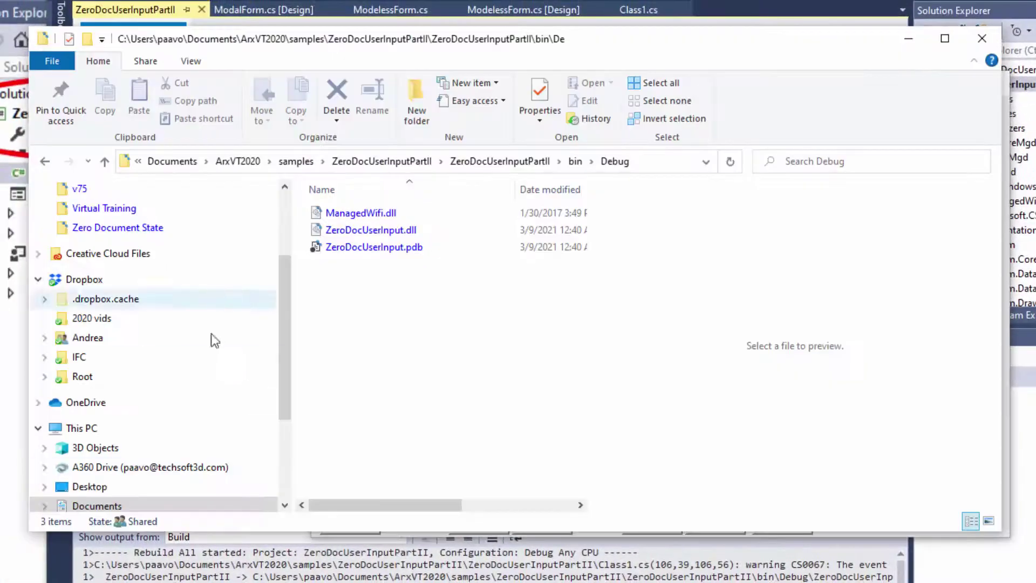
Step: In File Explorer, open the Virtual Training\Zero Document State folder and run the 508-byte application file
{"action": "scroll", "coordinate": [211, 333], "scroll_direction": "up", "scroll_amount": 2}
{"action": "left_click", "coordinate": [167, 285]}
{"action": "left_click", "coordinate": [416, 281]}
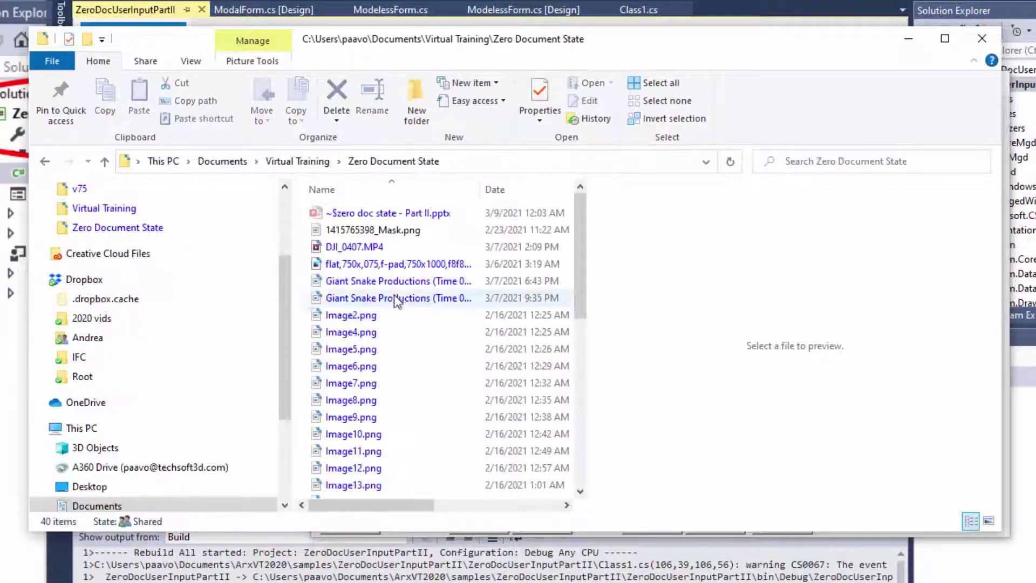
{"action": "scroll", "coordinate": [397, 359], "scroll_direction": "down", "scroll_amount": 5}
{"action": "double_click", "coordinate": [374, 437]}
{"action": "left_click", "coordinate": [781, 337]}
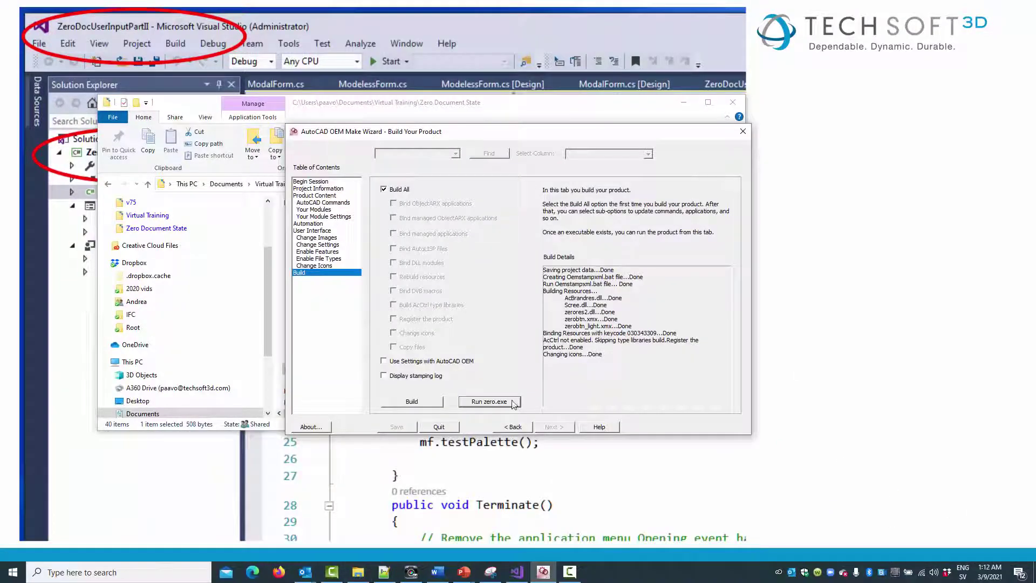
Step: Run zero.exe from the Make Wizard, reposition the Test Palette Set in ZeroCAD and scan for wireless networks with it
{"action": "left_click", "coordinate": [511, 401]}
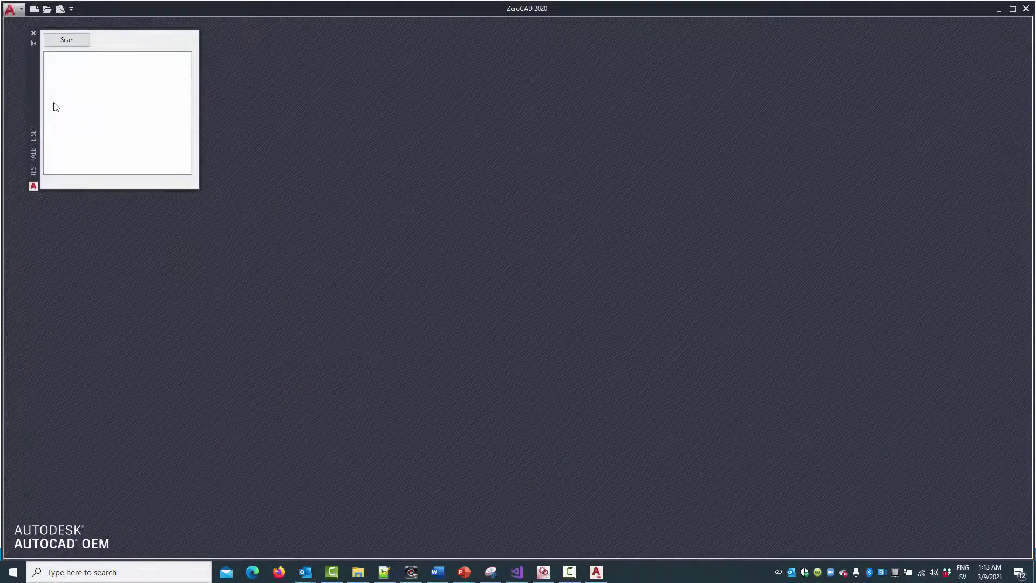
{"action": "left_click_drag", "start_coordinate": [37, 102], "coordinate": [82, 206]}
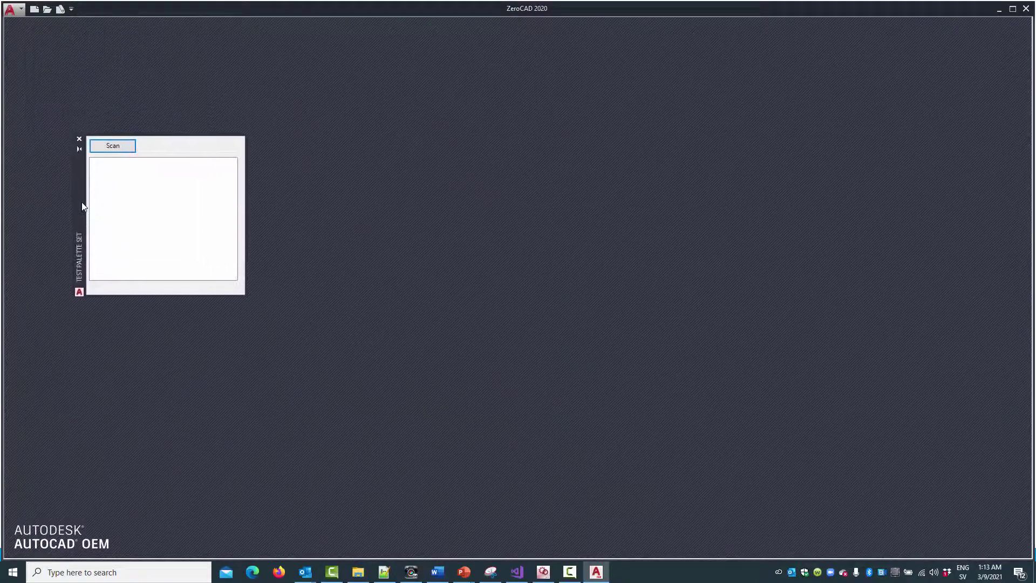
{"action": "left_click", "coordinate": [112, 146]}
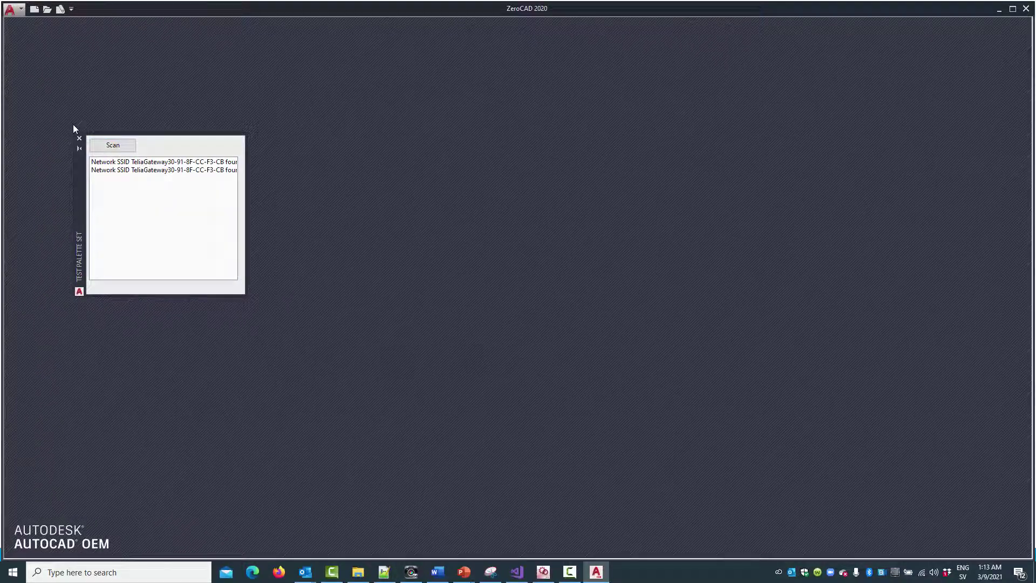
Step: Open ModalForm with ZeroDoc Cmd, move it clear of the palette and load the youtube.com/watch?v=reyASTWSLQY address
{"action": "left_click", "coordinate": [22, 11]}
{"action": "left_click", "coordinate": [49, 171]}
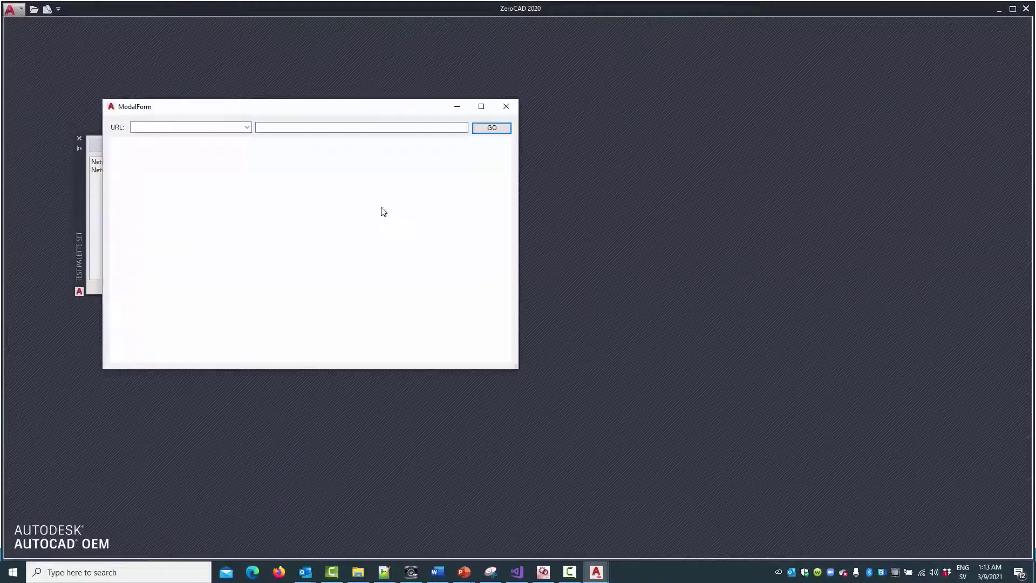
{"action": "left_click_drag", "start_coordinate": [386, 108], "coordinate": [614, 156]}
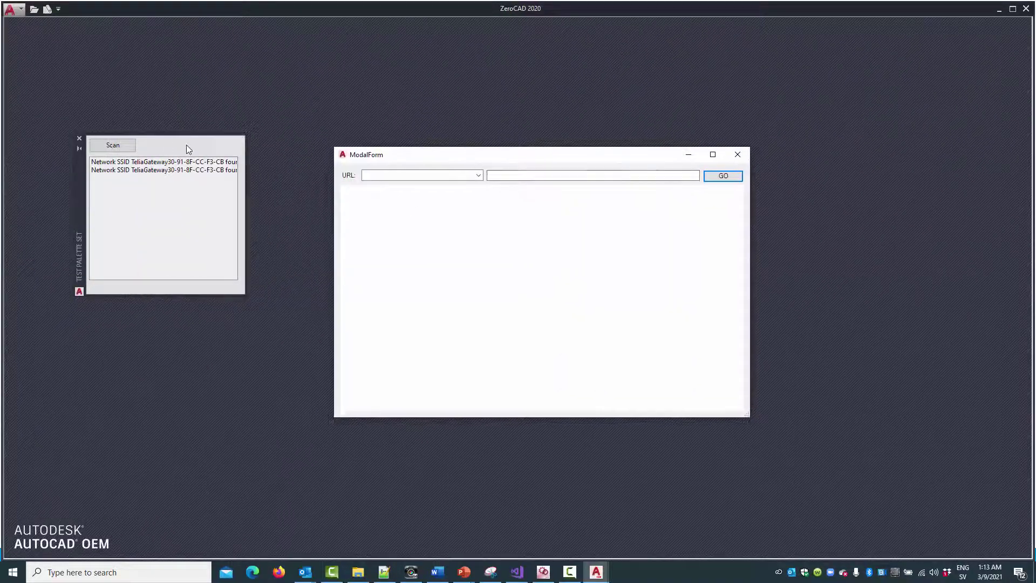
{"action": "left_click", "coordinate": [478, 175]}
{"action": "left_click", "coordinate": [462, 193]}
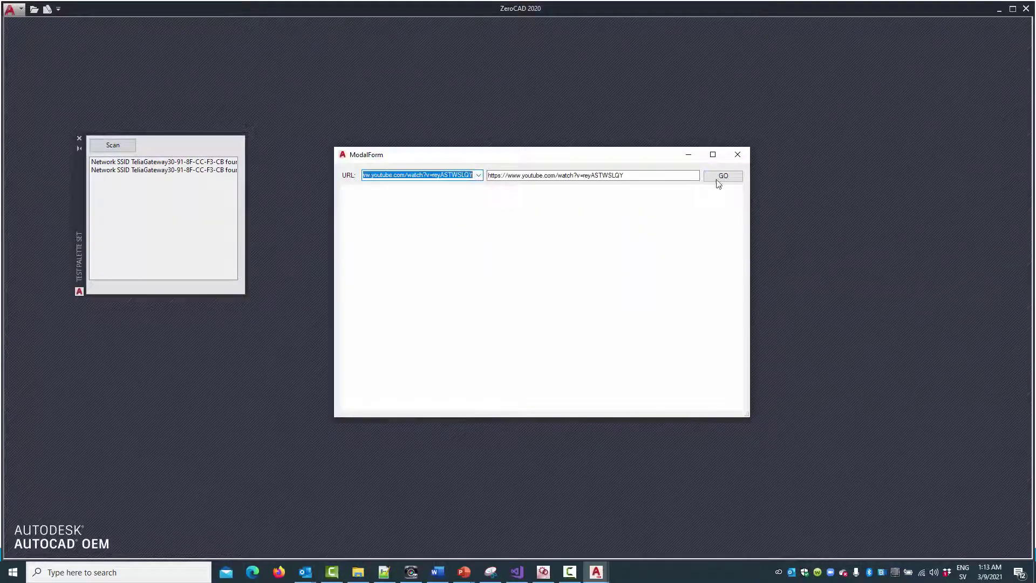
{"action": "left_click", "coordinate": [725, 178]}
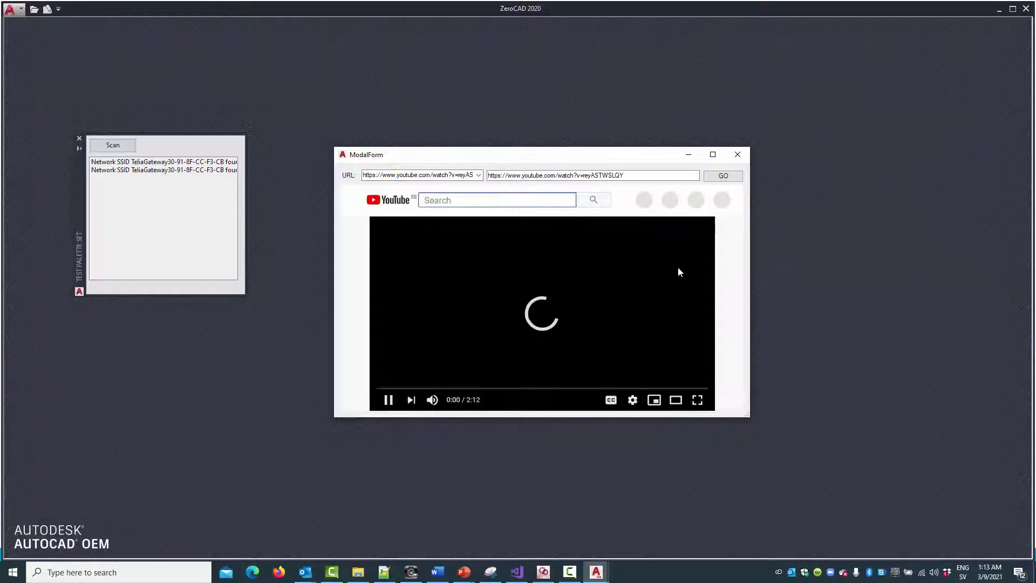
Step: Mute the YouTube video in ModalForm and decline the sign-in offer to view the playback
{"action": "left_click", "coordinate": [433, 401]}
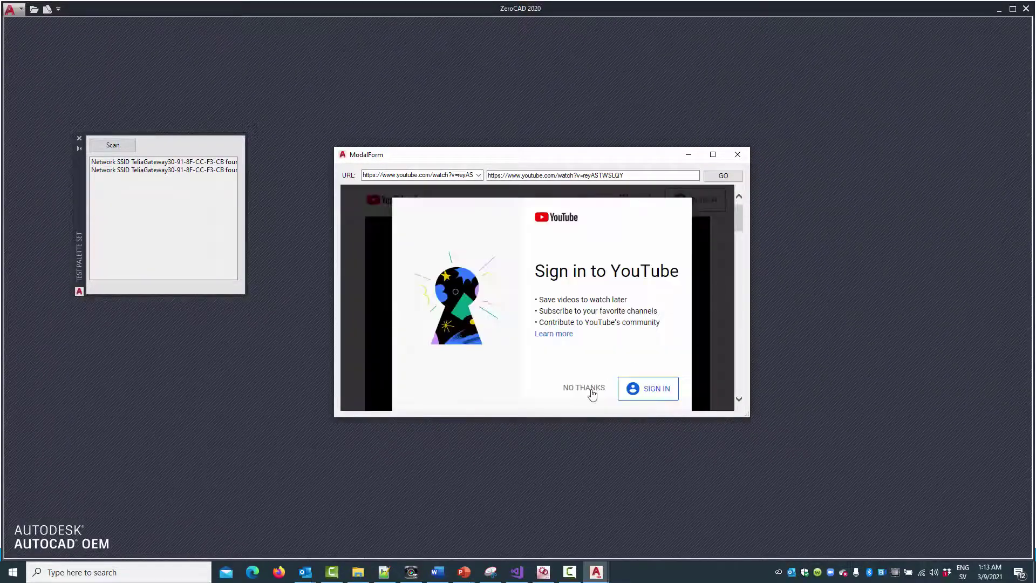
{"action": "left_click", "coordinate": [584, 387]}
{"action": "left_click", "coordinate": [530, 316]}
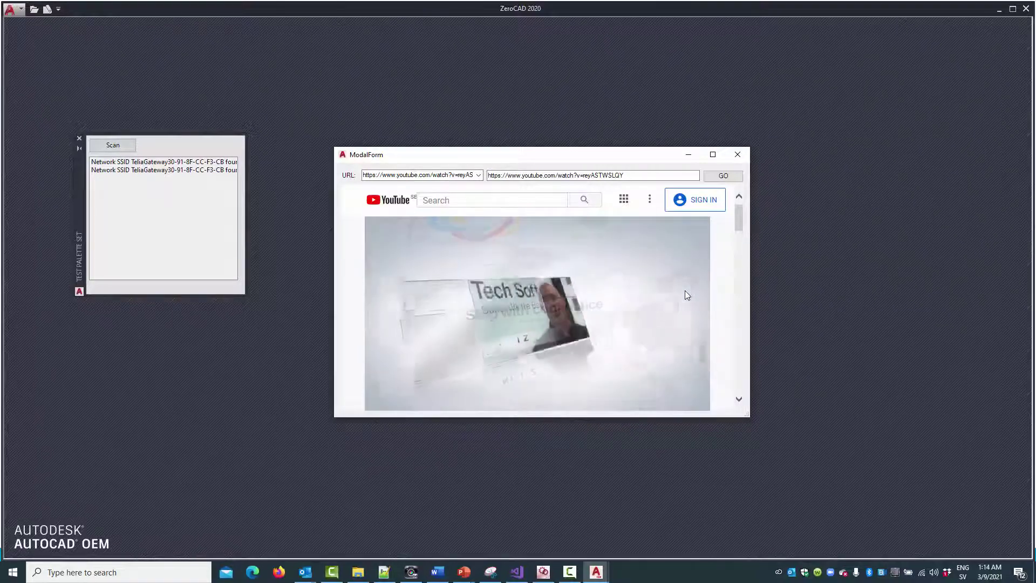
{"action": "left_click", "coordinate": [685, 290]}
Step: Close ModalForm and exit ZeroCAD
{"action": "left_click", "coordinate": [742, 152]}
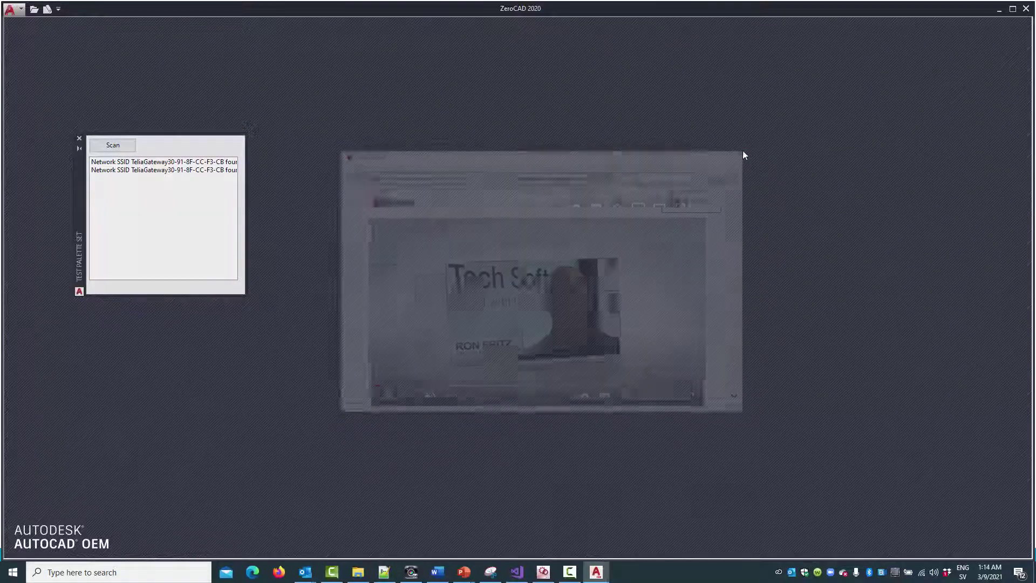
{"action": "left_click", "coordinate": [1027, 8]}
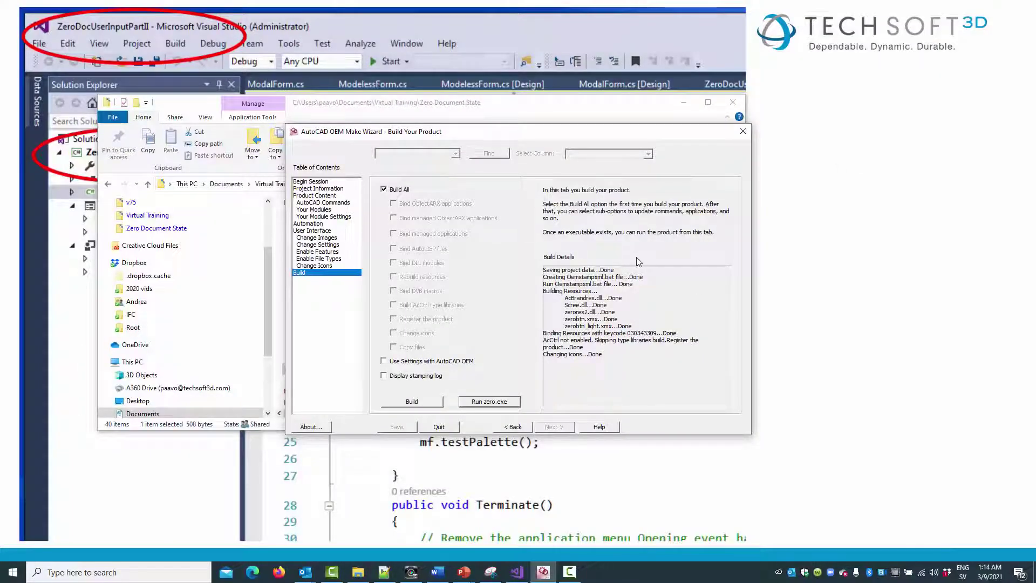
{"action": "left_click", "coordinate": [575, 17]}
{"action": "left_click", "coordinate": [571, 169]}
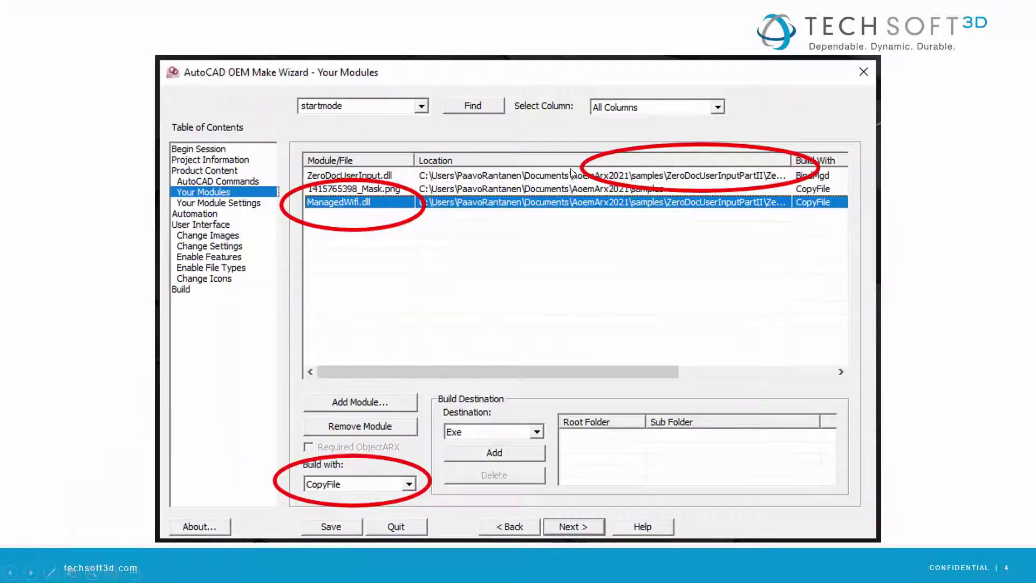
{"action": "left_click", "coordinate": [542, 190]}
{"action": "left_click", "coordinate": [543, 190]}
{"action": "left_click", "coordinate": [544, 193]}
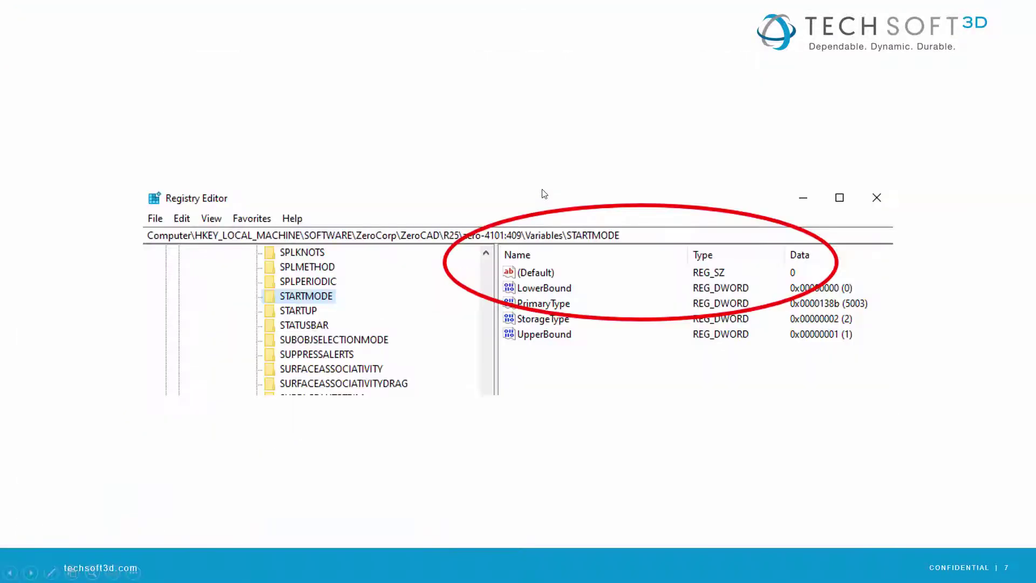
{"action": "left_click", "coordinate": [543, 193]}
{"action": "left_click", "coordinate": [543, 193]}
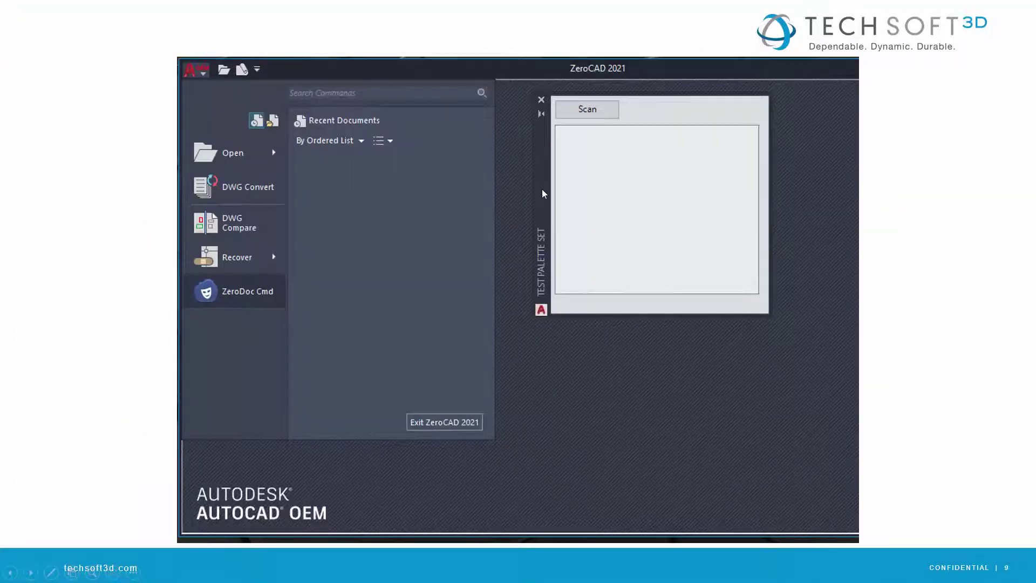
{"action": "left_click", "coordinate": [542, 190]}
{"action": "left_click", "coordinate": [542, 190]}
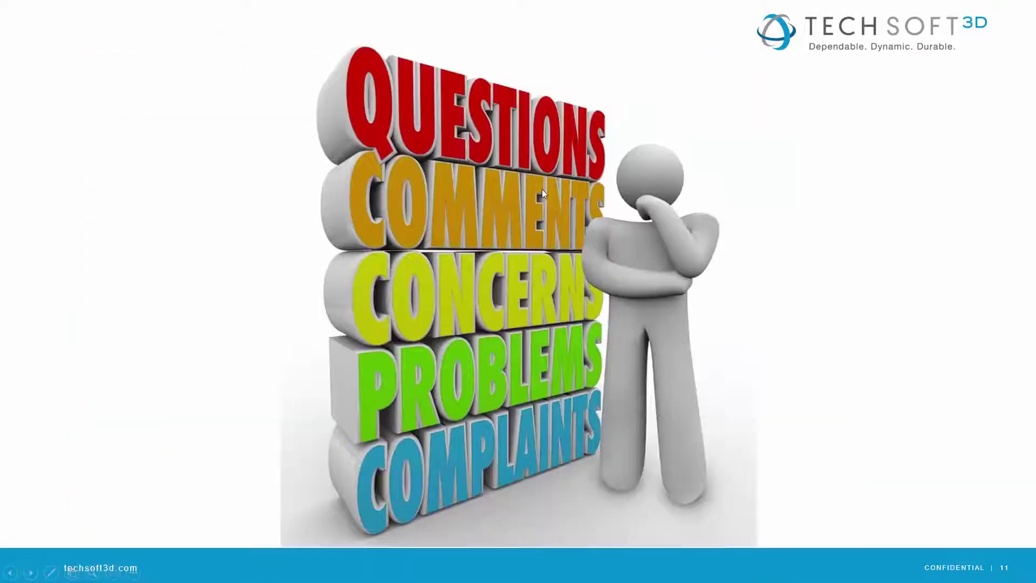
{"action": "left_click", "coordinate": [542, 193]}
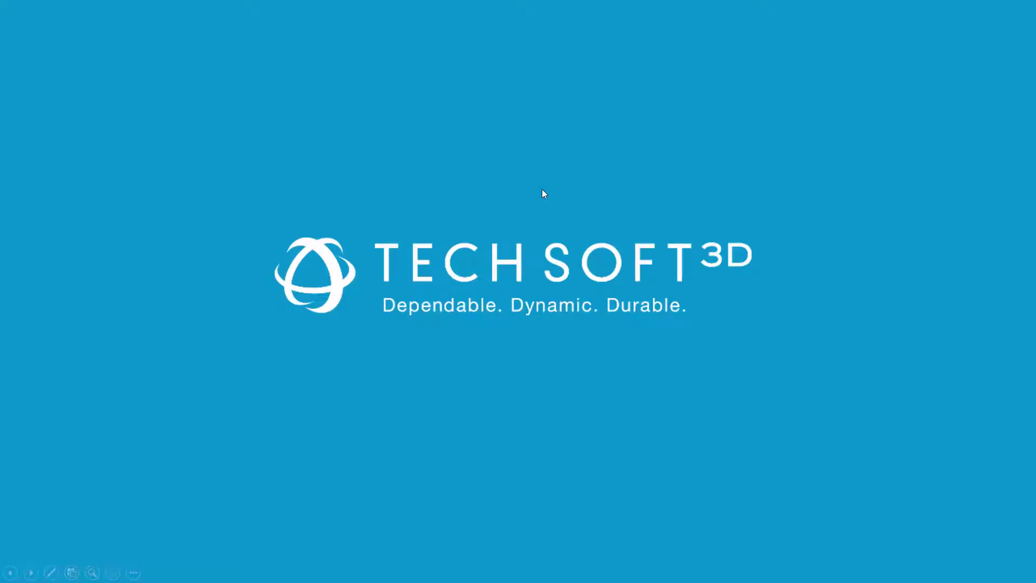